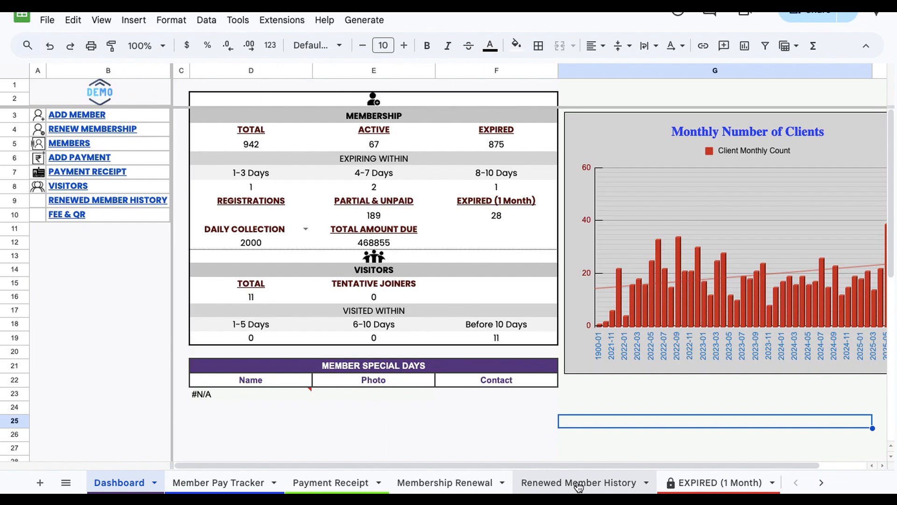
Step: Open the FEE & QR sheet from the dashboard's navigation link
scroll(579, 488, right, 5)
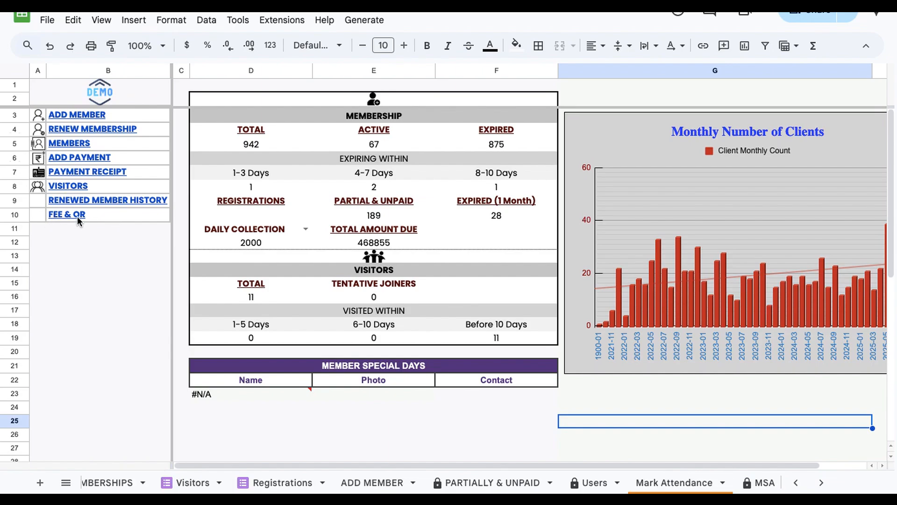
mouse_move(77, 216)
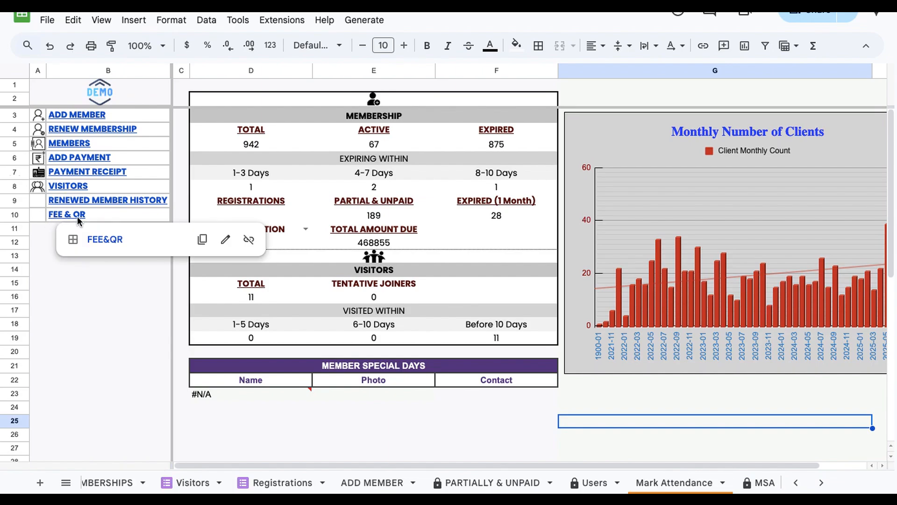
click(99, 242)
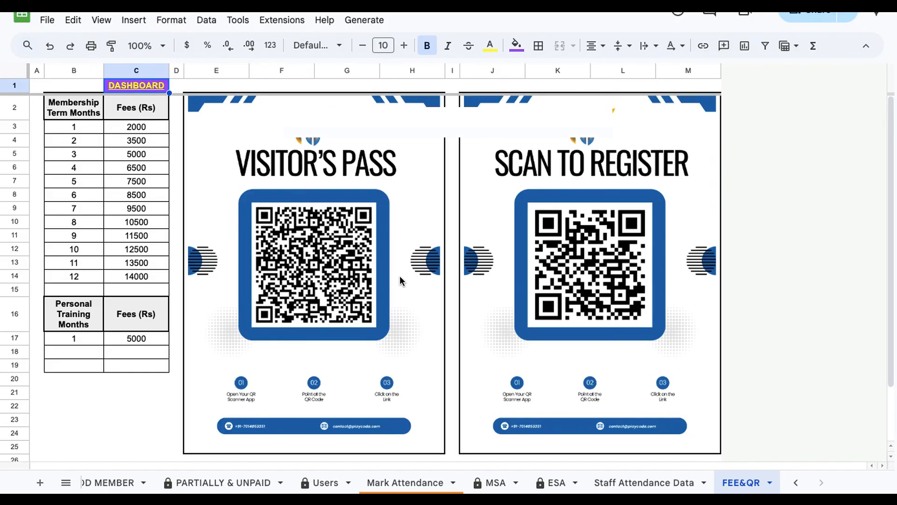
Step: Return to the Dashboard sheet using the DASHBOARD link at the top of the fee sheet
click(144, 280)
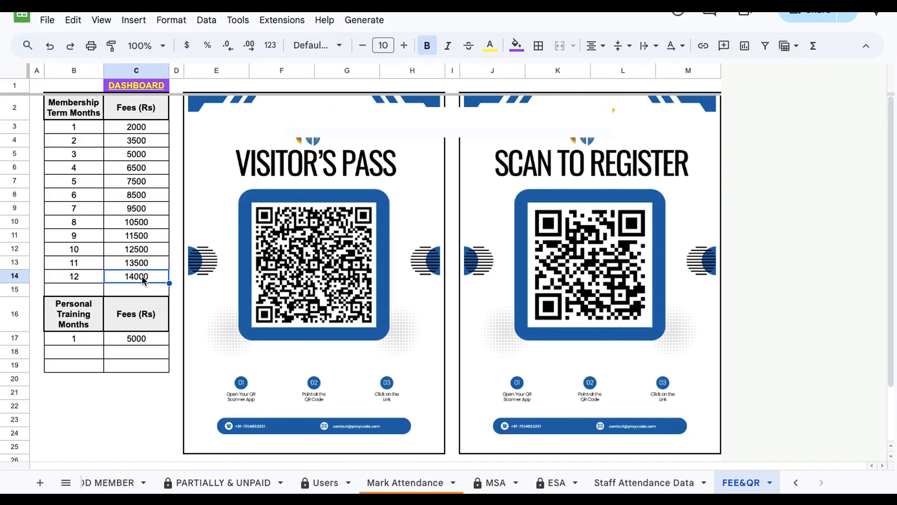
click(138, 85)
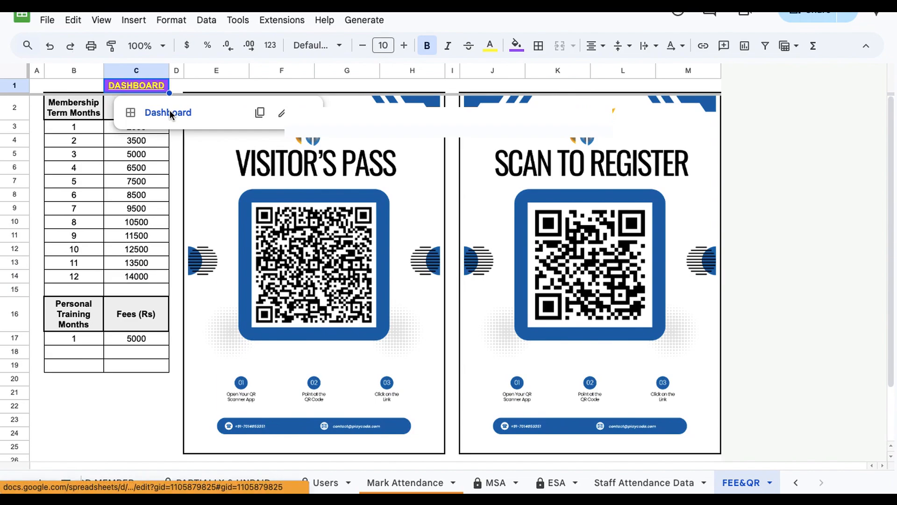
click(170, 113)
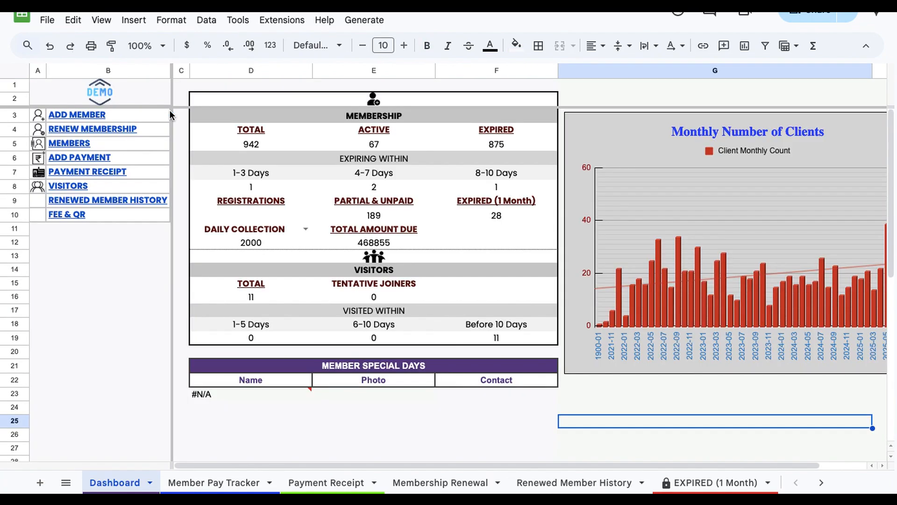
Step: Reopen the FEE & QR sheet from the dashboard's FEE & QR link
click(143, 255)
click(339, 423)
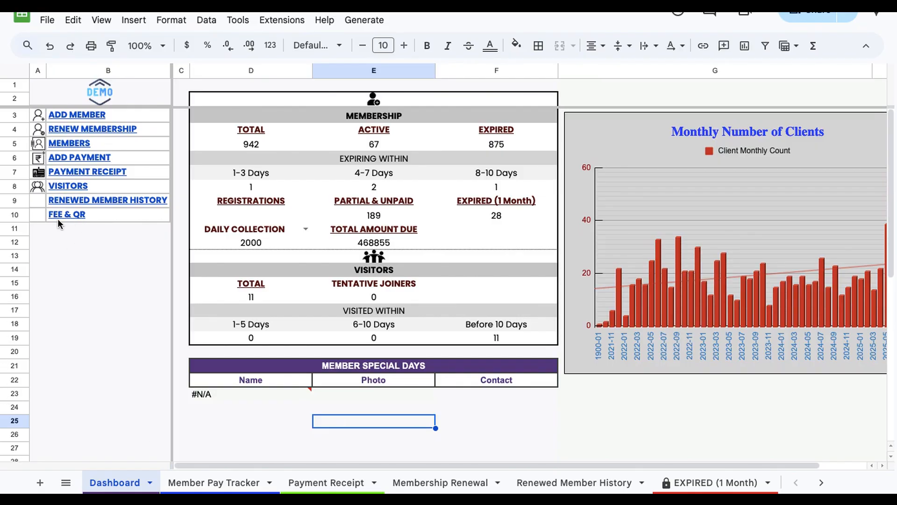
mouse_move(74, 215)
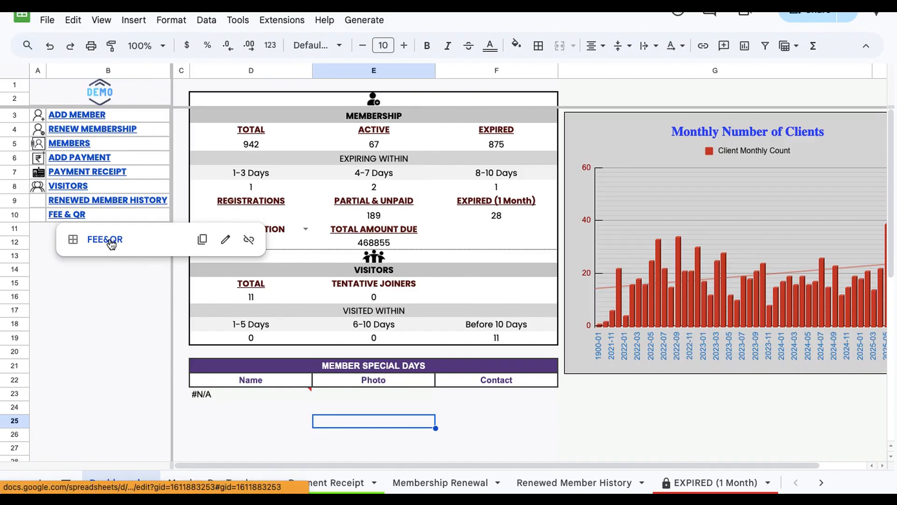
click(71, 210)
click(120, 128)
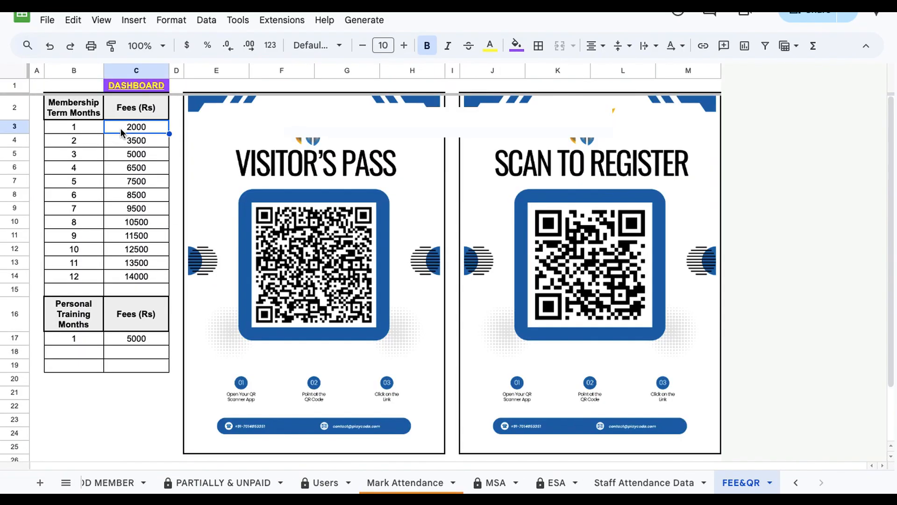
Step: Select the membership fees column for terms 1 to 12 months to review the amounts
click(134, 192)
click(136, 262)
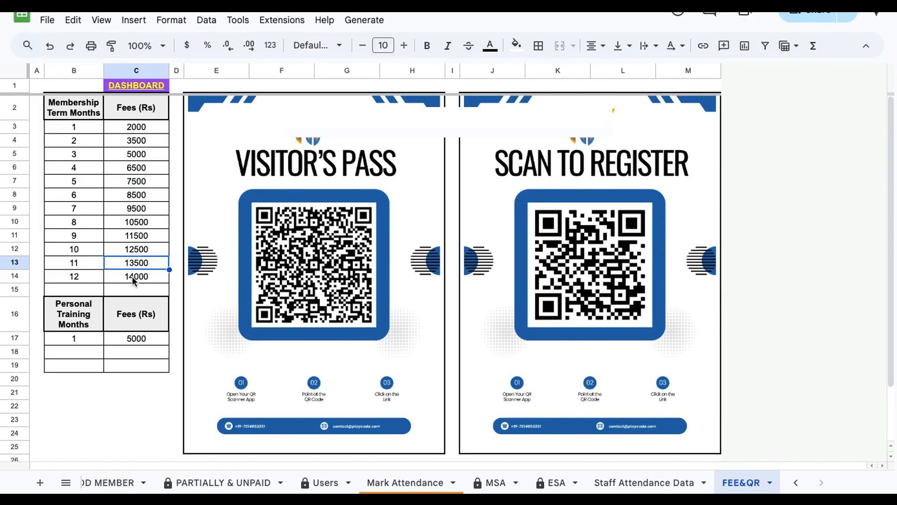
click(133, 279)
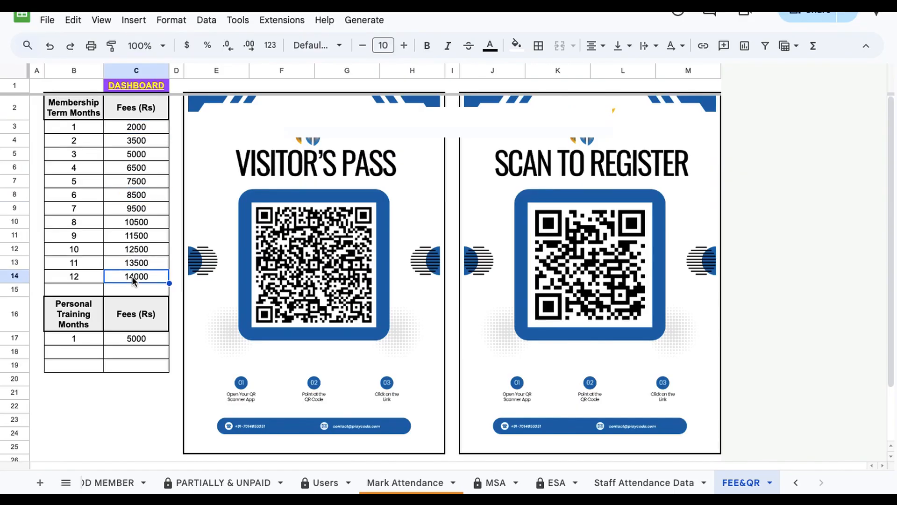
click(128, 132)
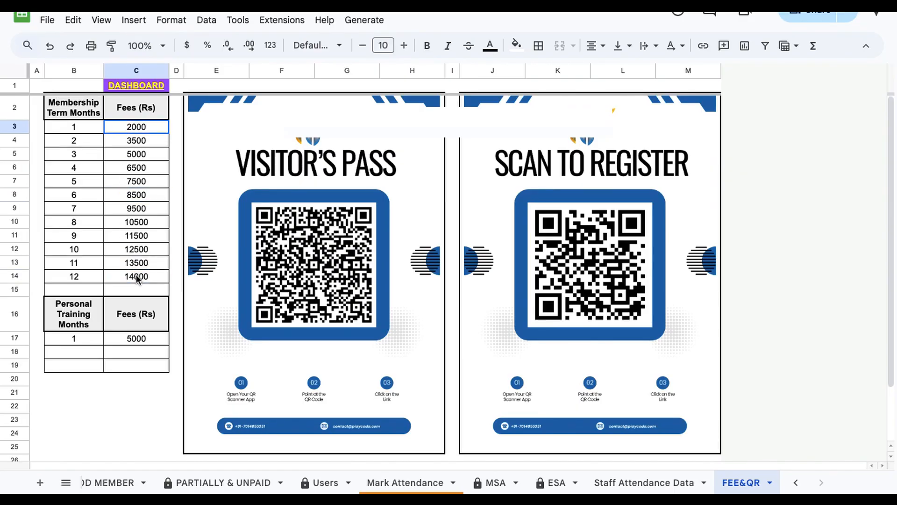
key(shift+Down)
key(shift+Down)
key(shift+Down)
key(shift+Down)
key(shift+Down)
key(shift+Down)
key(shift+Down)
key(shift+Down)
key(shift+Down)
key(shift+Down)
key(shift+Down)
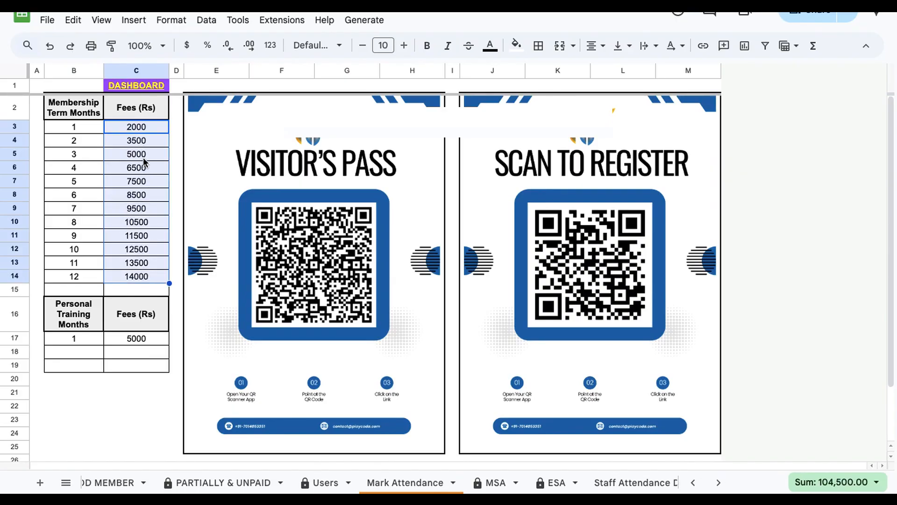
Step: Examine individual membership term fees and the personal training fee
click(144, 280)
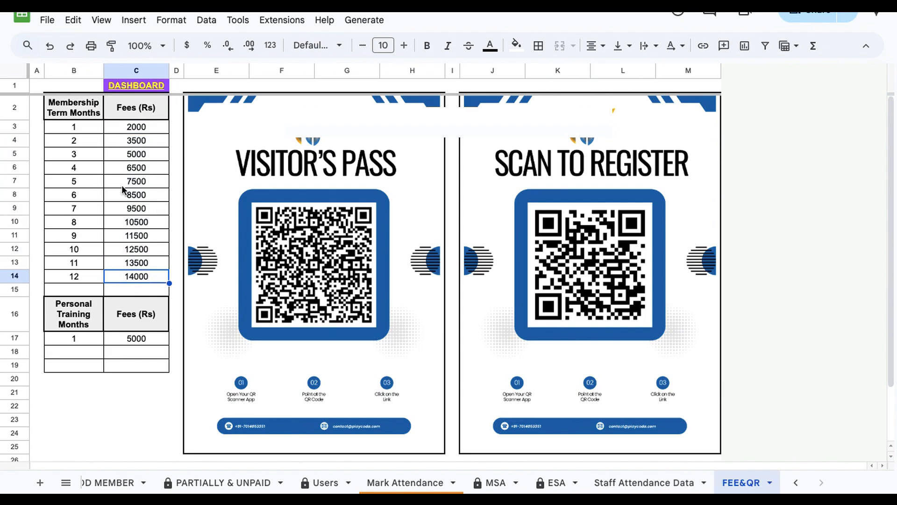
click(135, 196)
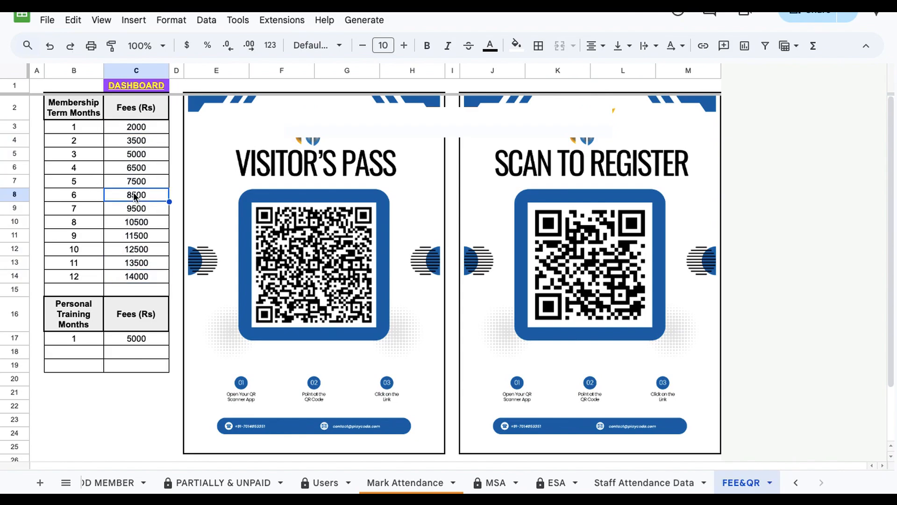
click(135, 154)
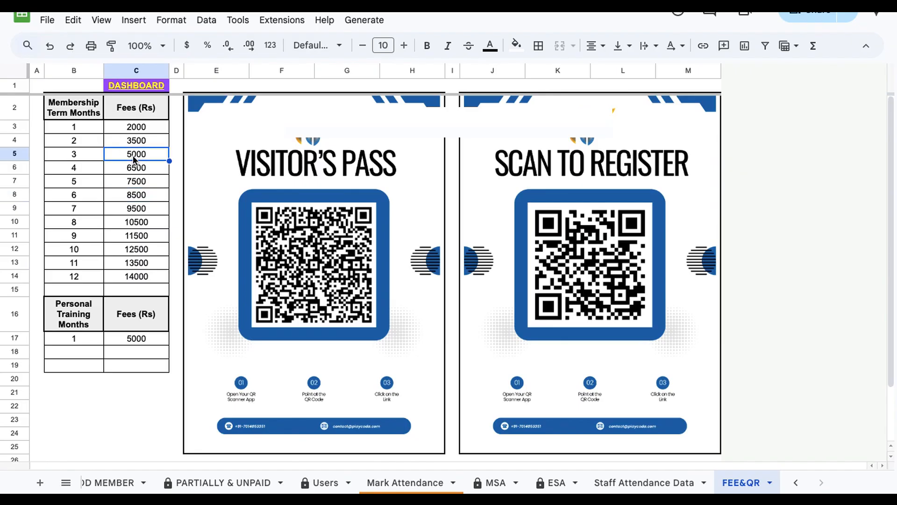
click(135, 129)
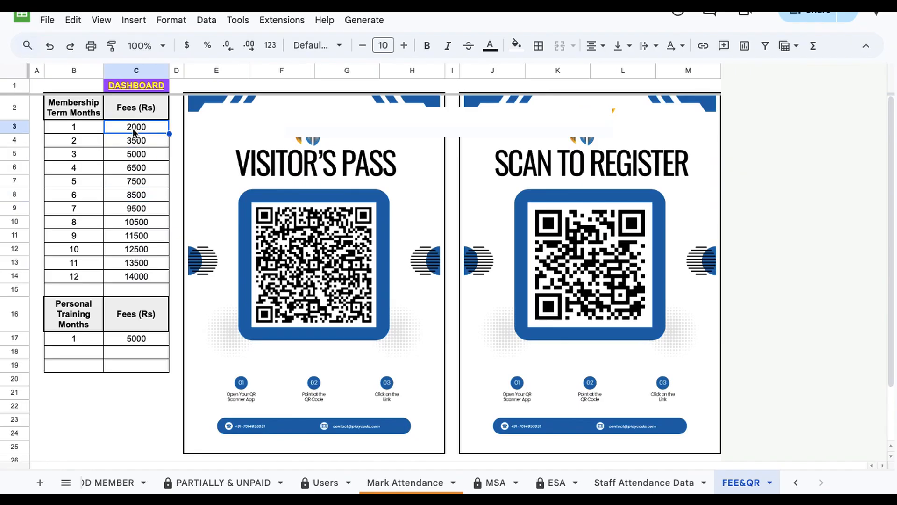
click(136, 343)
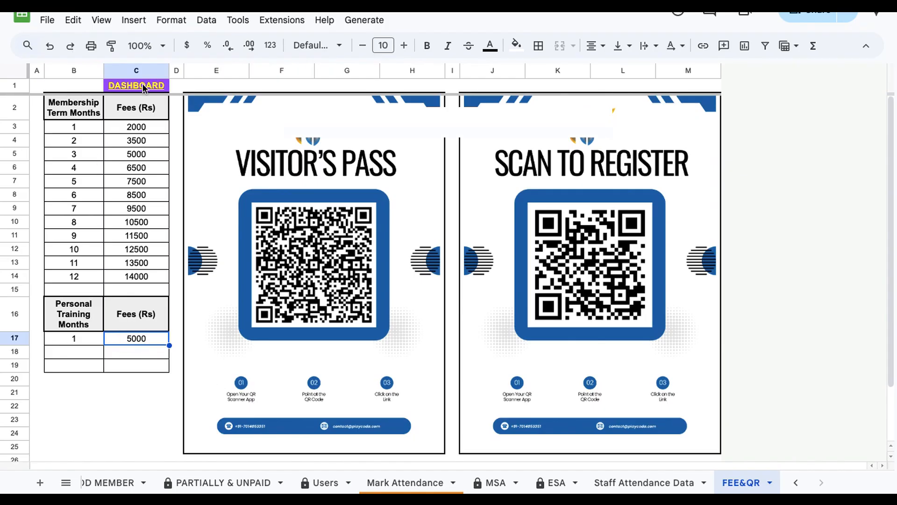
Step: Go back to the Dashboard and open the ADD MEMBER registration form from its link
mouse_move(144, 88)
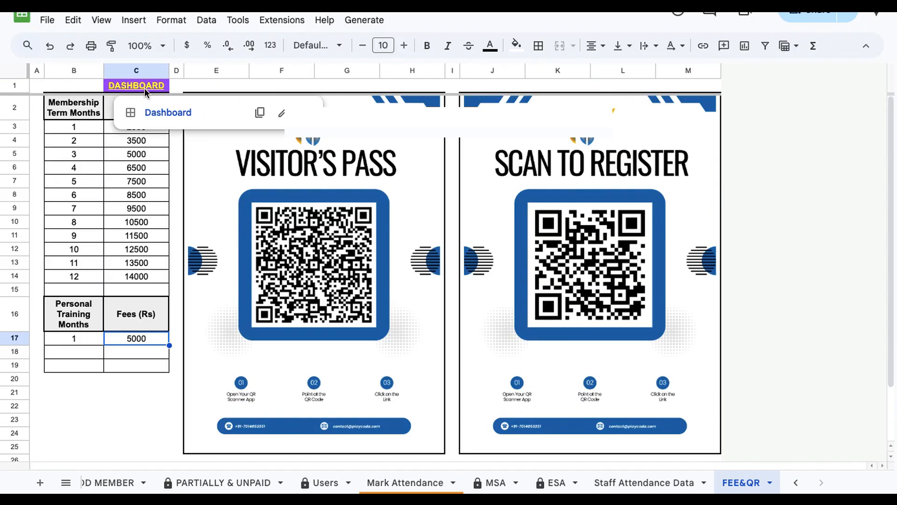
click(166, 114)
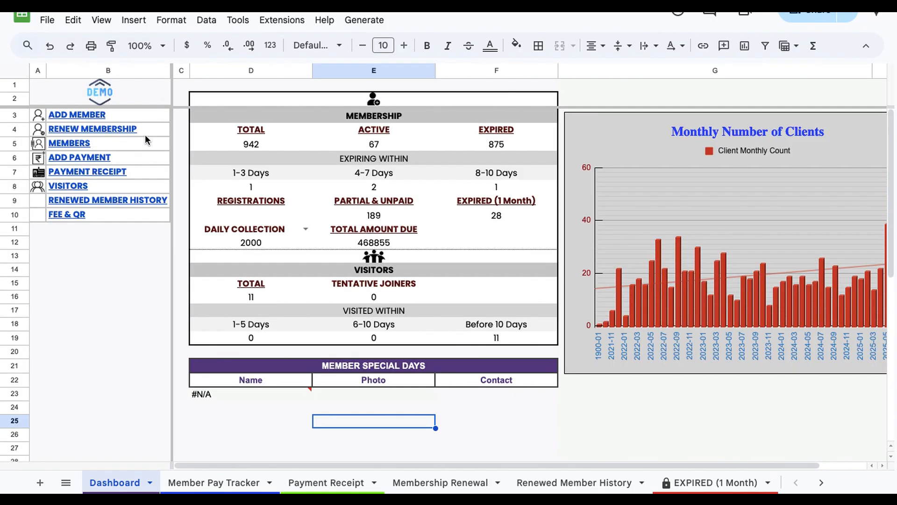
click(68, 273)
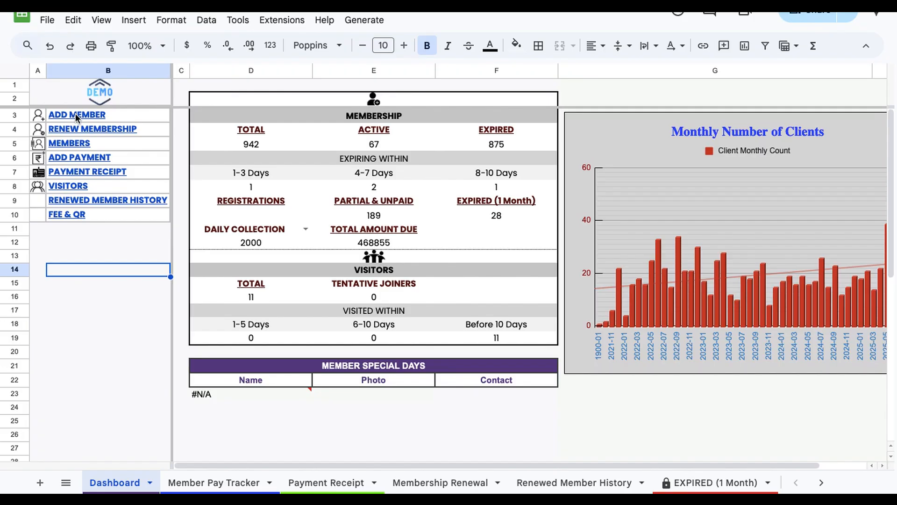
mouse_move(75, 113)
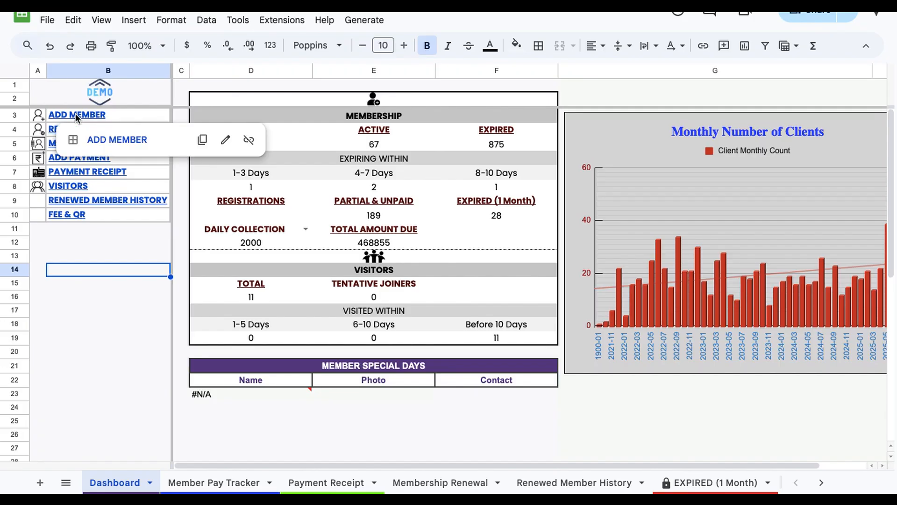
click(105, 136)
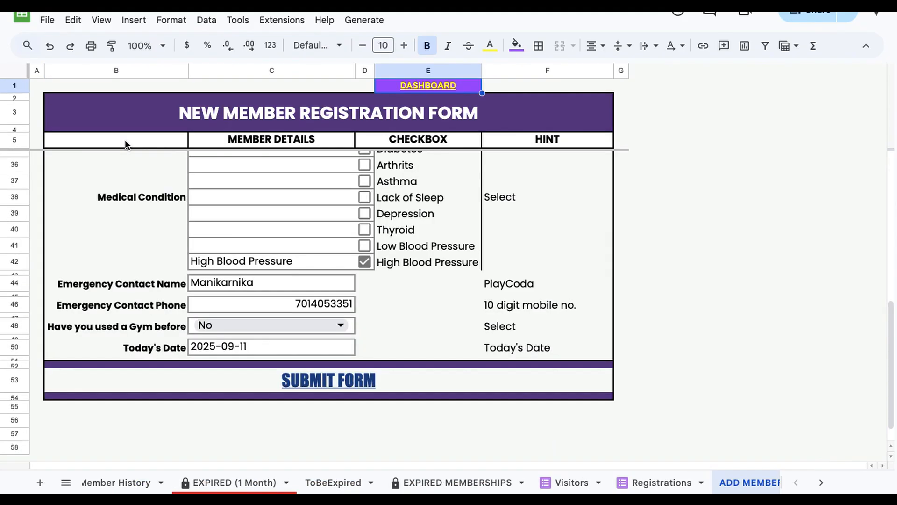
Step: Set the Membership Start Date to today using the date picker
scroll(239, 201, up, 10)
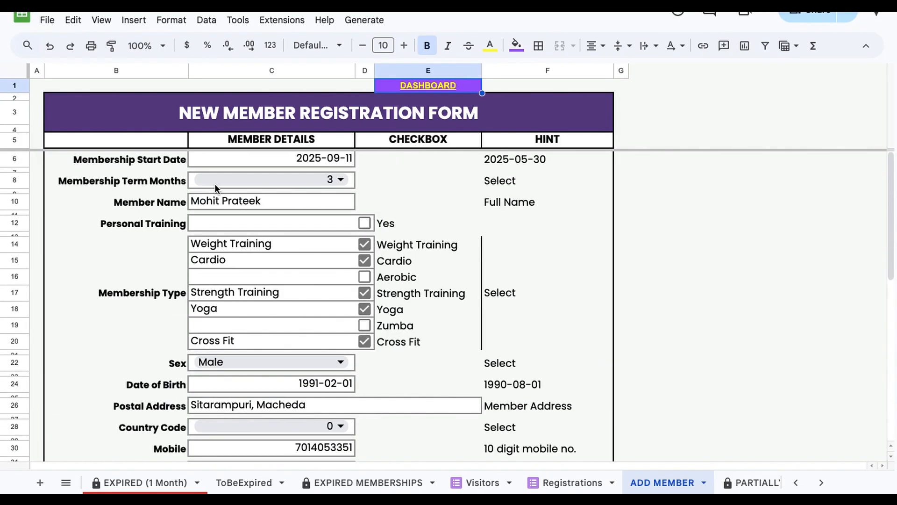
click(234, 160)
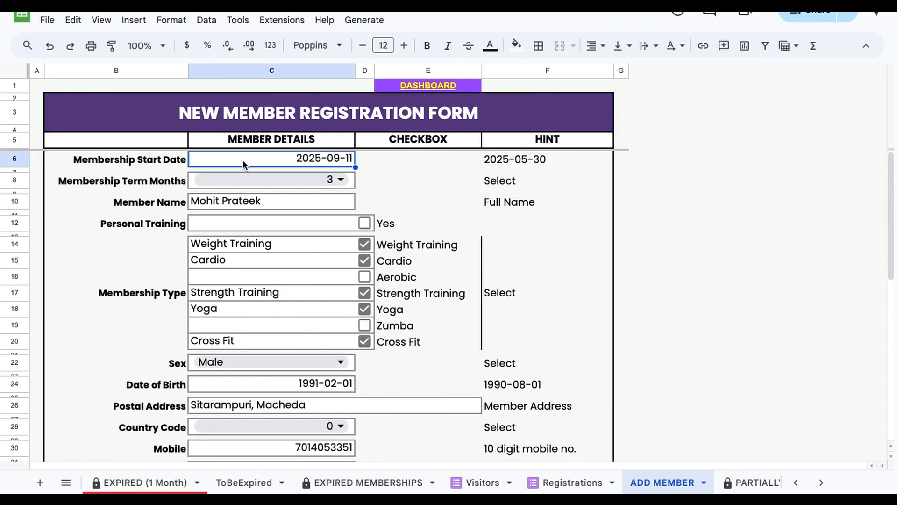
double_click(284, 161)
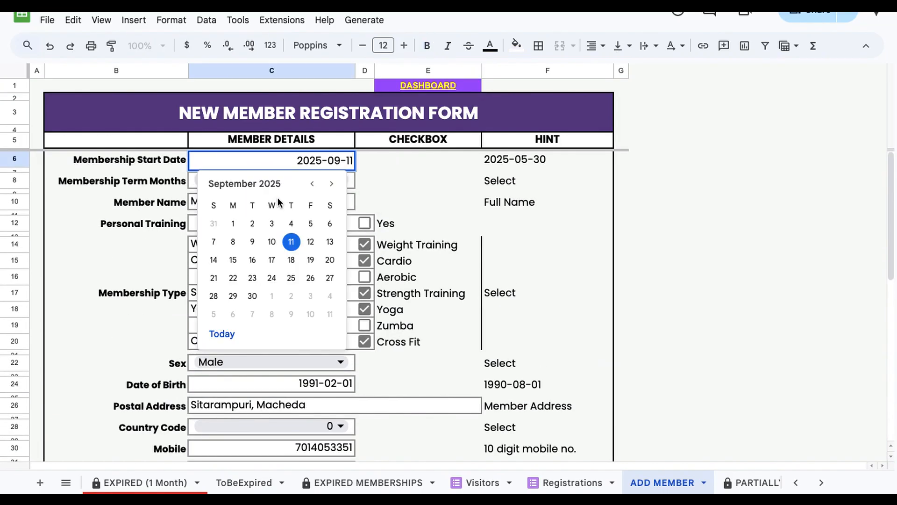
click(225, 334)
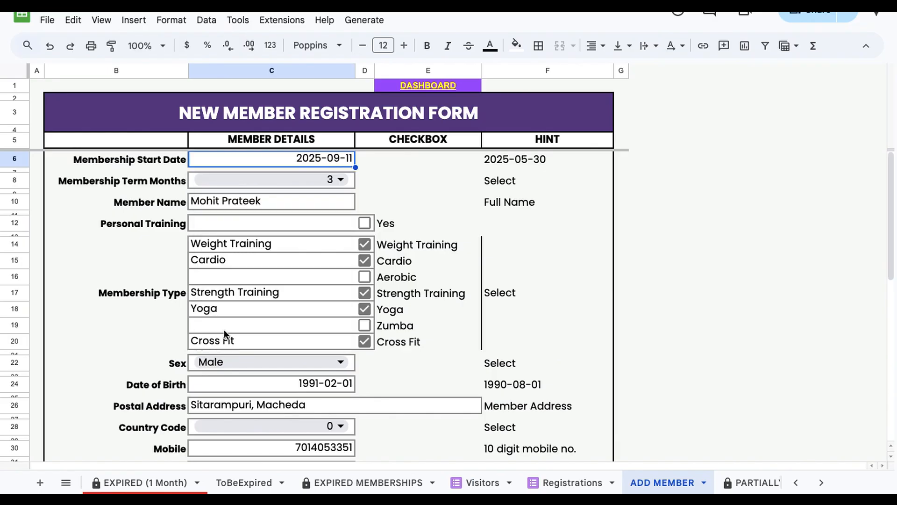
Step: Set Membership Term Months to 3 from the dropdown
click(317, 182)
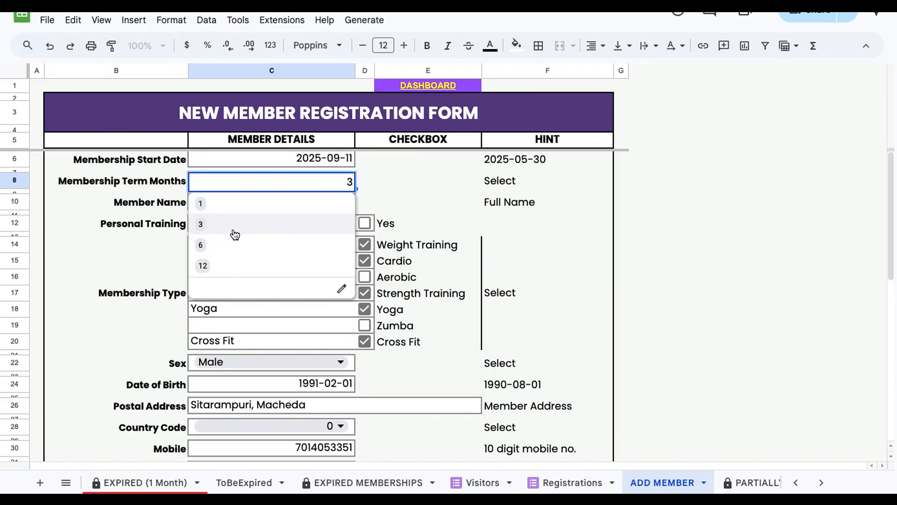
click(234, 226)
click(266, 197)
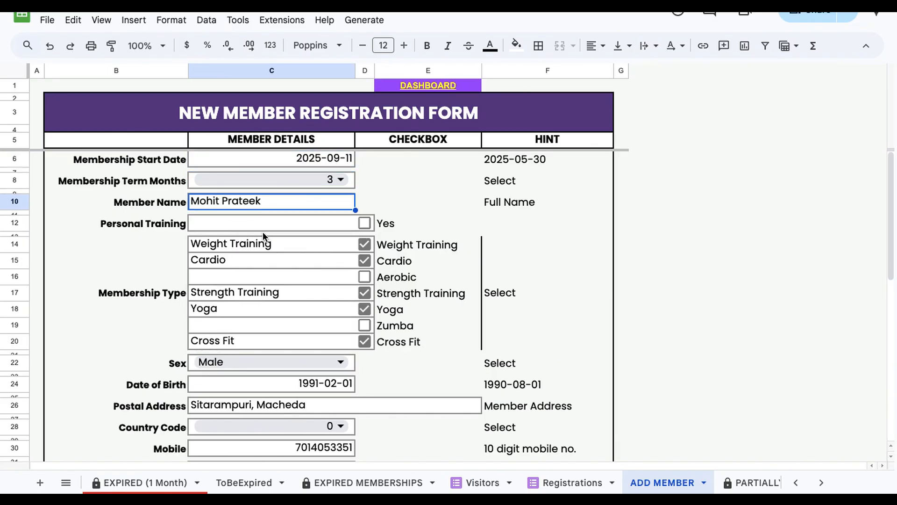
Step: Tick Personal Training and untick the Weight Training and Cardio membership type checkboxes
click(366, 225)
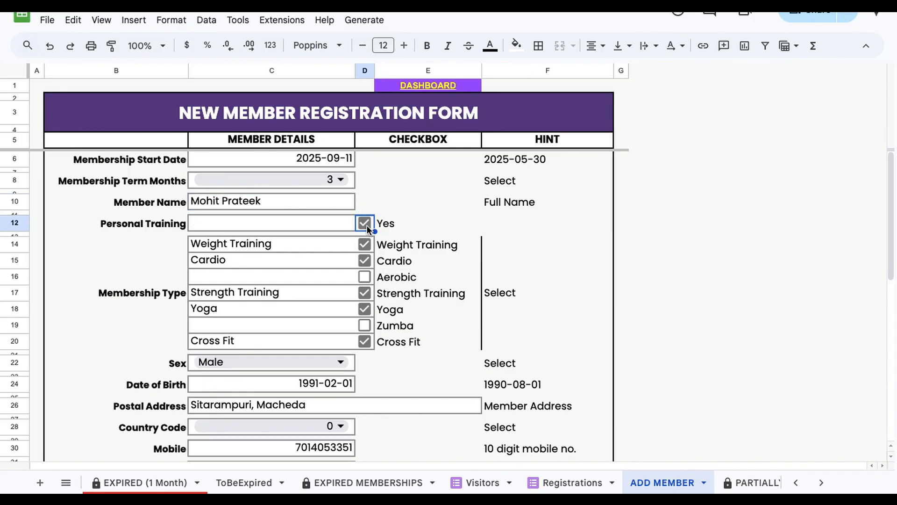
click(137, 303)
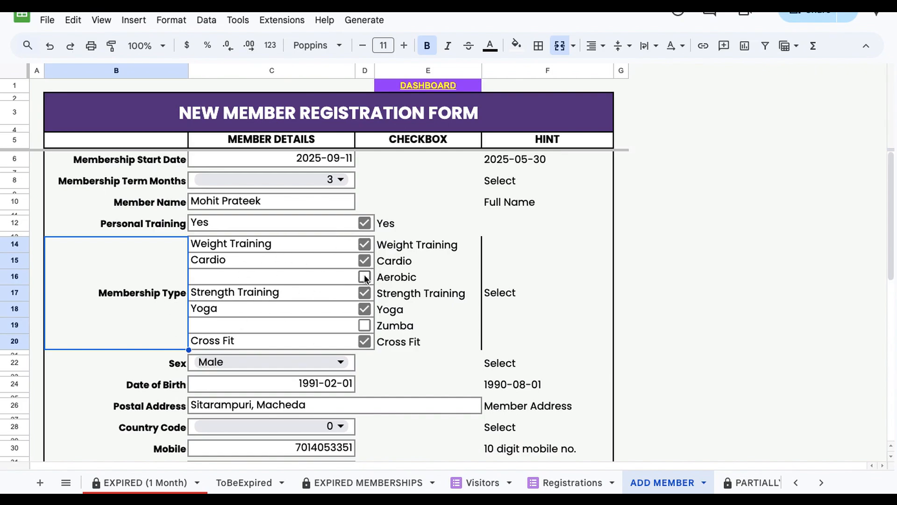
click(364, 262)
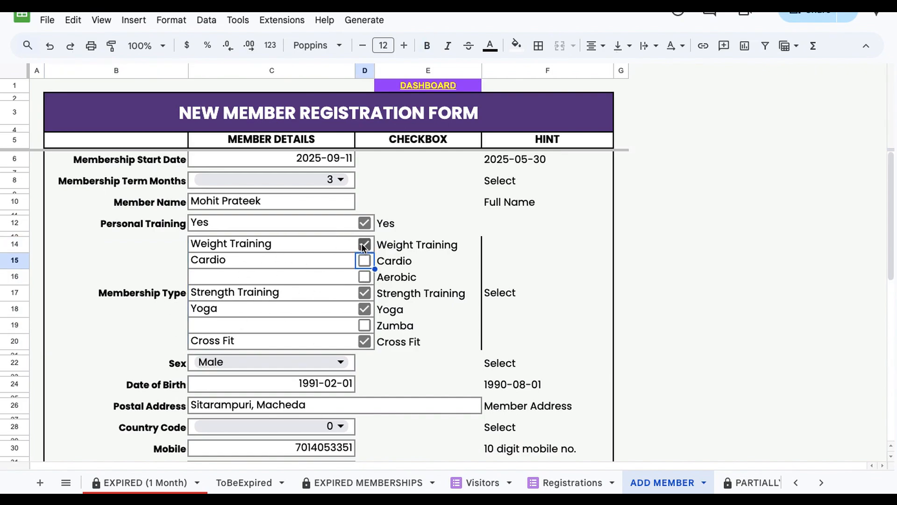
click(364, 244)
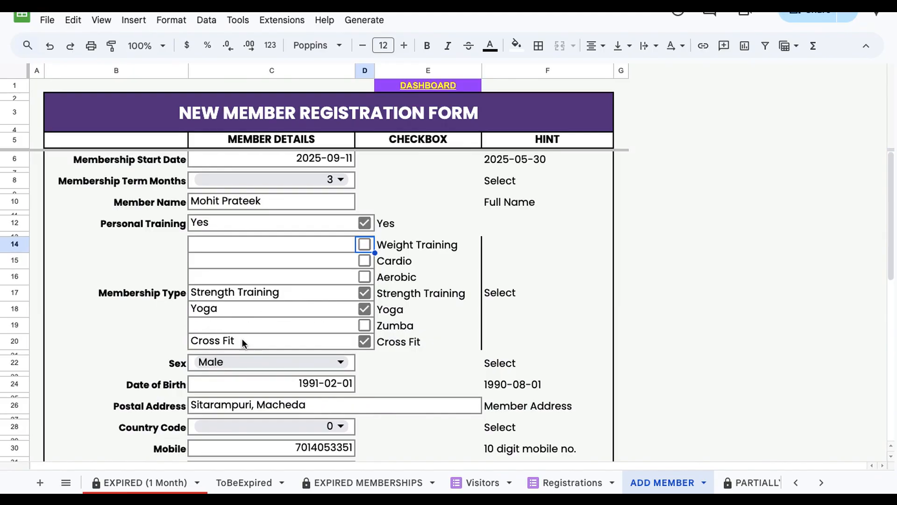
Step: Select Male for Sex and open the Date of Birth picker, keeping 1991-02-01
scroll(245, 300, down, 3)
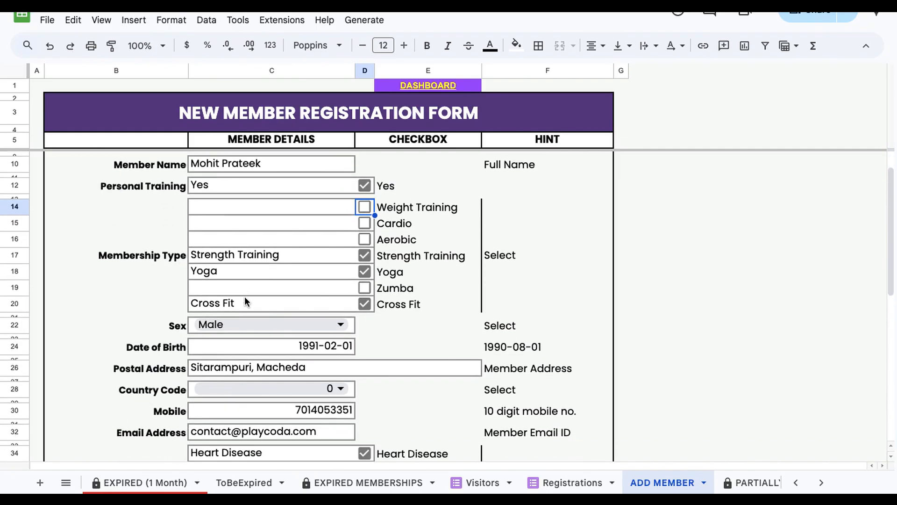
click(342, 269)
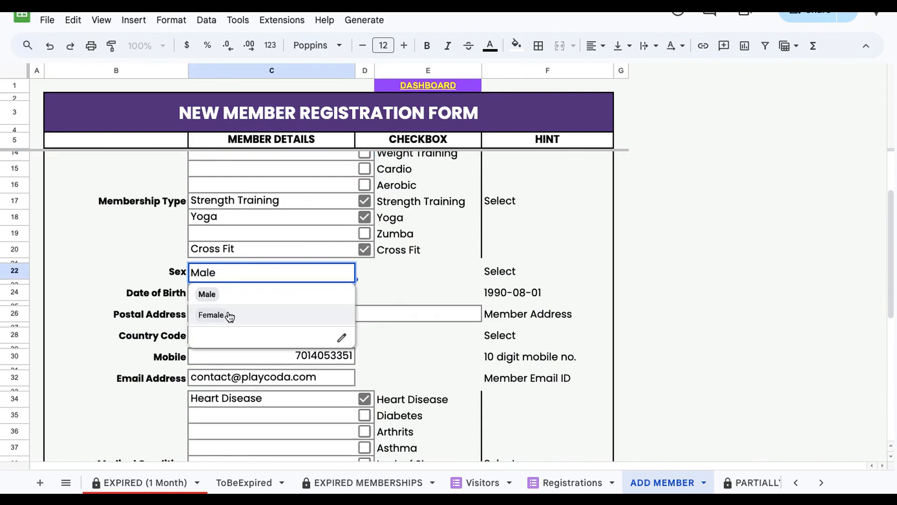
click(225, 297)
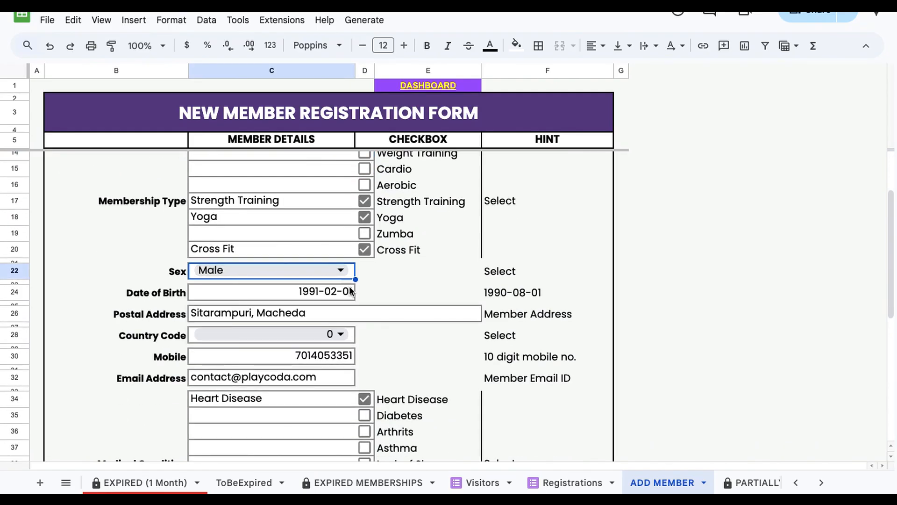
click(403, 293)
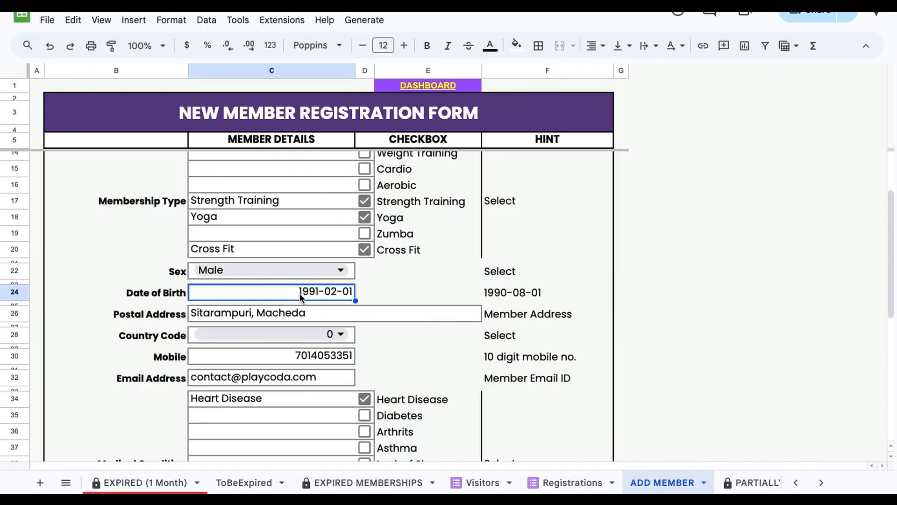
double_click(299, 293)
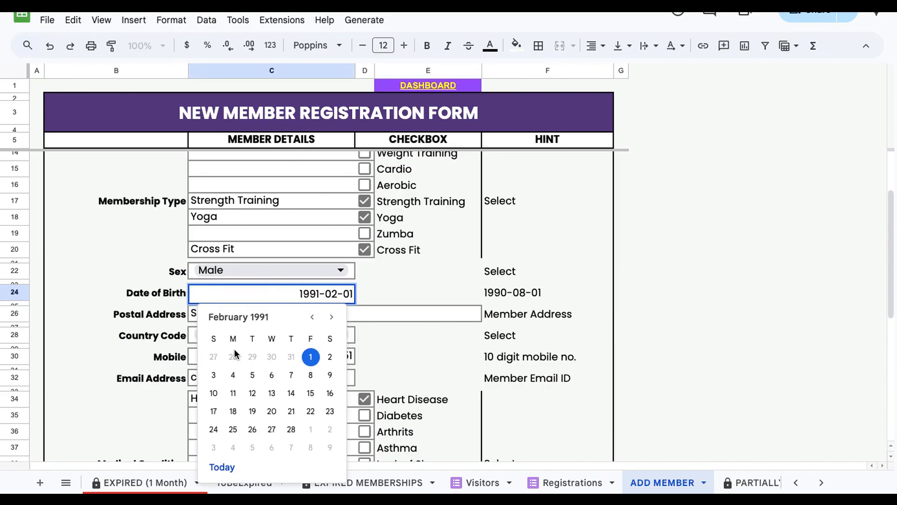
click(374, 312)
Step: Select 0 as the Country Code from its dropdown
scroll(192, 252, down, 2)
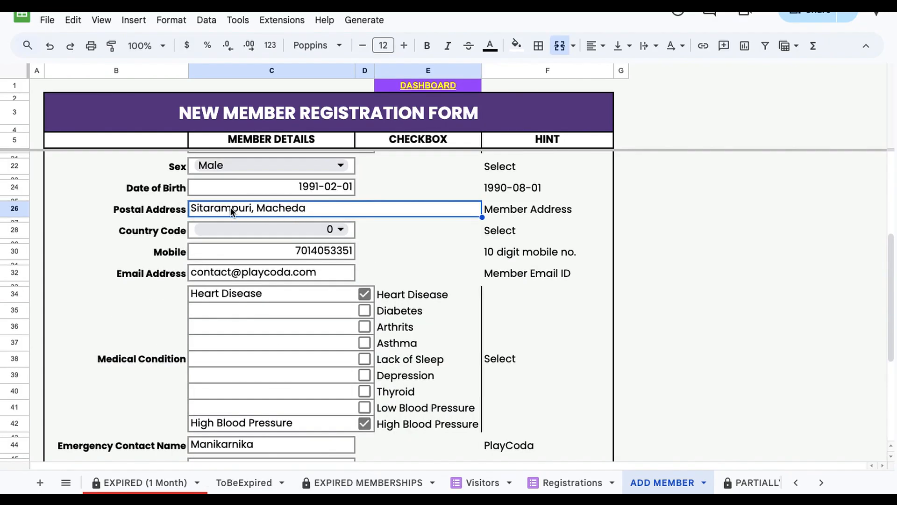
click(339, 230)
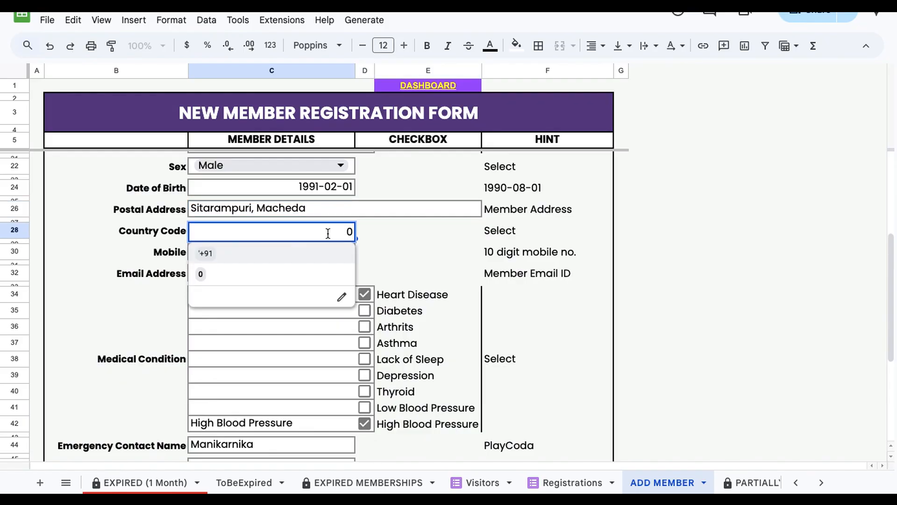
click(236, 273)
Step: Review the Mobile, Email Address, Medical Condition and emergency contact fields of the form
click(250, 259)
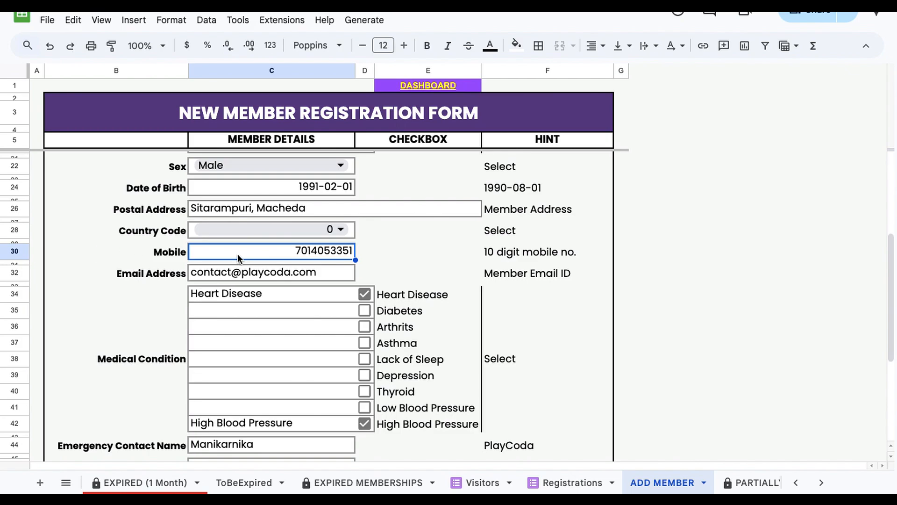
scroll(267, 260, down, 1)
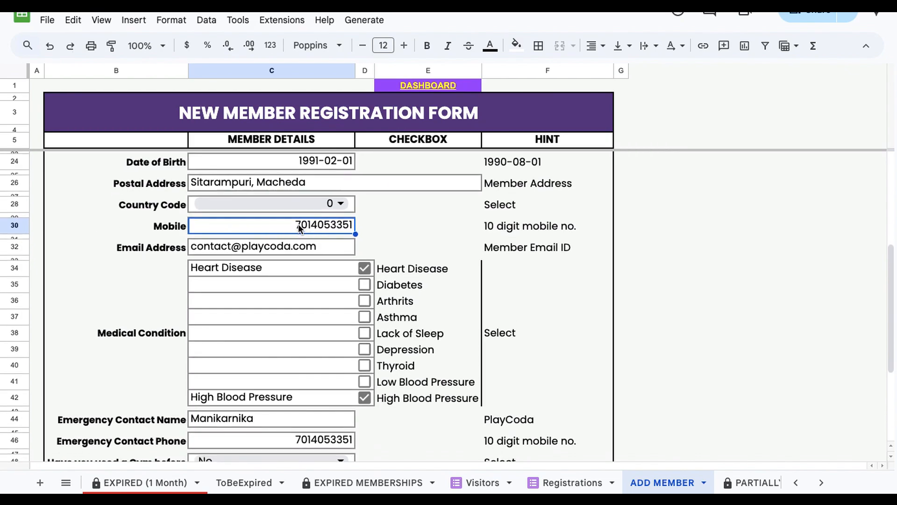
click(254, 250)
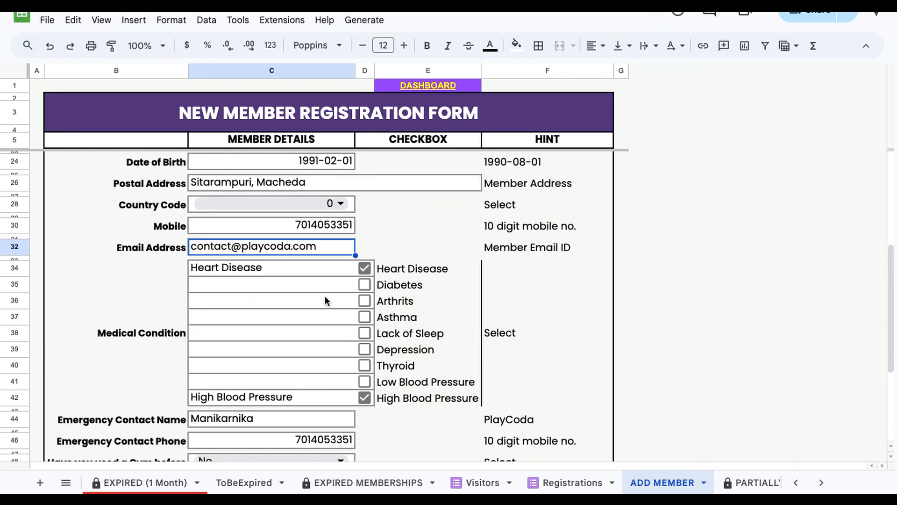
click(133, 317)
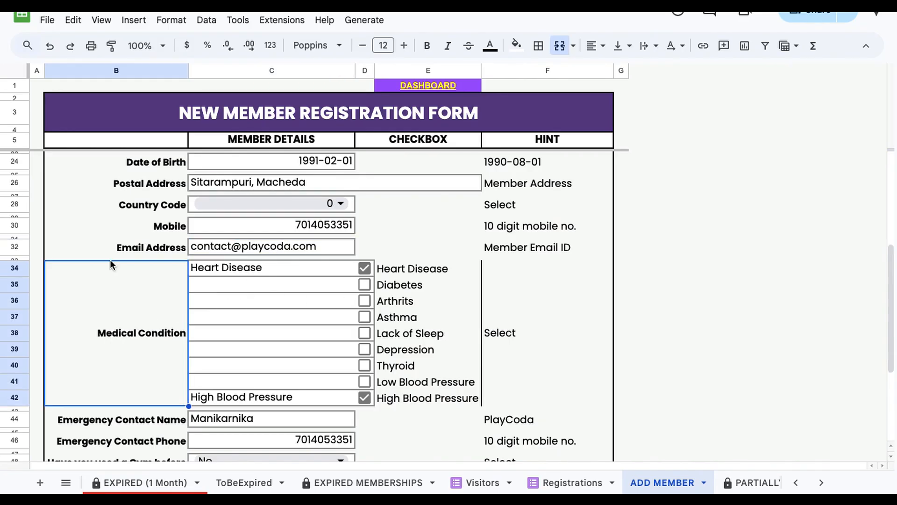
scroll(117, 276, down, 2)
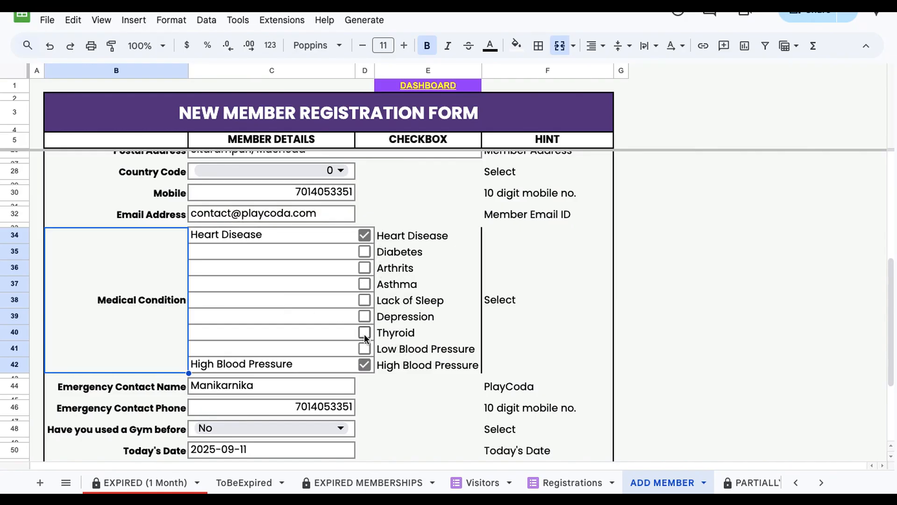
click(390, 396)
scroll(390, 403, down, 3)
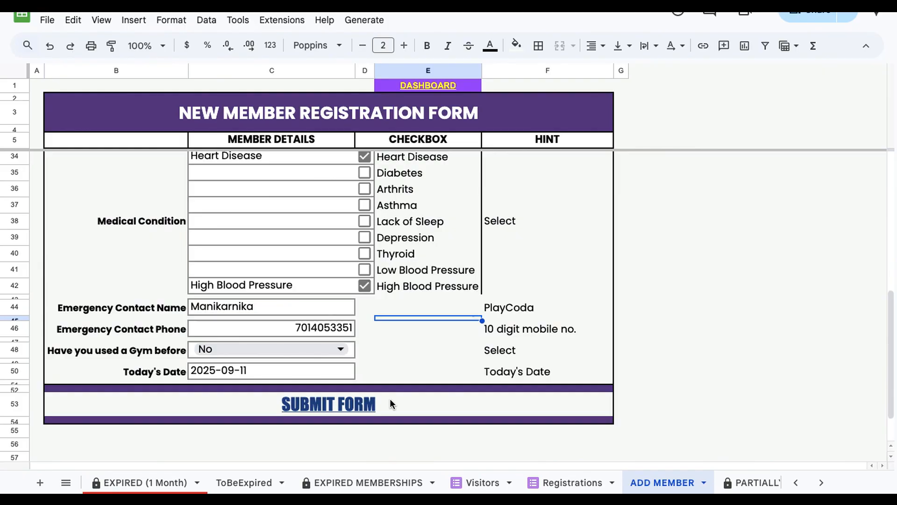
click(364, 308)
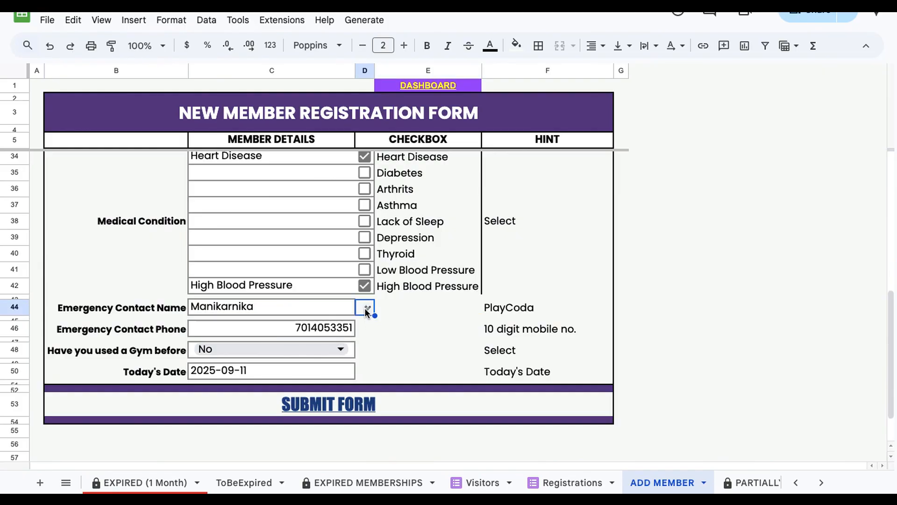
click(140, 310)
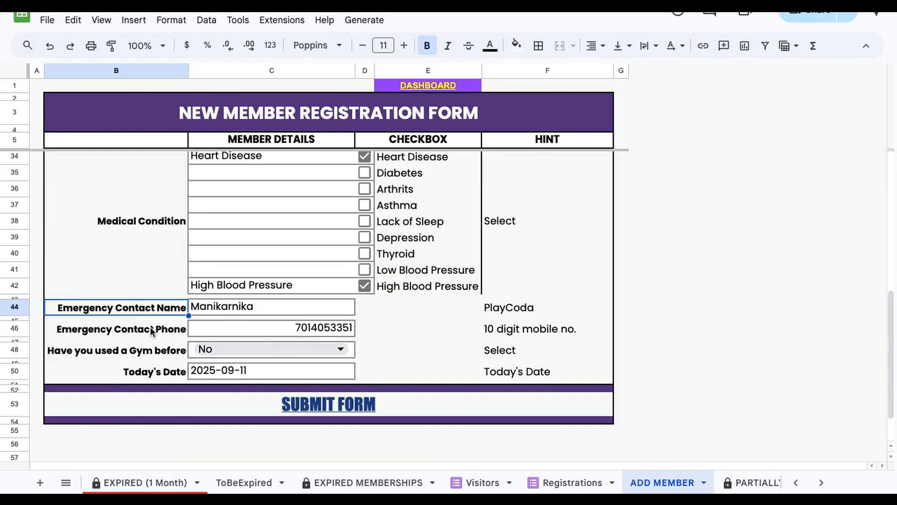
click(150, 329)
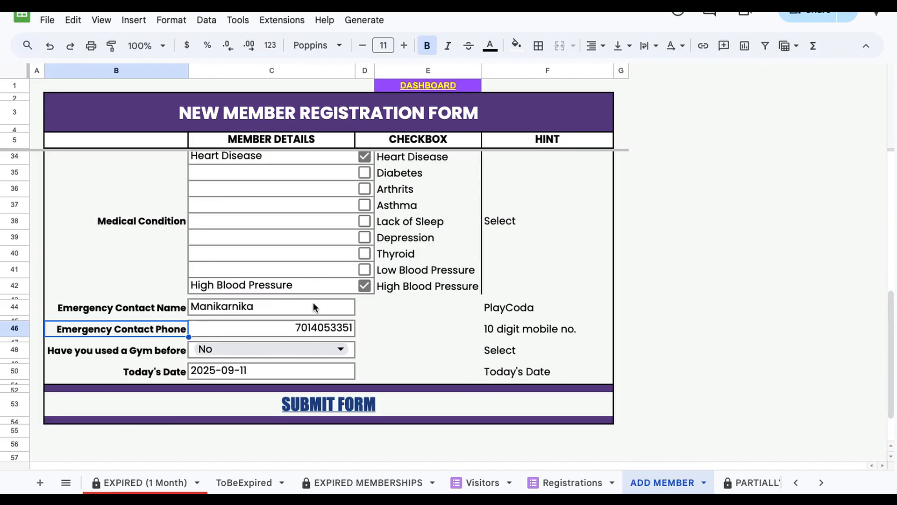
Step: Untick the Heart Disease and High Blood Pressure medical condition checkboxes
scroll(315, 306, up, 1)
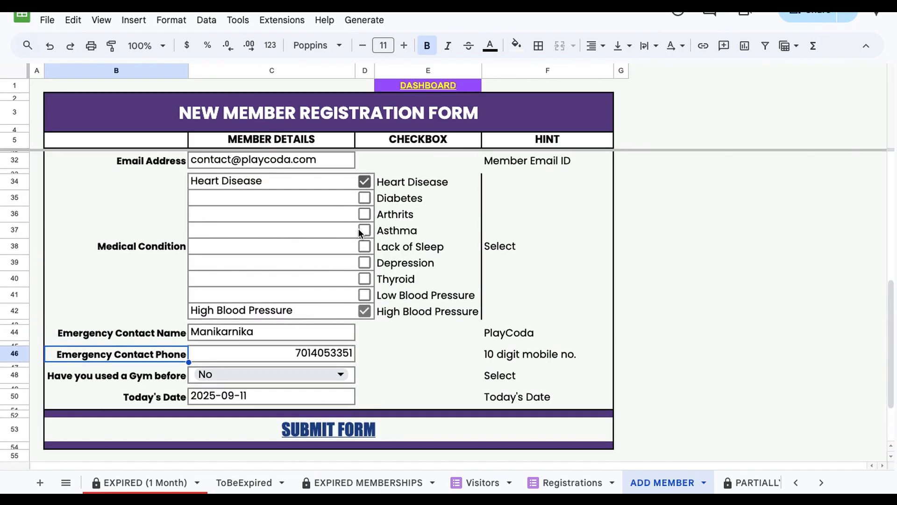
click(364, 182)
click(365, 310)
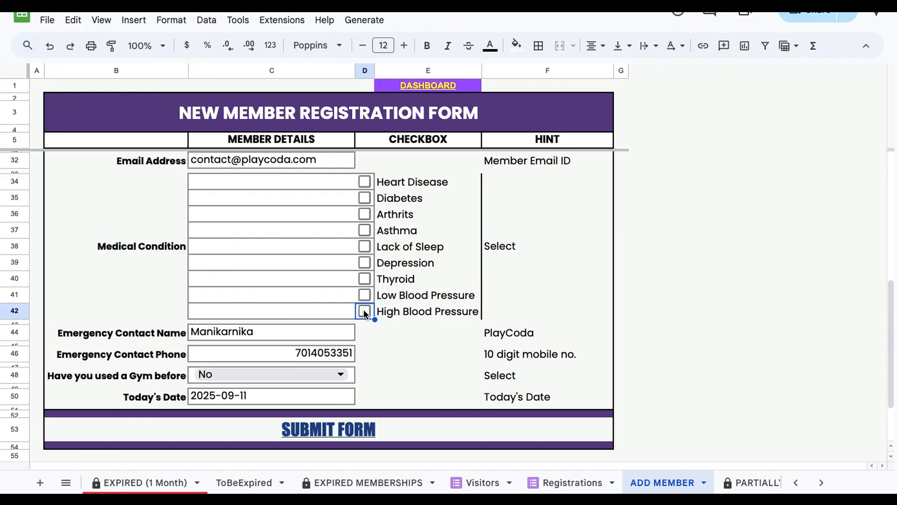
click(372, 339)
click(362, 352)
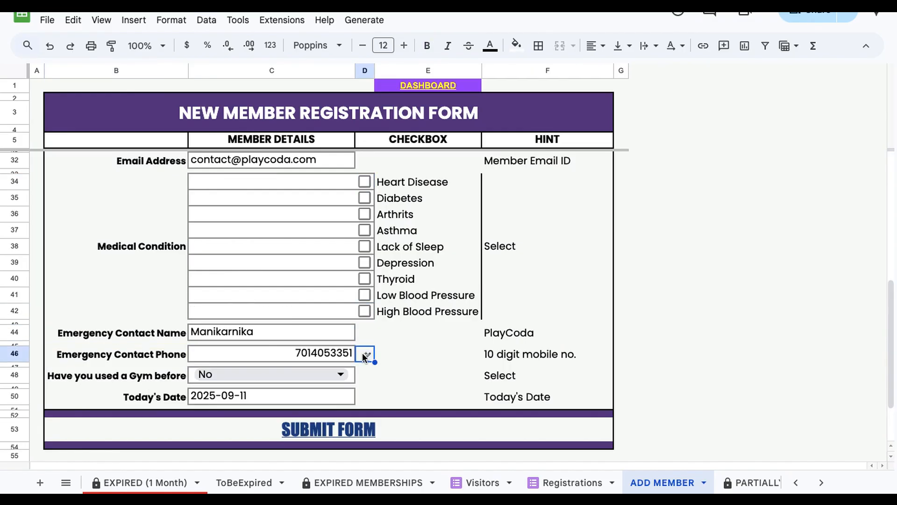
scroll(362, 352, down, 2)
click(116, 327)
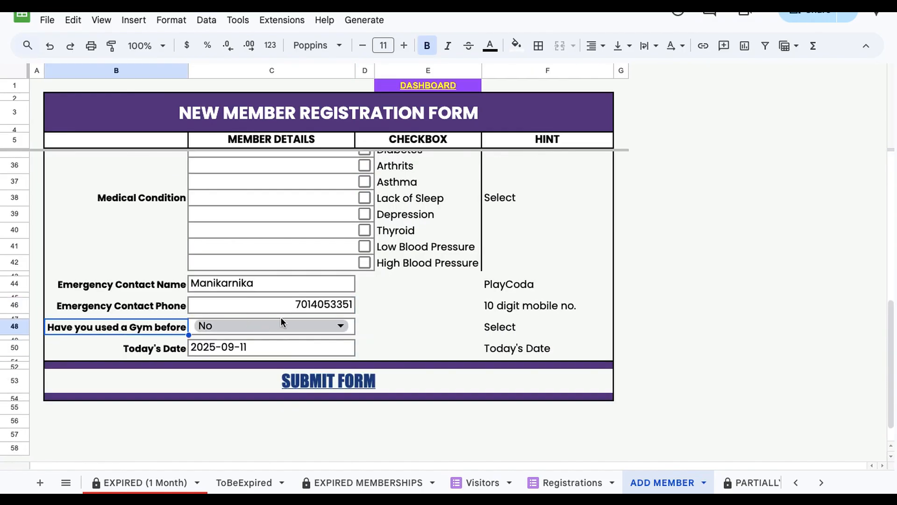
Step: Set 'Have you used a Gym before' to Yes from its dropdown
click(328, 325)
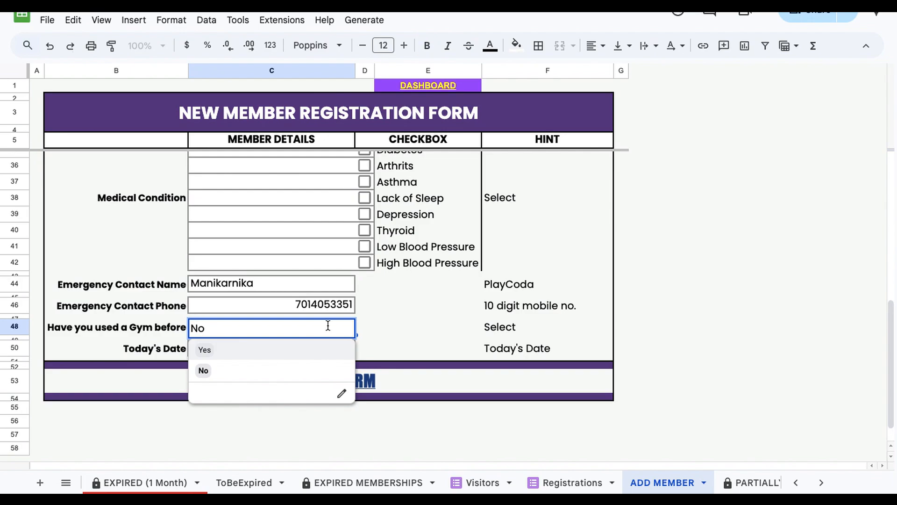
click(252, 350)
click(394, 326)
scroll(394, 326, down, 1)
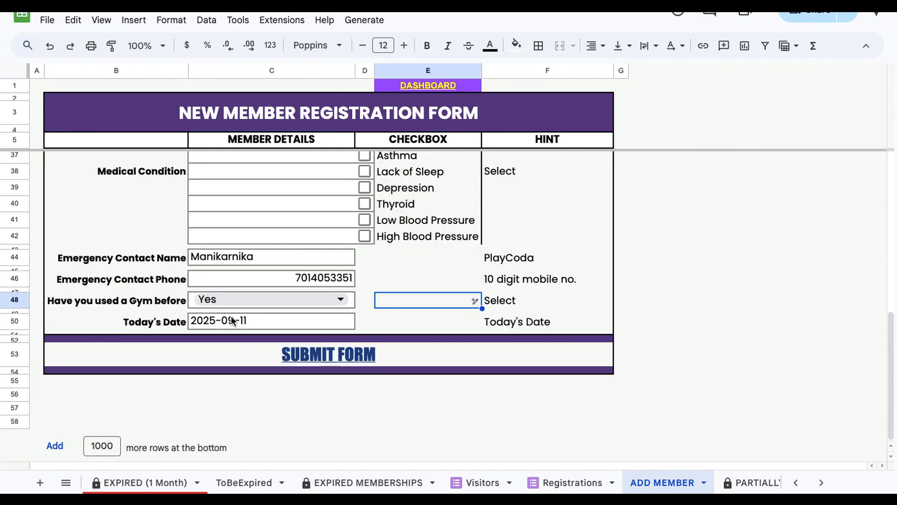
Step: Open the SUBMIT FORM link to the registration form and tick the option to record the account email
mouse_move(315, 353)
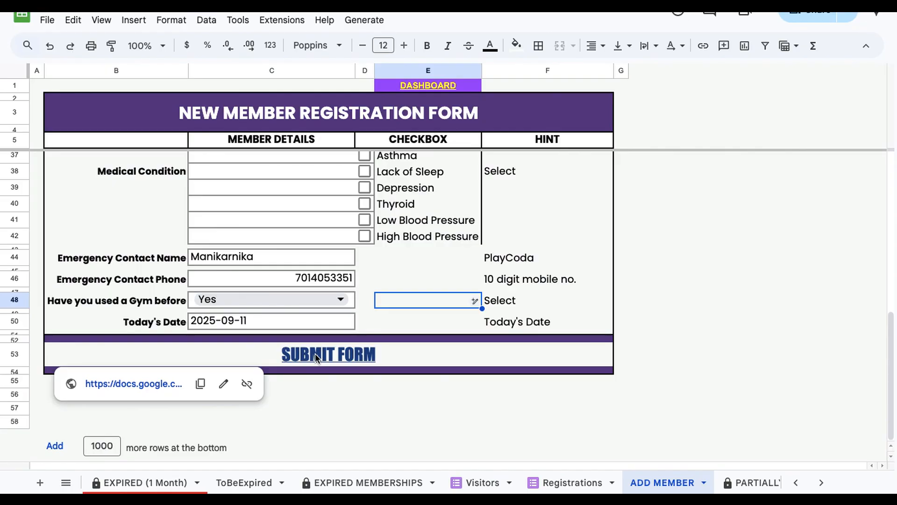
click(156, 385)
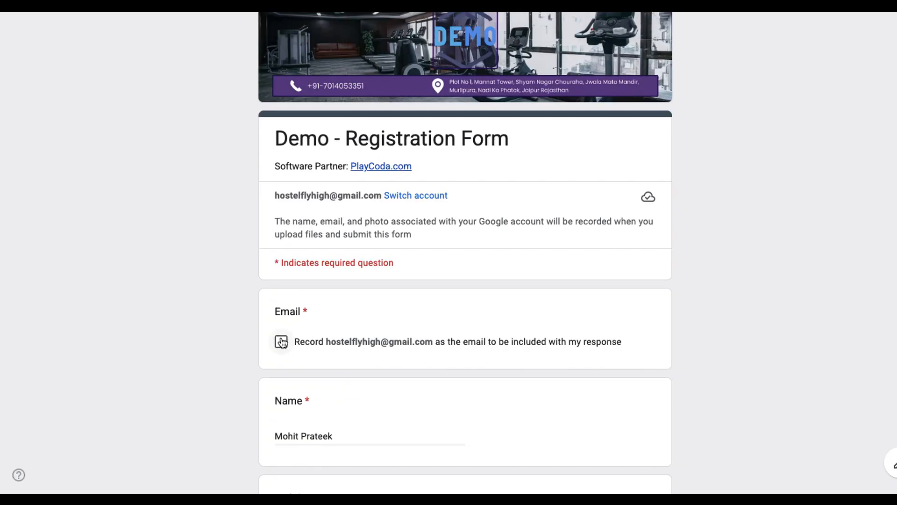
click(281, 342)
Step: Scroll through the prefilled registration answers and continue to the form's second page
scroll(281, 341, down, 5)
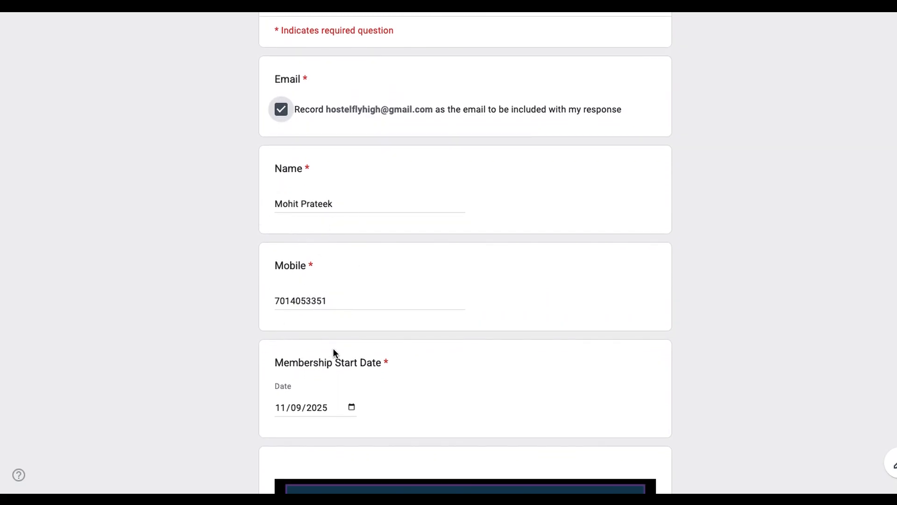
scroll(333, 348, down, 10)
scroll(380, 335, down, 15)
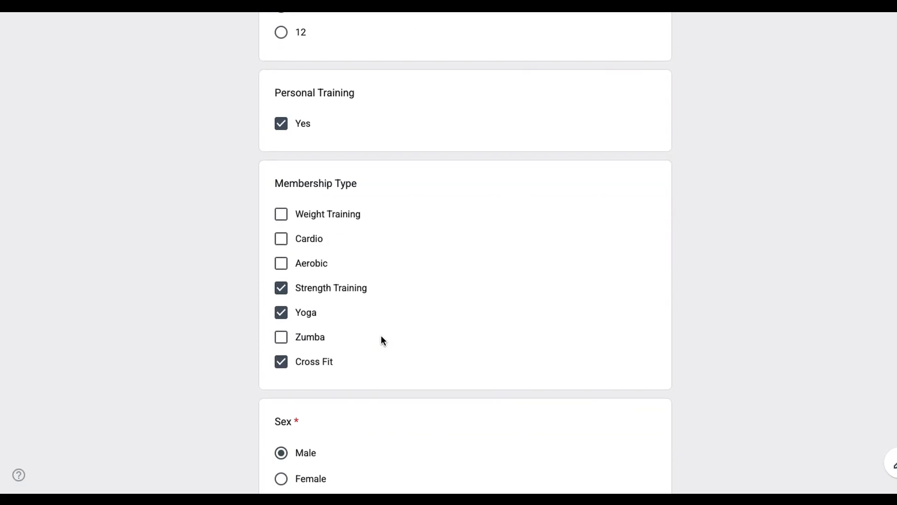
scroll(382, 336, down, 12)
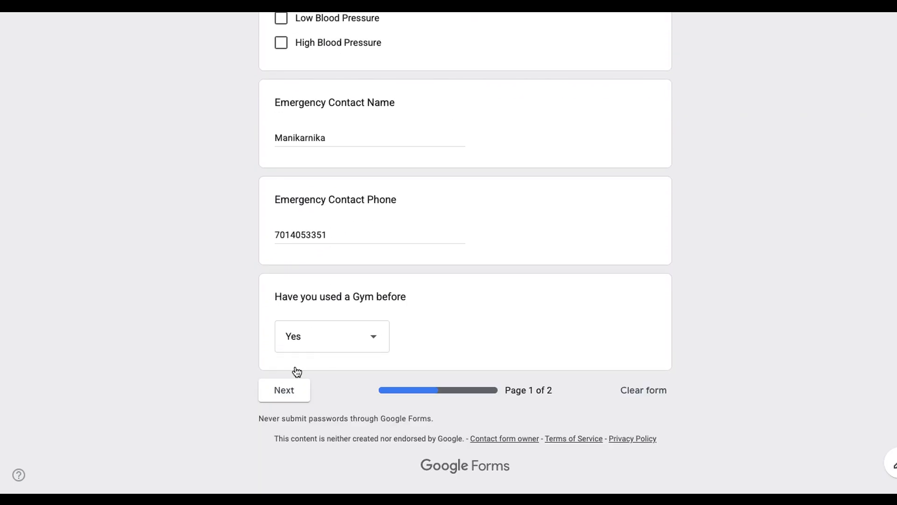
click(272, 394)
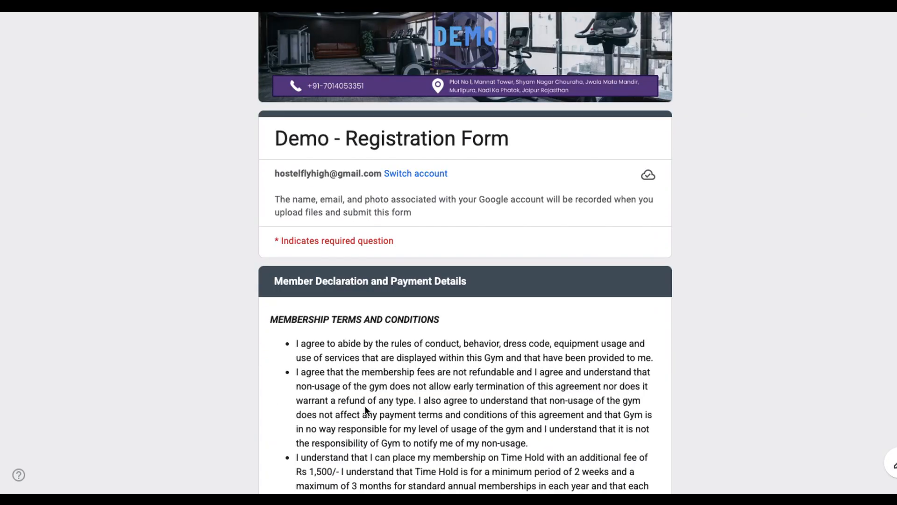
Step: Scroll through the declaration page and upload man.png from Downloads as the Passport Size Photograph
scroll(364, 405, down, 15)
scroll(365, 405, down, 20)
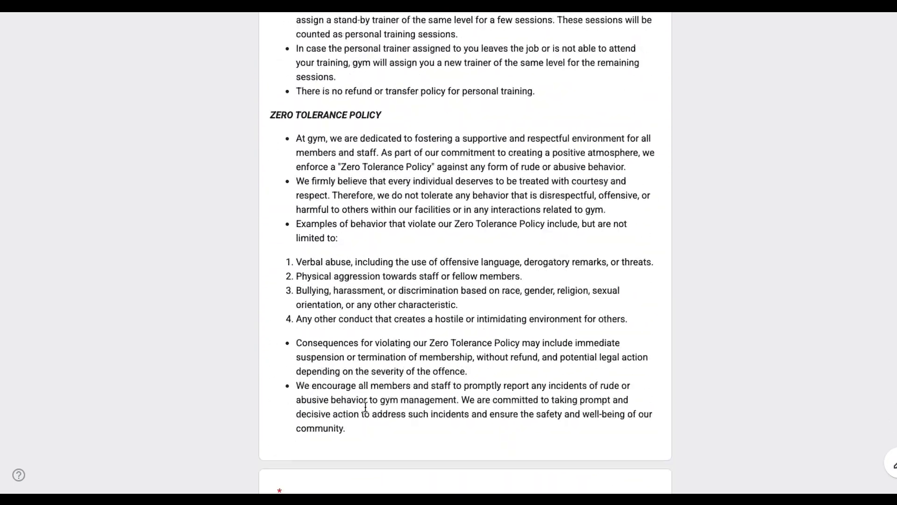
scroll(340, 134, up, 2)
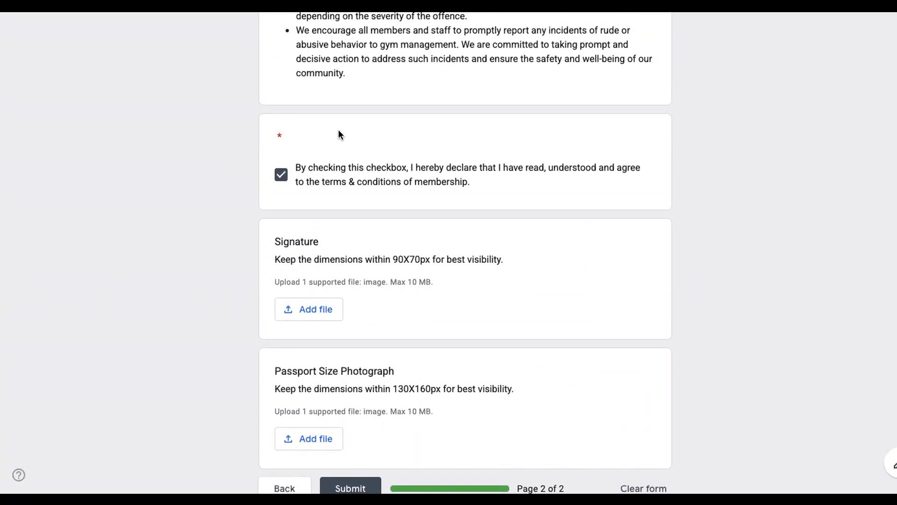
scroll(295, 180, up, 8)
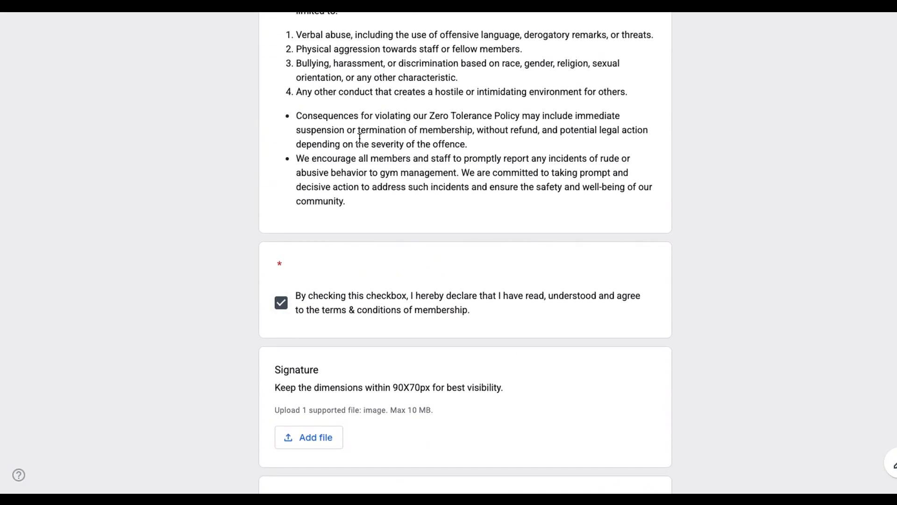
scroll(271, 188, down, 4)
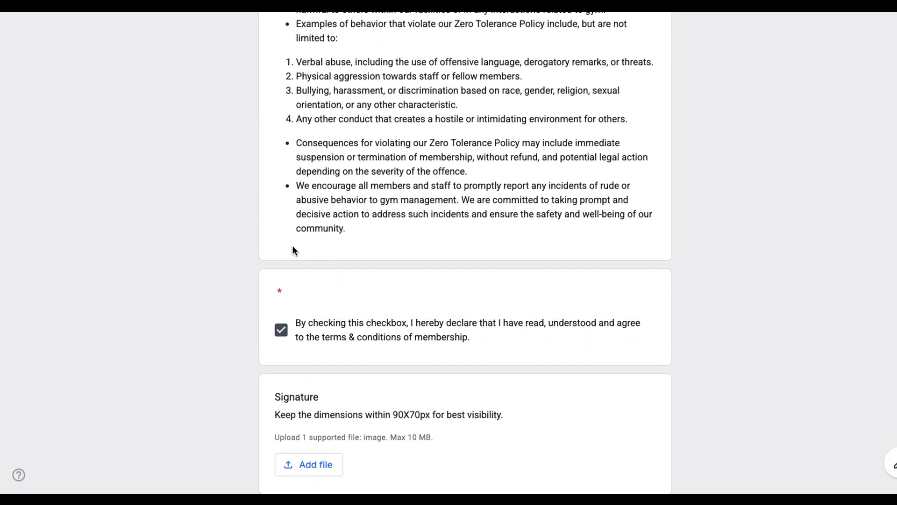
scroll(280, 317, down, 3)
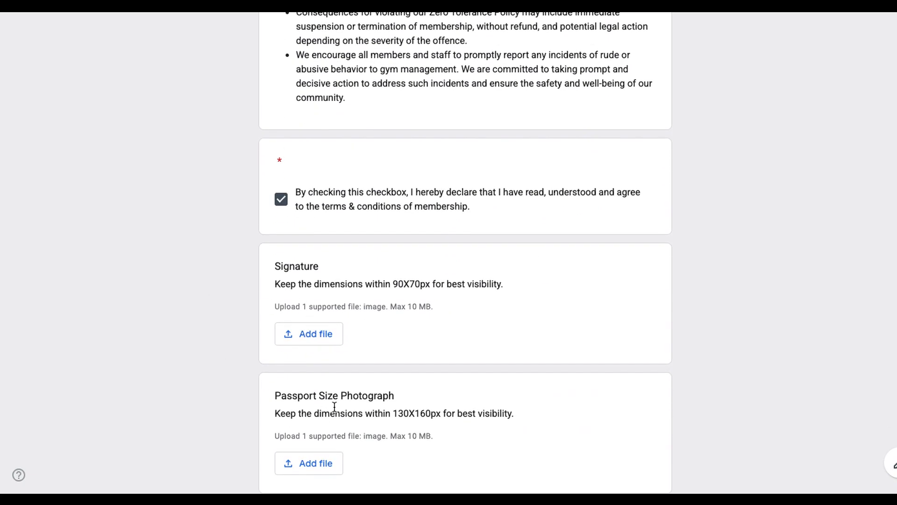
scroll(334, 406, down, 2)
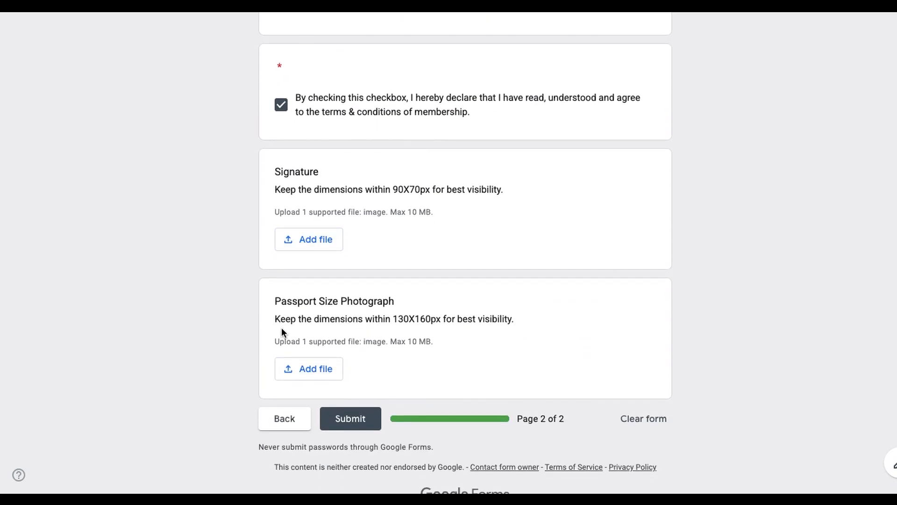
click(316, 368)
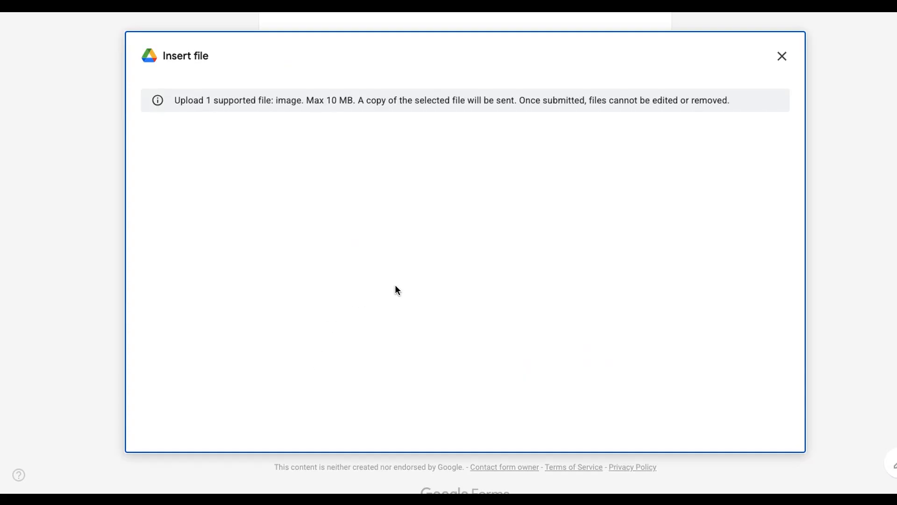
click(465, 350)
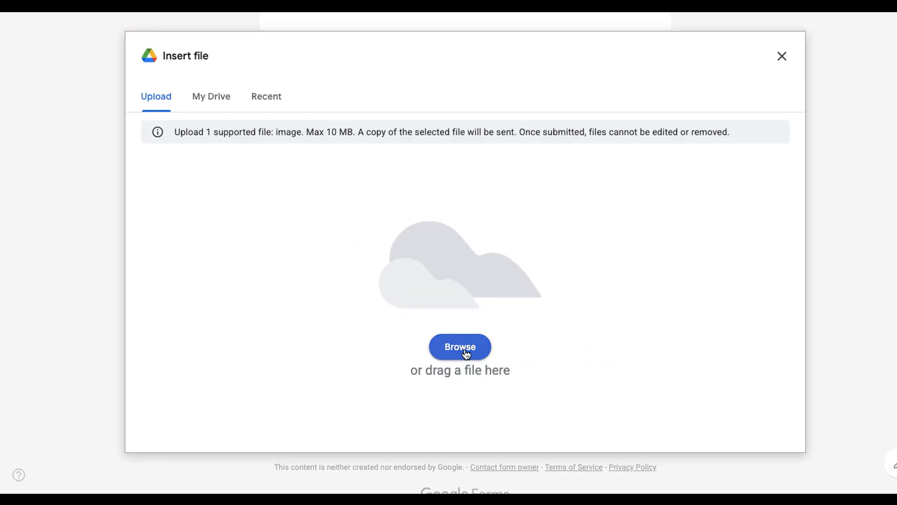
scroll(520, 249, up, 2)
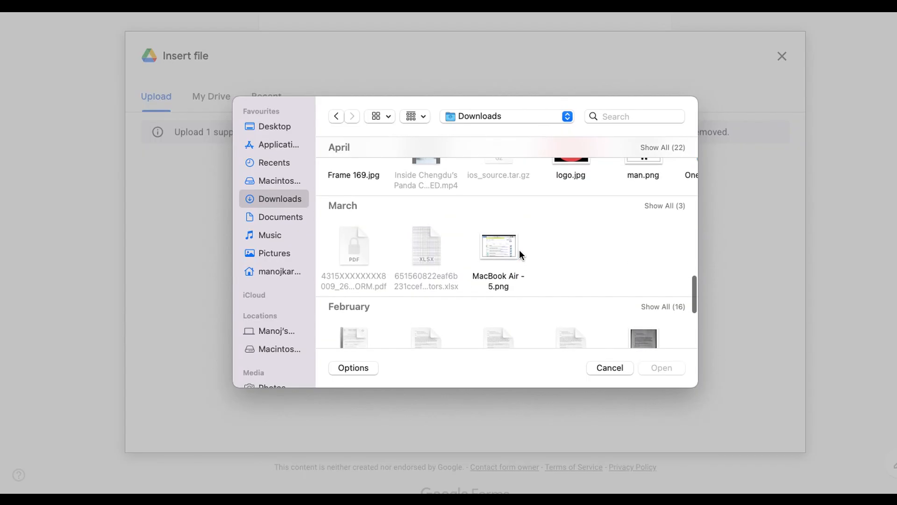
scroll(519, 250, down, 2)
scroll(519, 250, up, 2)
scroll(519, 252, up, 3)
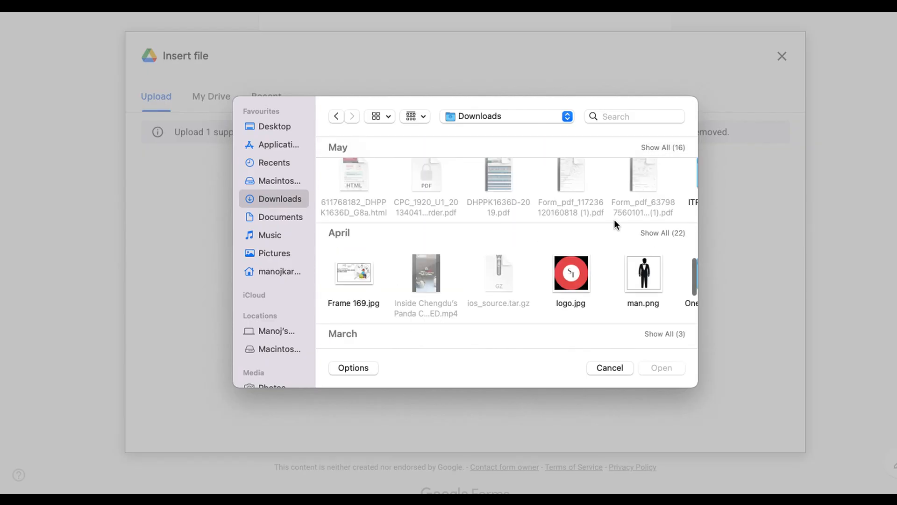
click(644, 283)
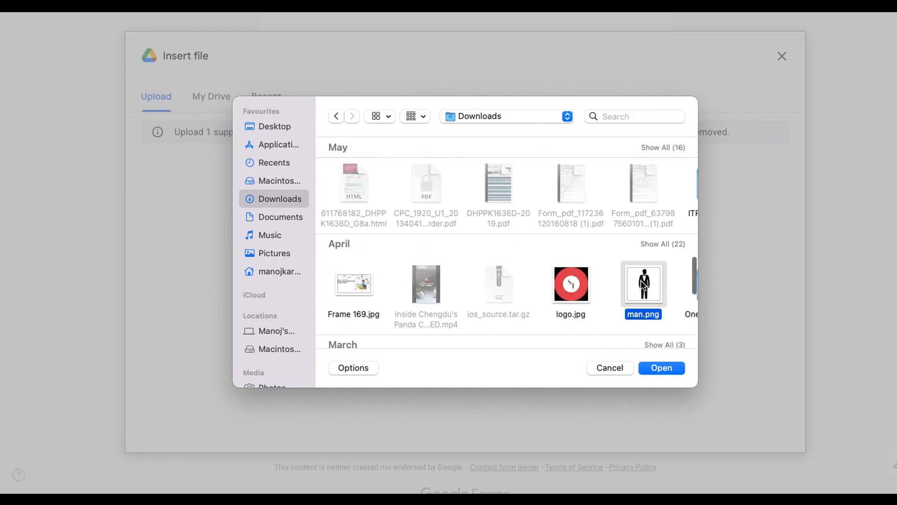
click(666, 367)
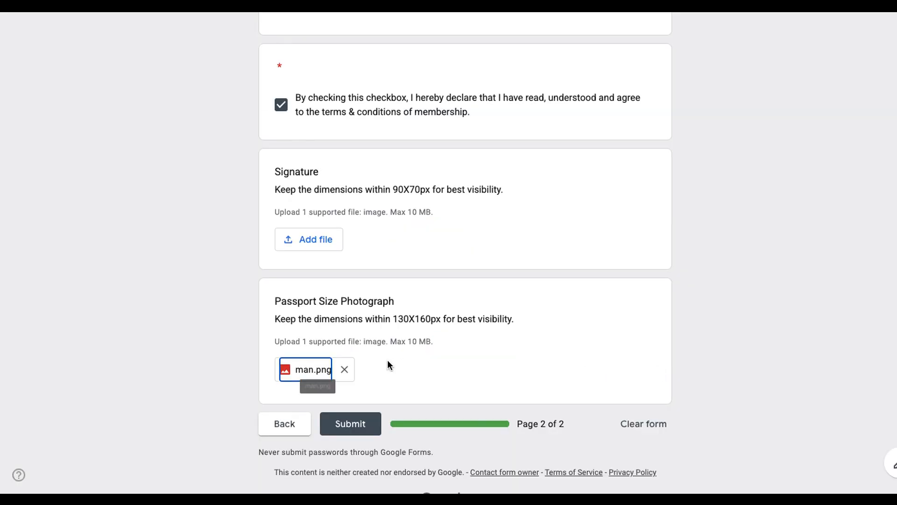
Step: Submit the registration form and return to the spreadsheet's Dashboard
click(363, 428)
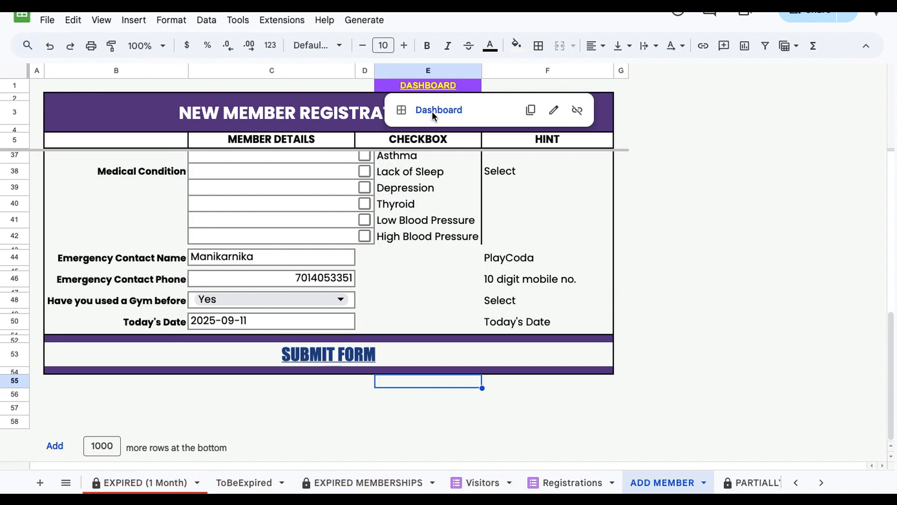
click(432, 111)
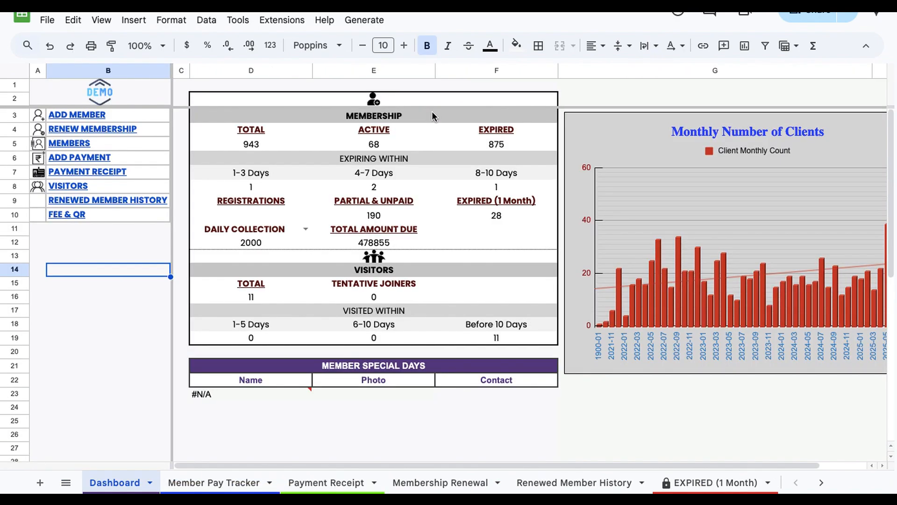
click(124, 299)
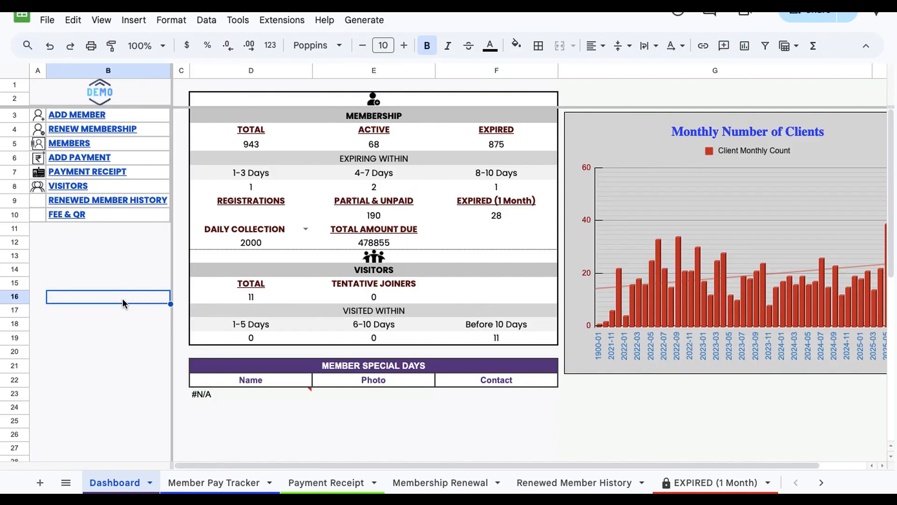
click(93, 129)
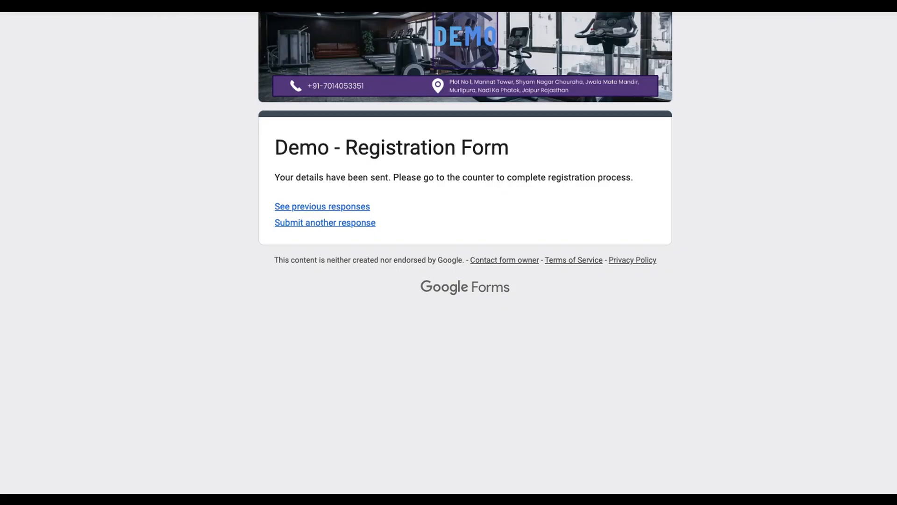
click(325, 223)
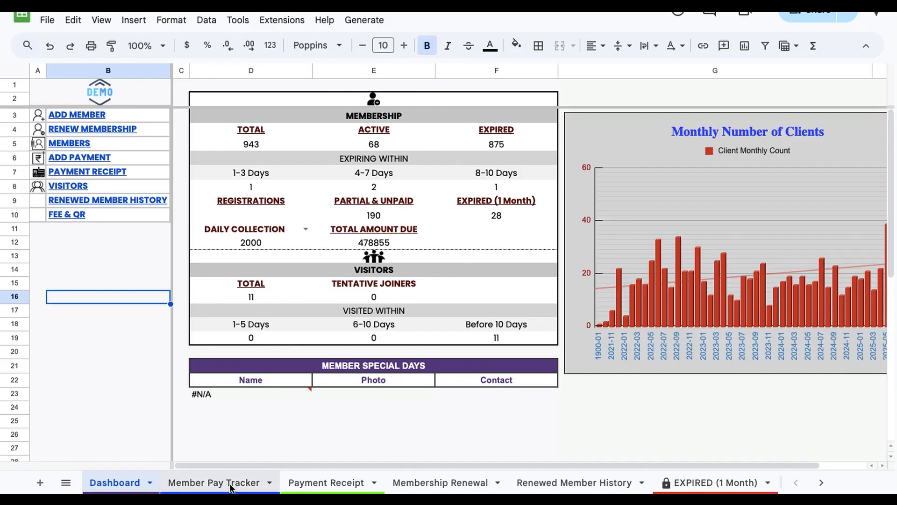
Step: Open the new member's filled form document from the Member Pay Tracker sheet and review its contents
click(214, 483)
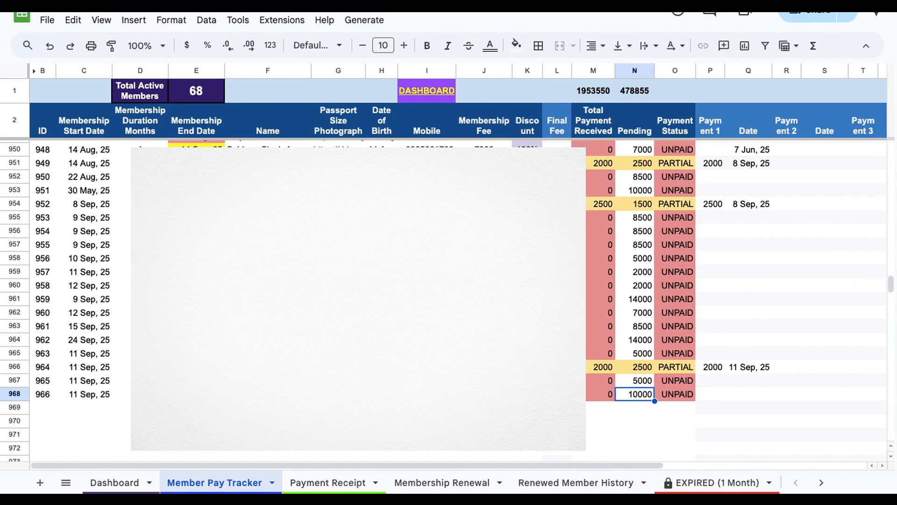
scroll(449, 280, right, 5)
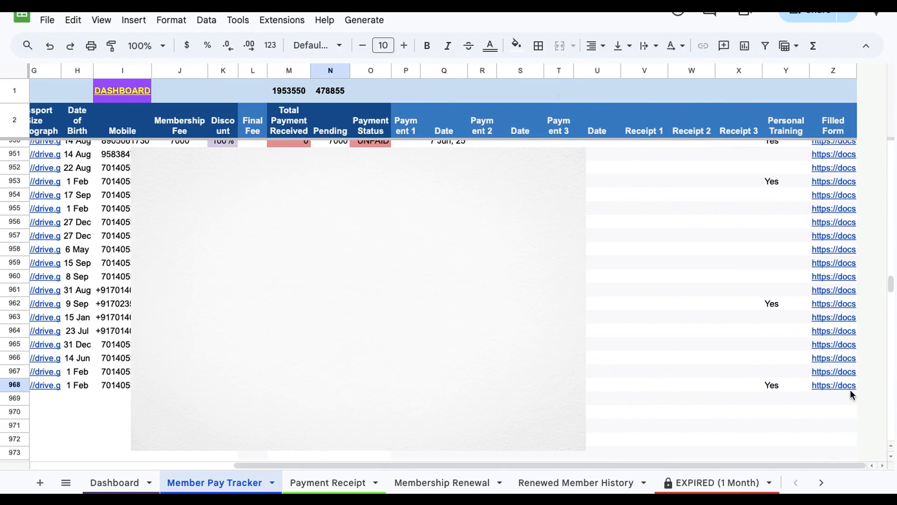
mouse_move(829, 382)
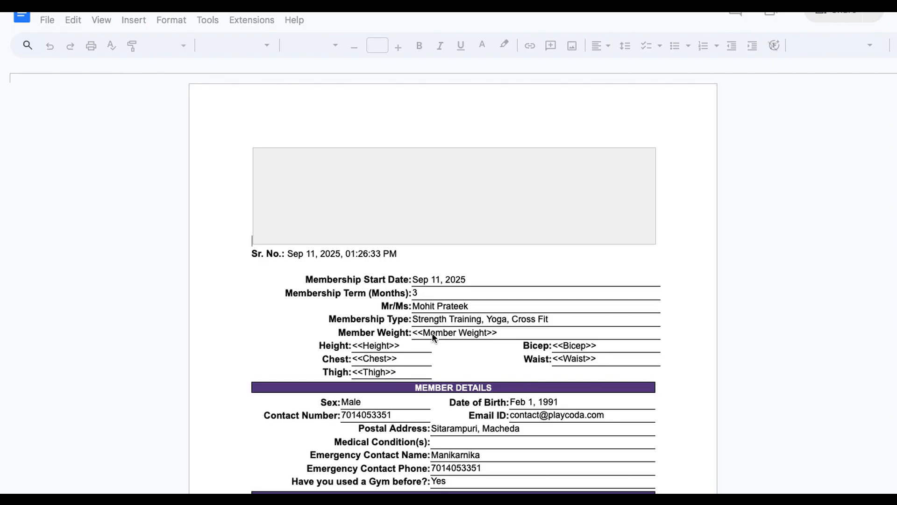
scroll(432, 332, down, 2)
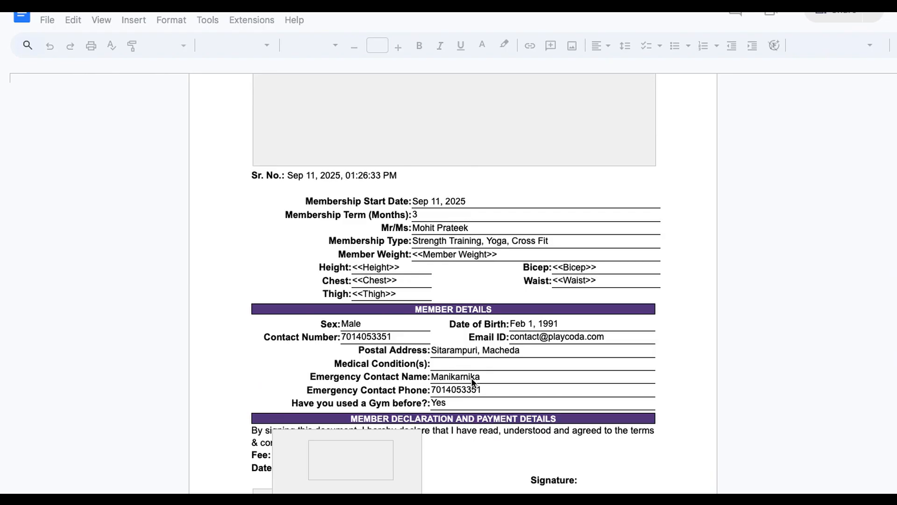
scroll(471, 378, down, 2)
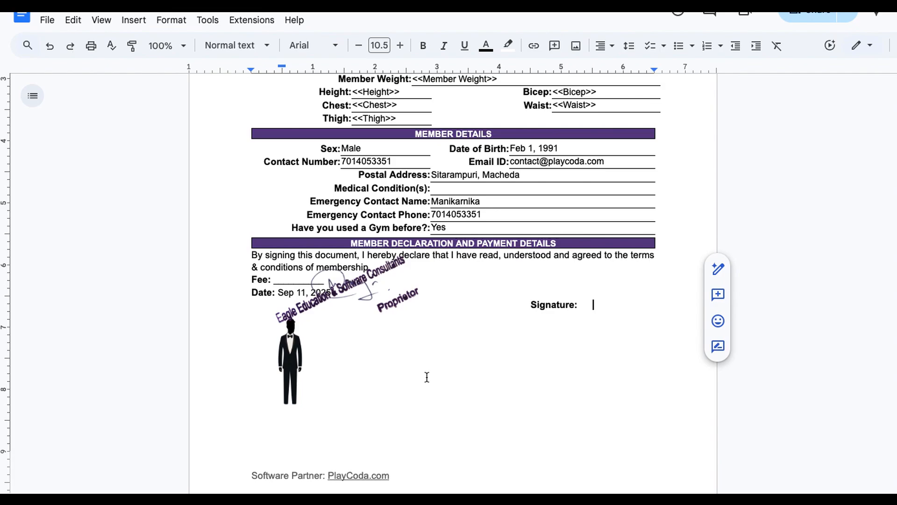
scroll(466, 374, up, 2)
scroll(468, 376, up, 5)
scroll(466, 374, down, 9)
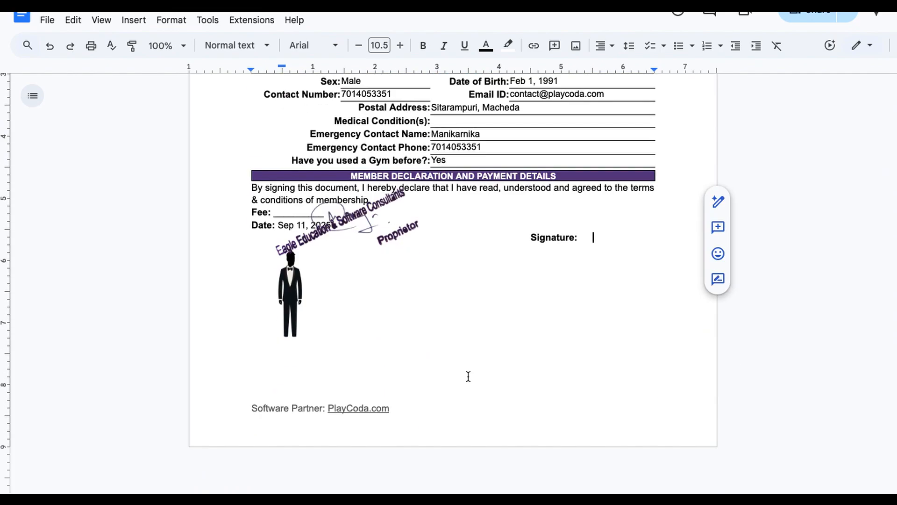
scroll(467, 374, up, 9)
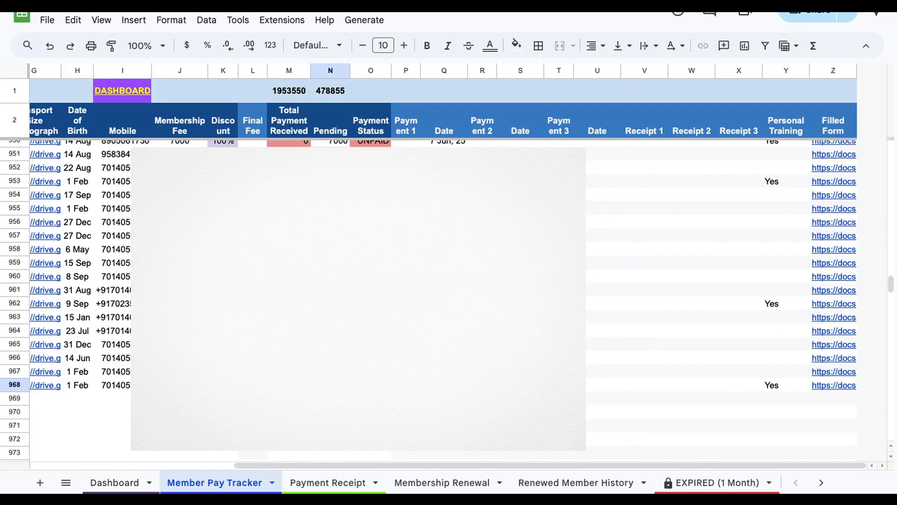
Step: Follow the DASHBOARD link, then the ADD PAYMENT link back to the Member Pay Tracker sheet
click(443, 316)
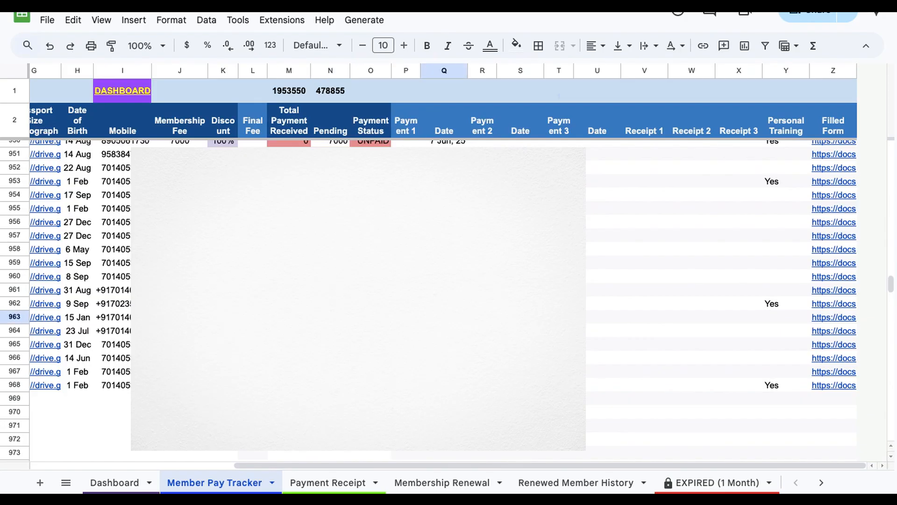
scroll(448, 271, left, 5)
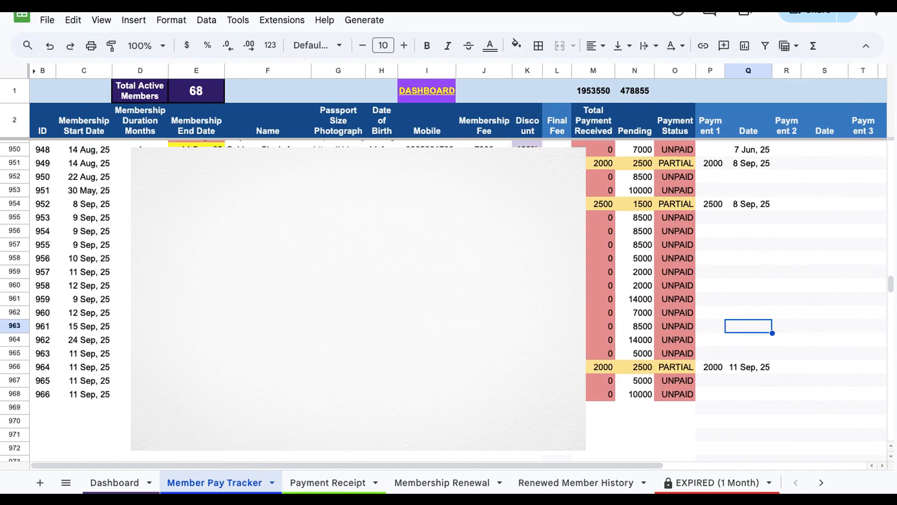
mouse_move(427, 93)
mouse_move(418, 84)
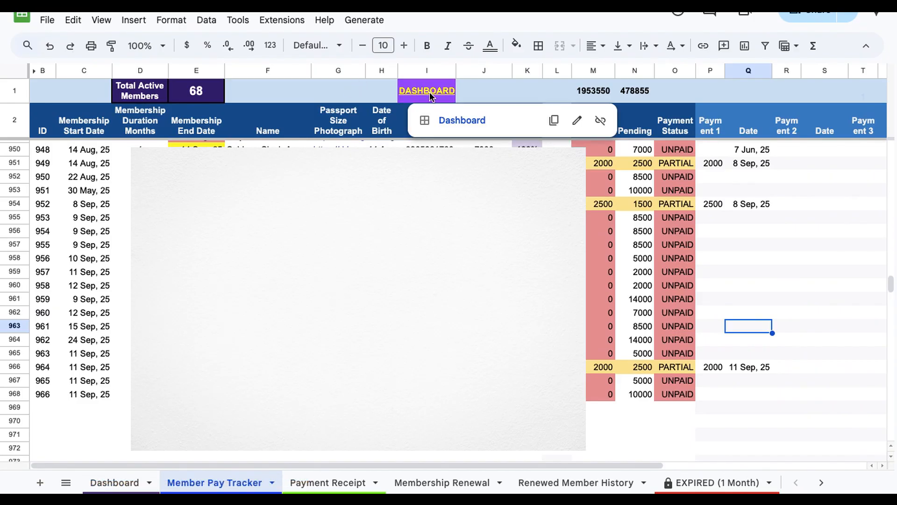
click(458, 120)
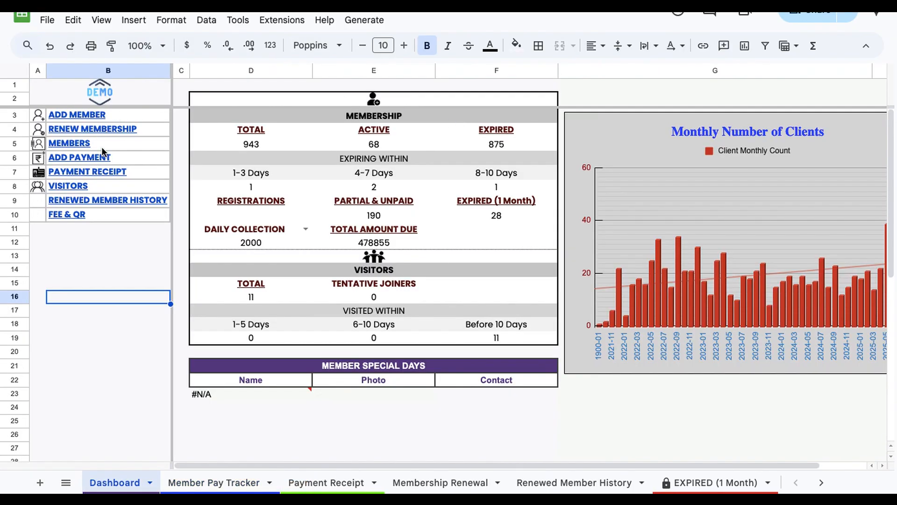
mouse_move(86, 158)
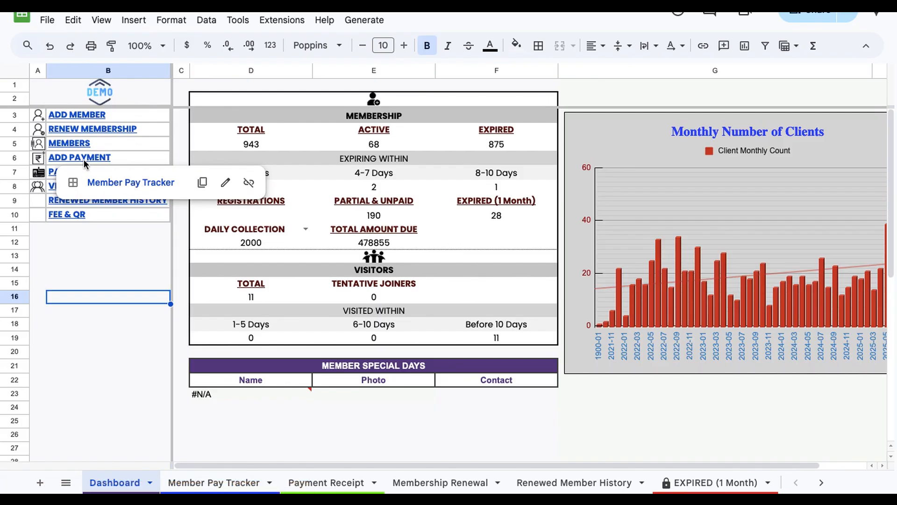
click(135, 183)
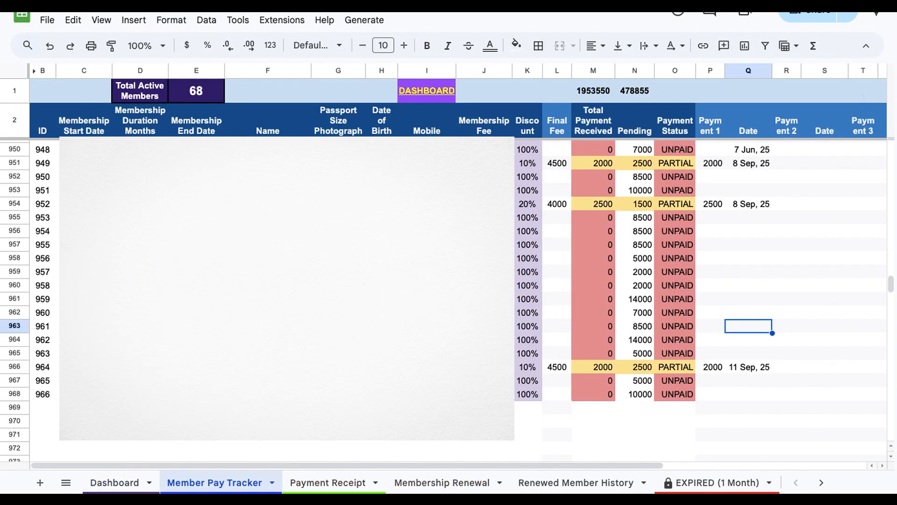
Step: Enter the new member's Final Fee in row 968 of the Member Pay Tracker
click(556, 420)
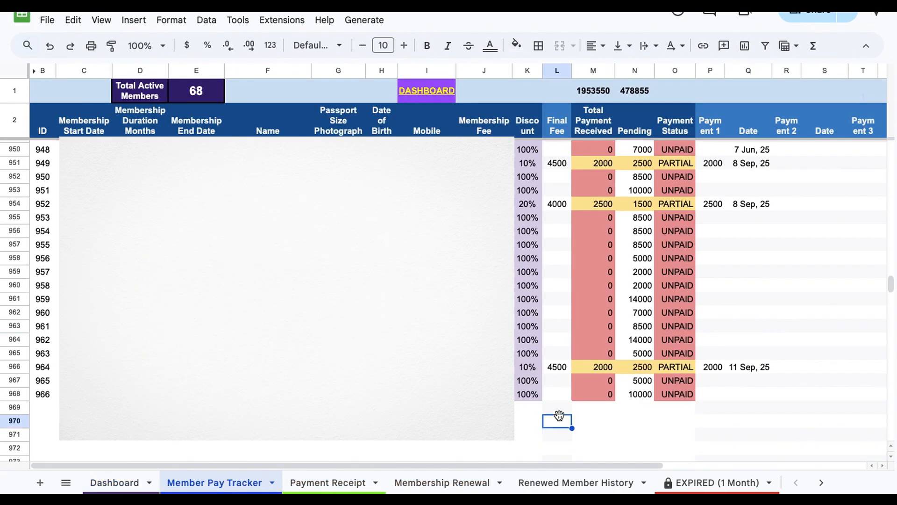
click(638, 394)
scroll(637, 396, down, 2)
scroll(638, 396, right, 2)
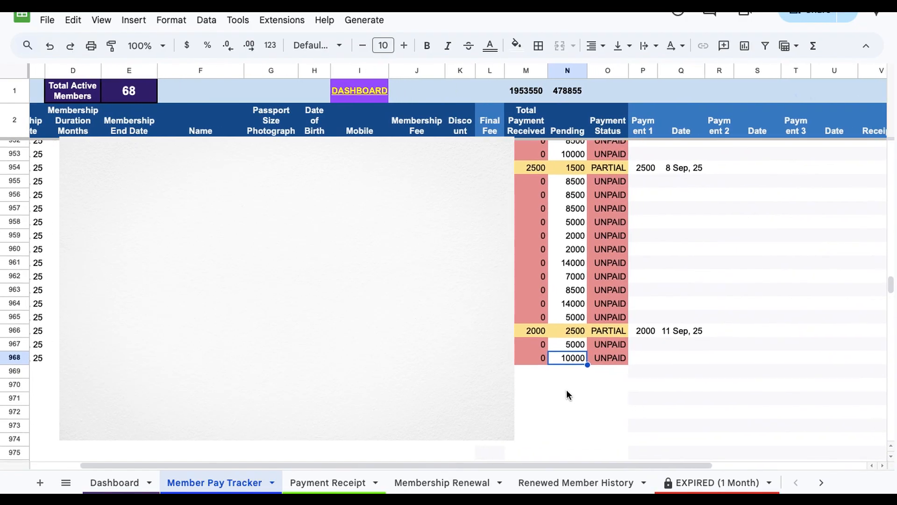
click(490, 358)
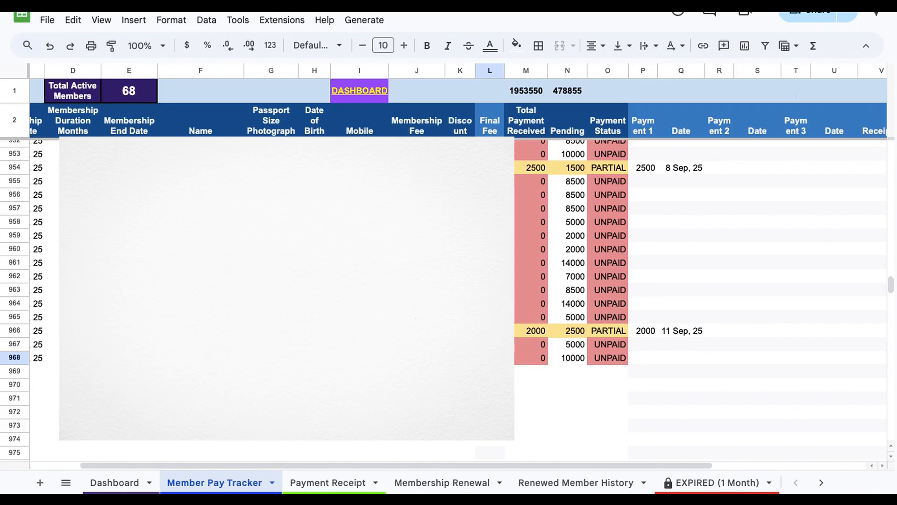
double_click(490, 358)
key(Return)
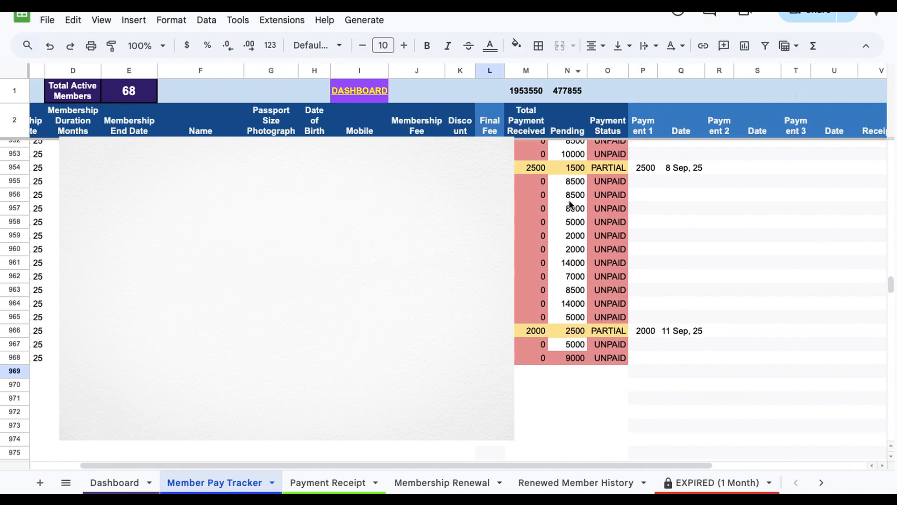
click(646, 360)
click(490, 358)
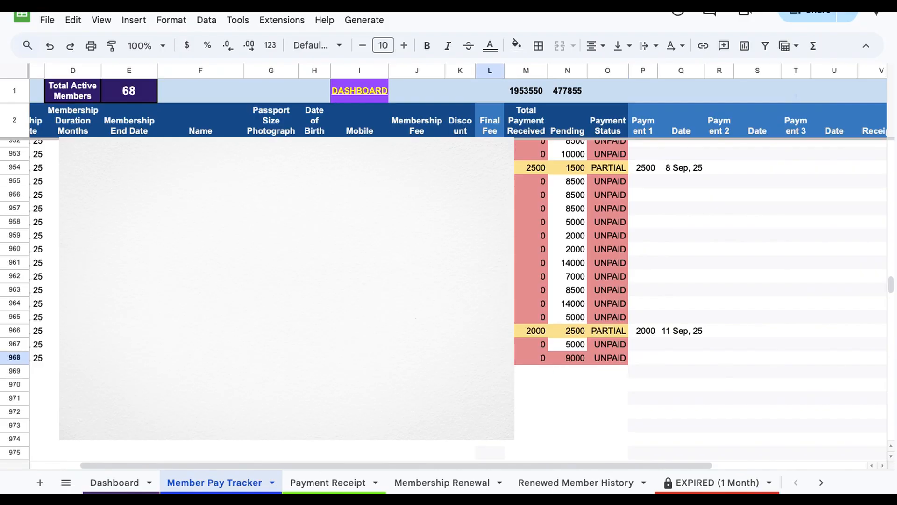
Step: Record a first payment of 3000 in the Payment 1 column of row 968
click(651, 362)
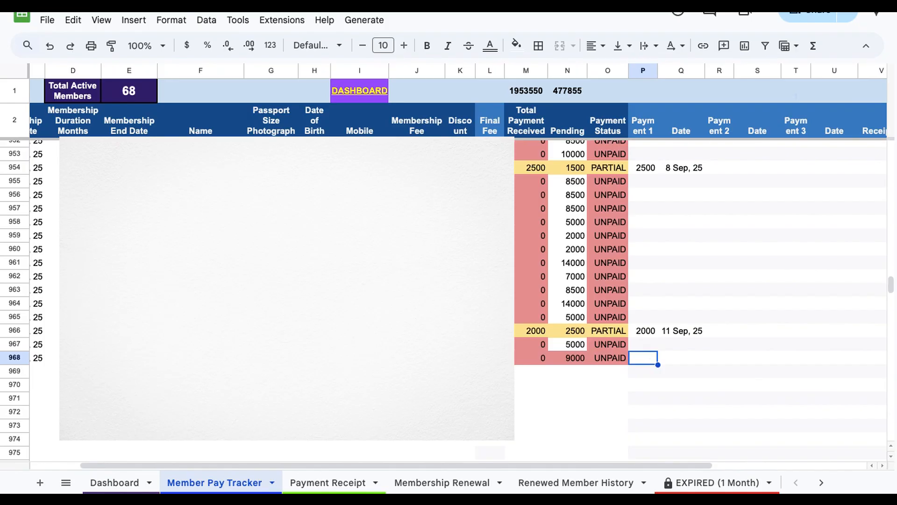
text(3000)
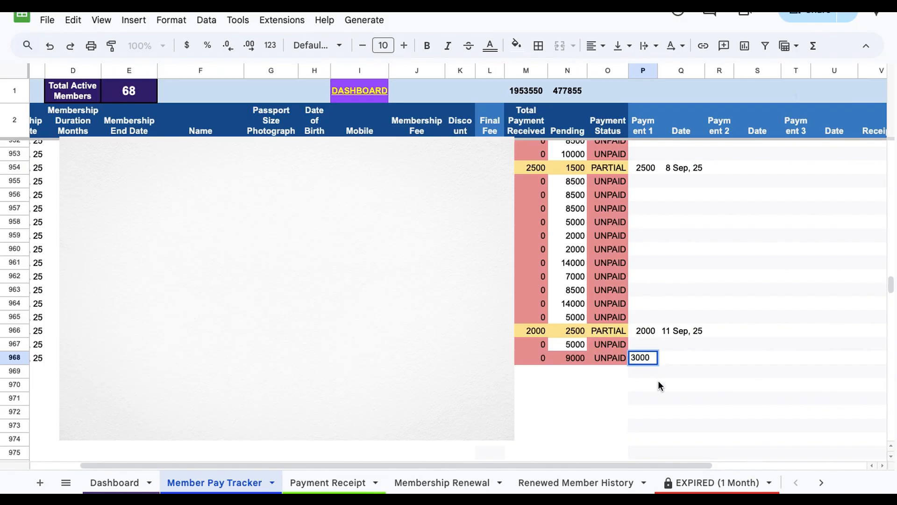
key(Return)
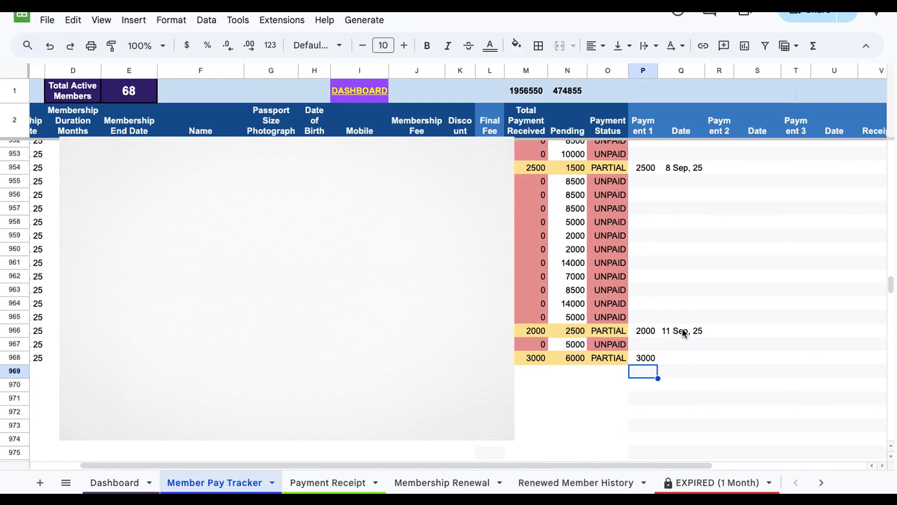
Step: Enter the payment date 11 Sep, 25 for row 968 by copying it from row 966 and confirming today's date
click(682, 331)
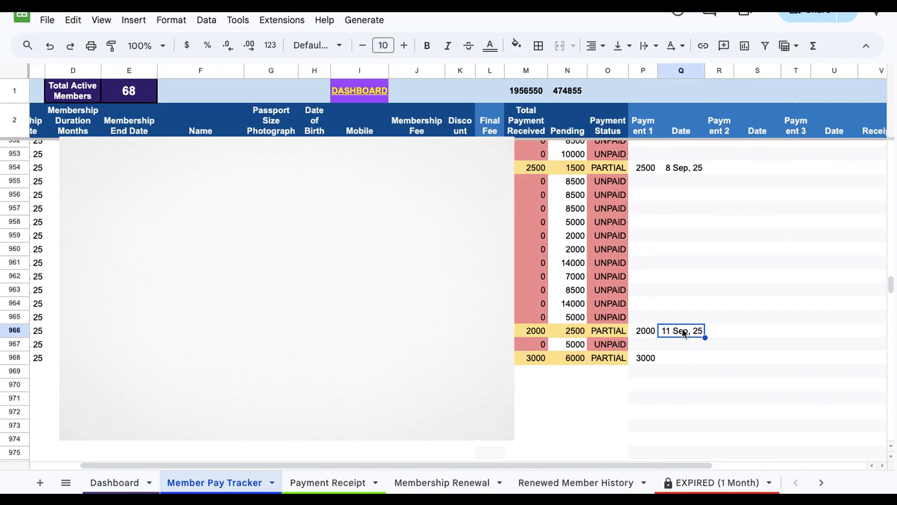
click(682, 357)
text(11 Sep, 25)
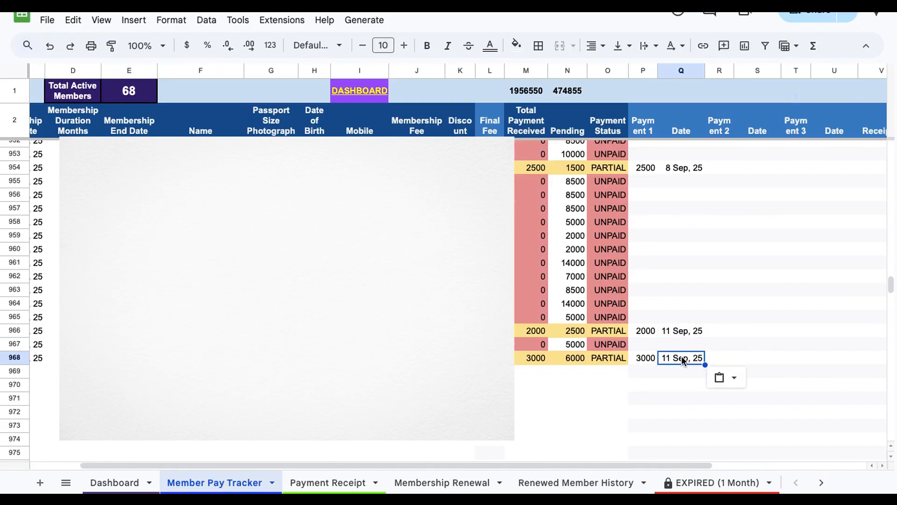
double_click(684, 356)
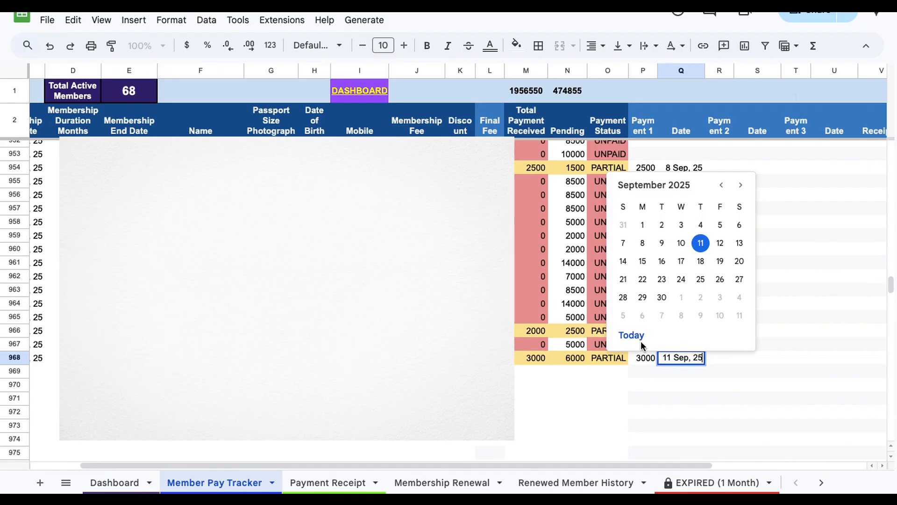
click(632, 336)
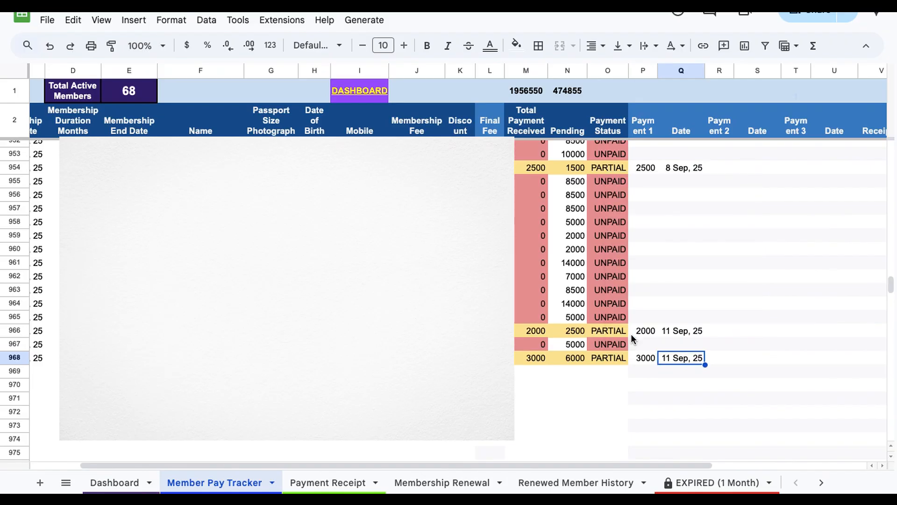
click(679, 376)
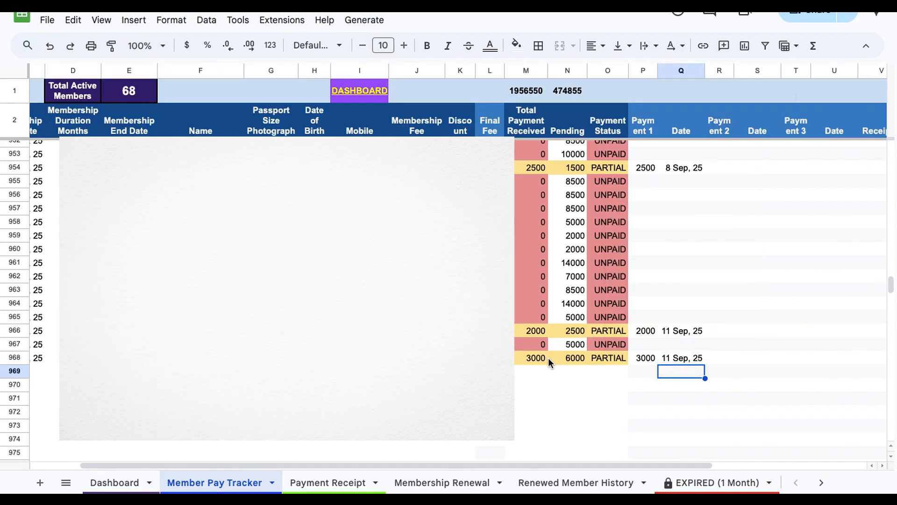
click(645, 361)
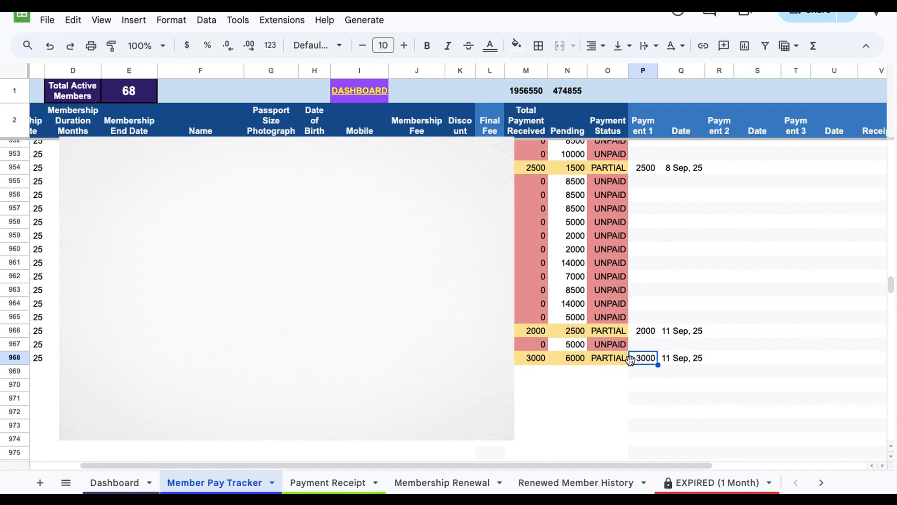
click(602, 376)
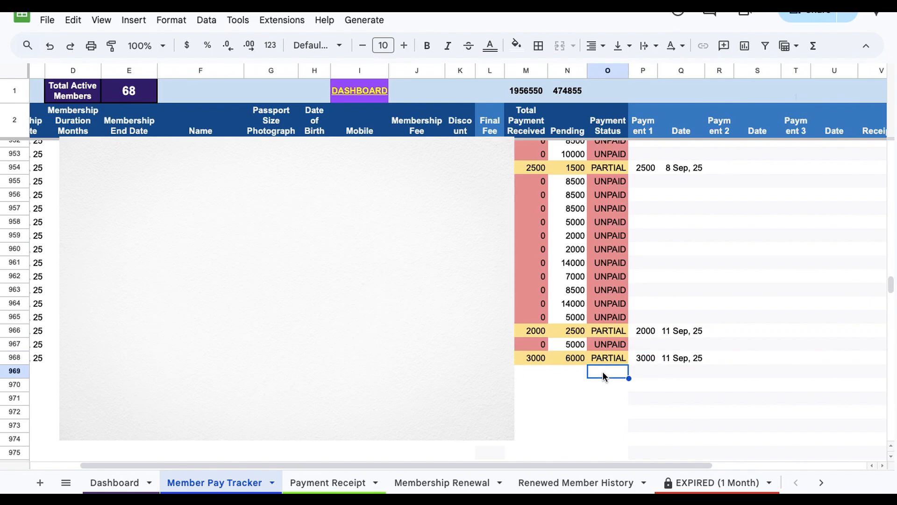
click(535, 372)
click(573, 366)
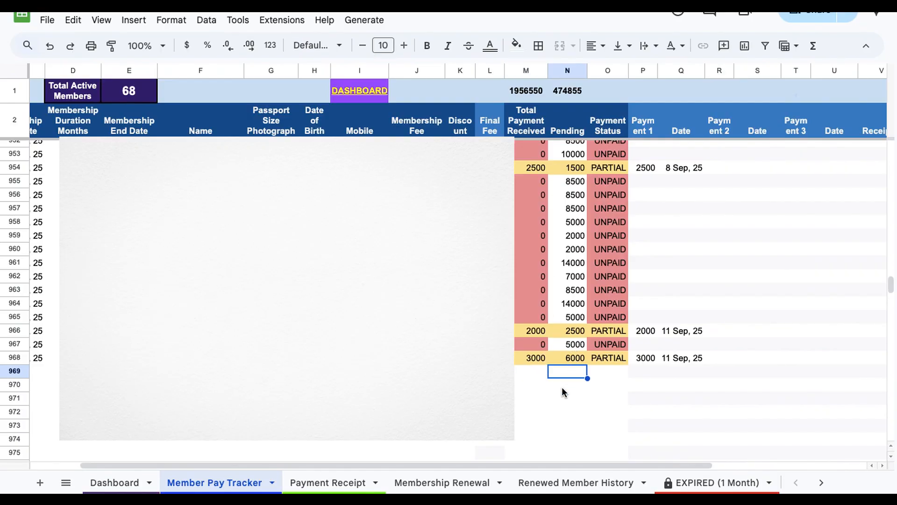
click(739, 359)
click(719, 360)
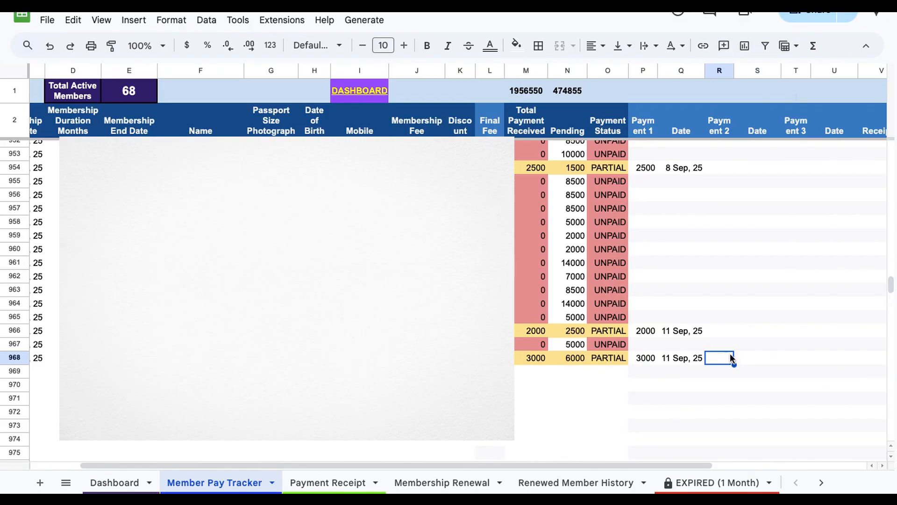
click(751, 359)
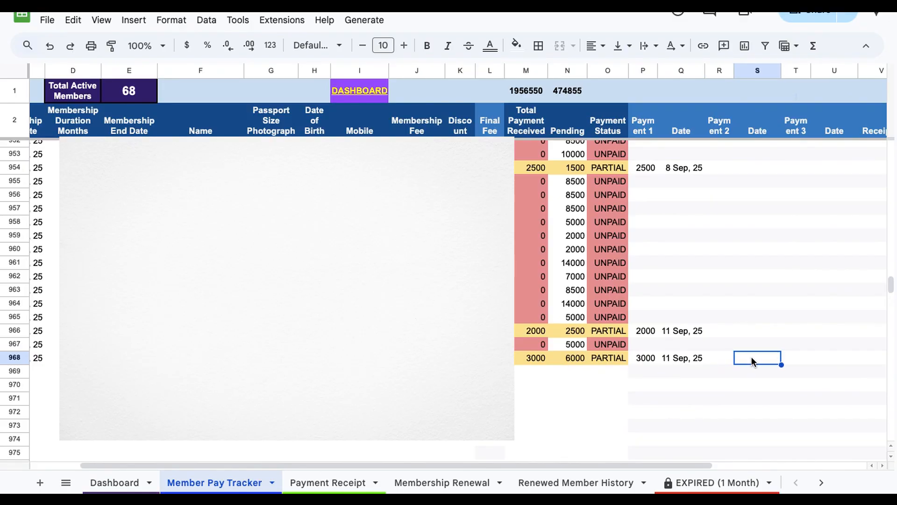
click(807, 358)
Step: Scroll across the Member Pay Tracker to review the new member's row 968 entries
scroll(813, 357, right, 1)
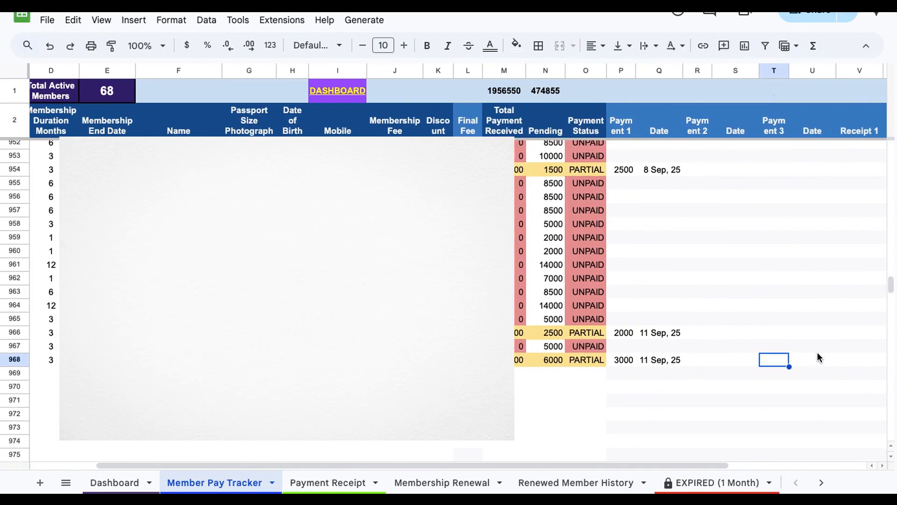
click(817, 353)
click(783, 365)
scroll(708, 364, right, 5)
scroll(708, 363, up, 2)
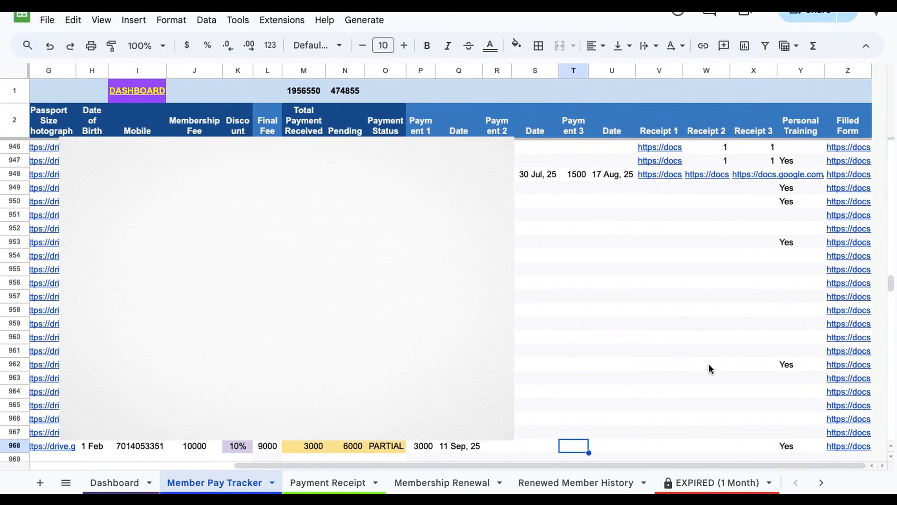
scroll(708, 365, down, 1)
scroll(709, 365, left, 3)
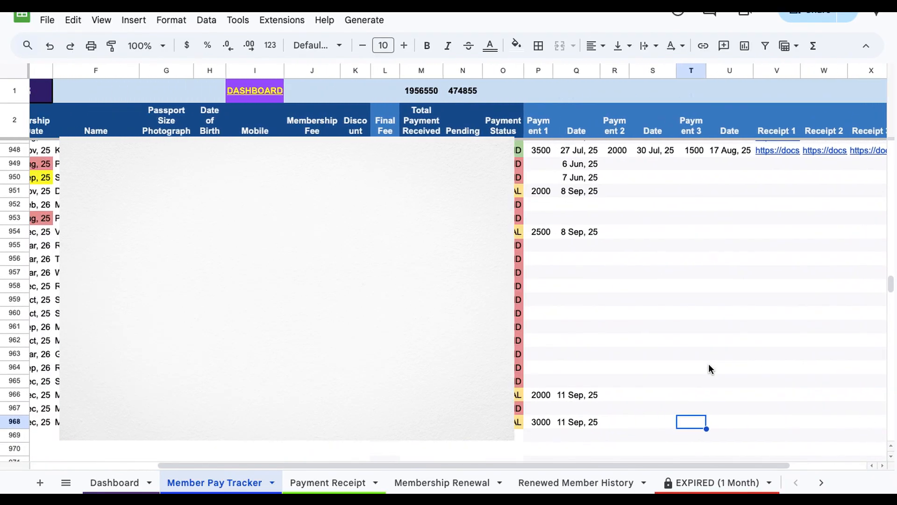
scroll(709, 363, right, 1)
scroll(708, 364, up, 1)
scroll(709, 364, left, 3)
scroll(708, 363, down, 3)
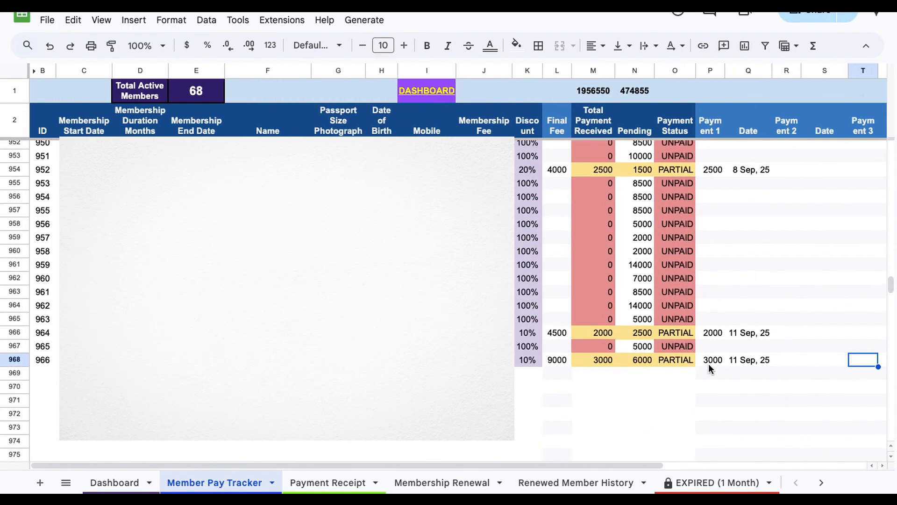
scroll(708, 364, right, 3)
scroll(708, 363, up, 1)
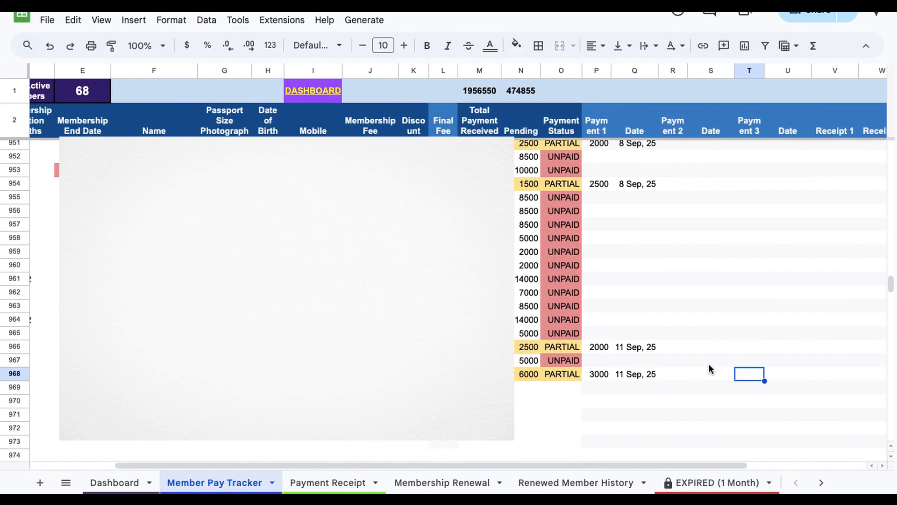
Step: Generate a Fee Receipt for the selected member row
click(358, 26)
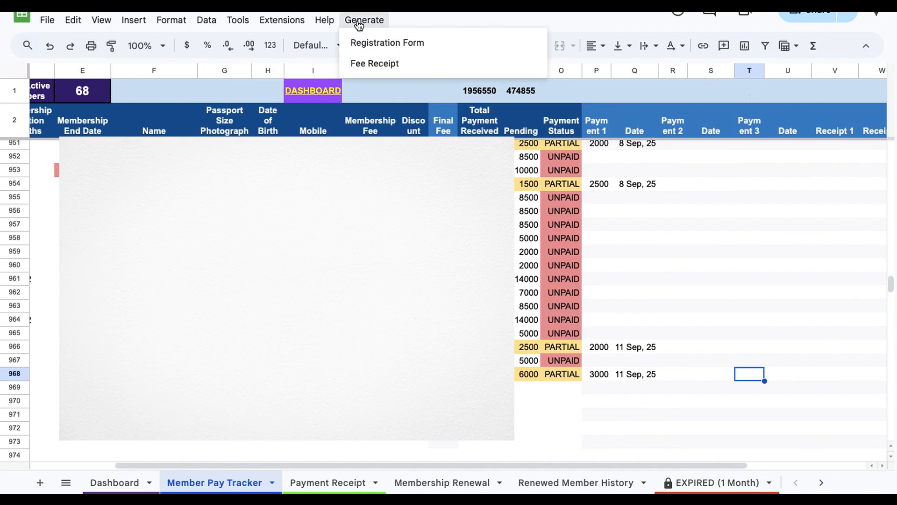
click(380, 64)
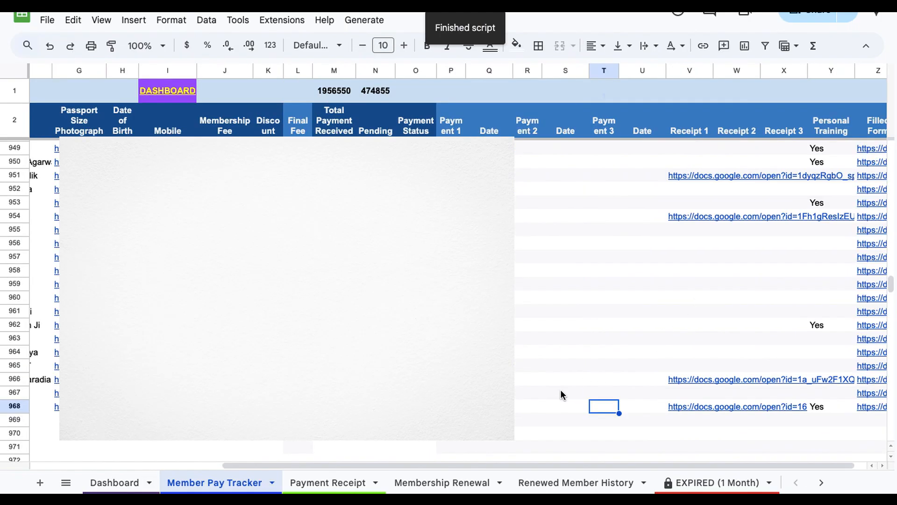
key(Left)
key(Left)
key(Left)
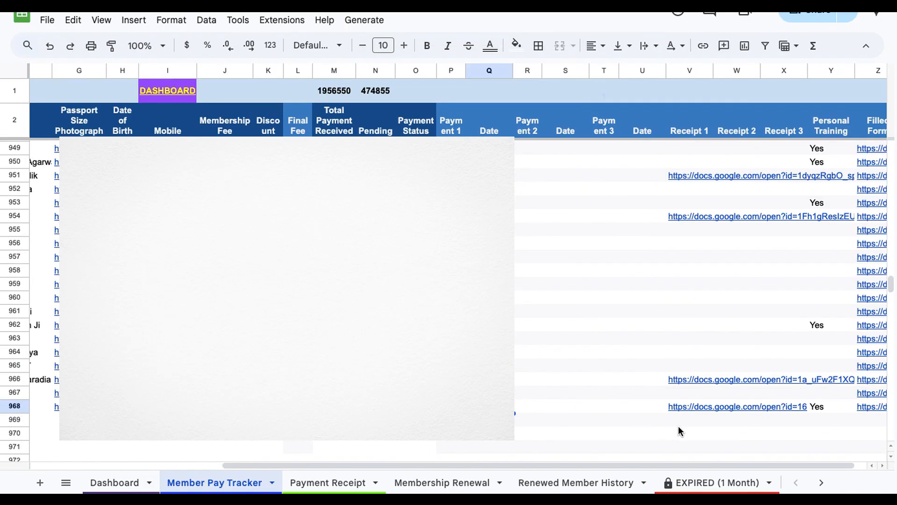
Step: Open the generated payment receipt document from row 968's Receipt 1 link and review it
mouse_move(685, 410)
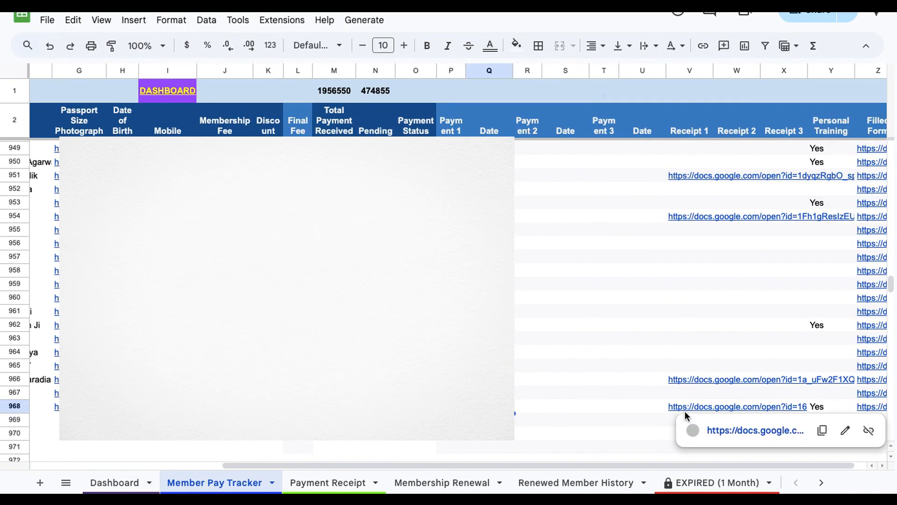
click(535, 408)
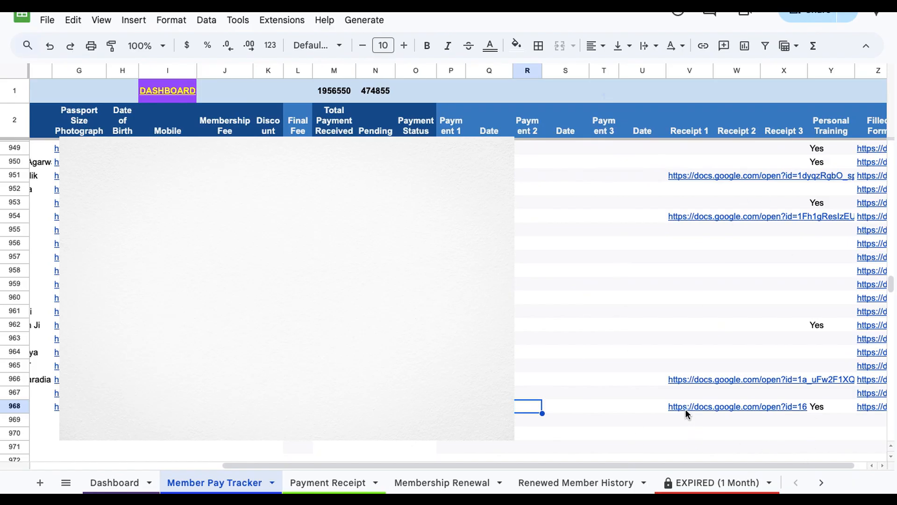
mouse_move(686, 408)
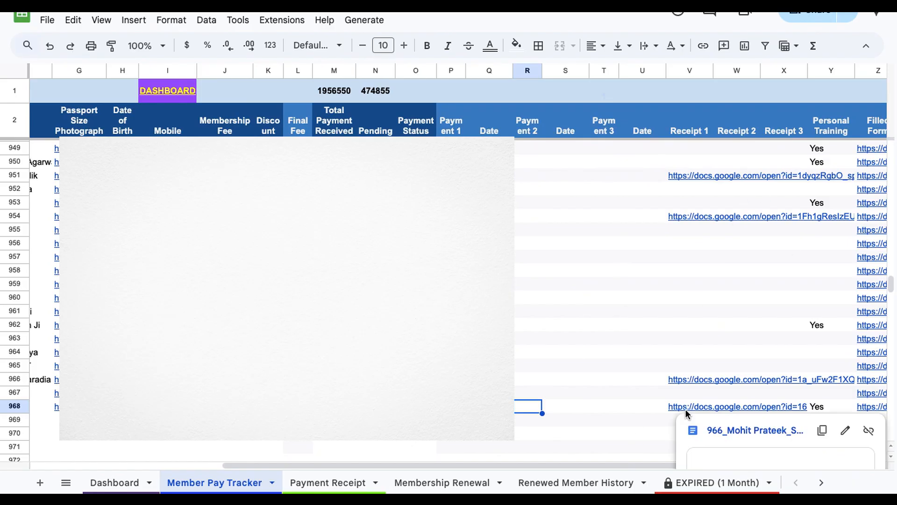
click(721, 431)
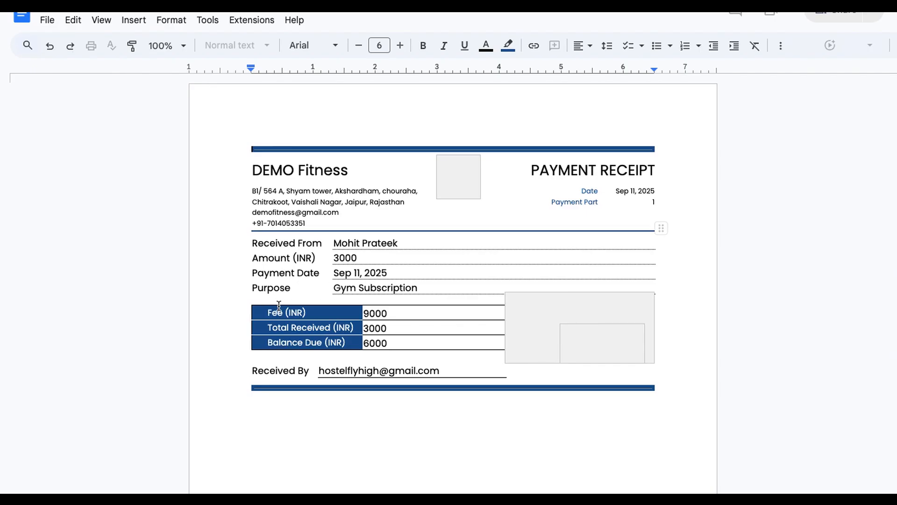
click(386, 314)
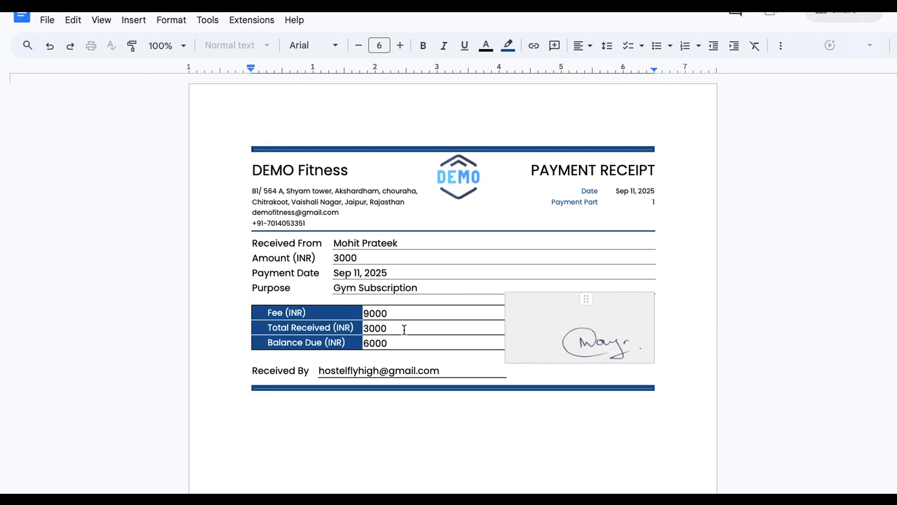
click(404, 330)
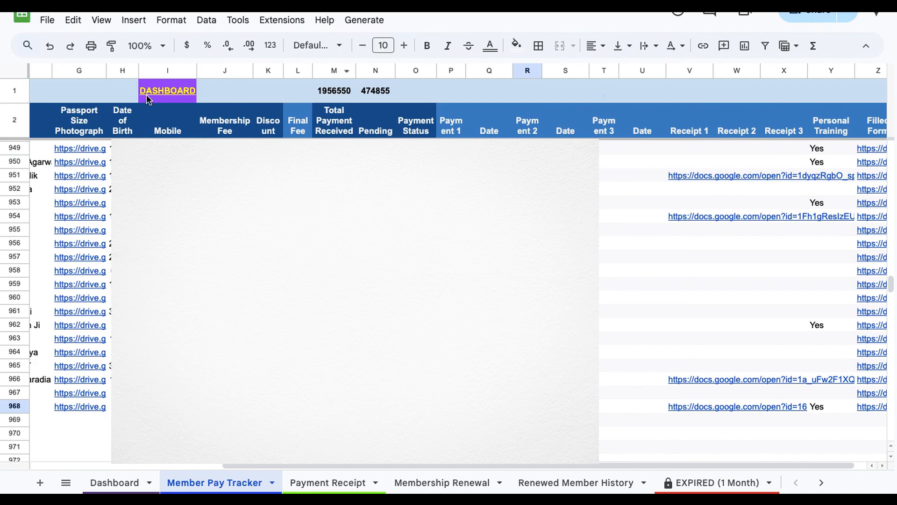
Step: Follow the DASHBOARD link, then the RENEW MEMBERSHIP link to the Membership Renewal sheet
mouse_move(168, 96)
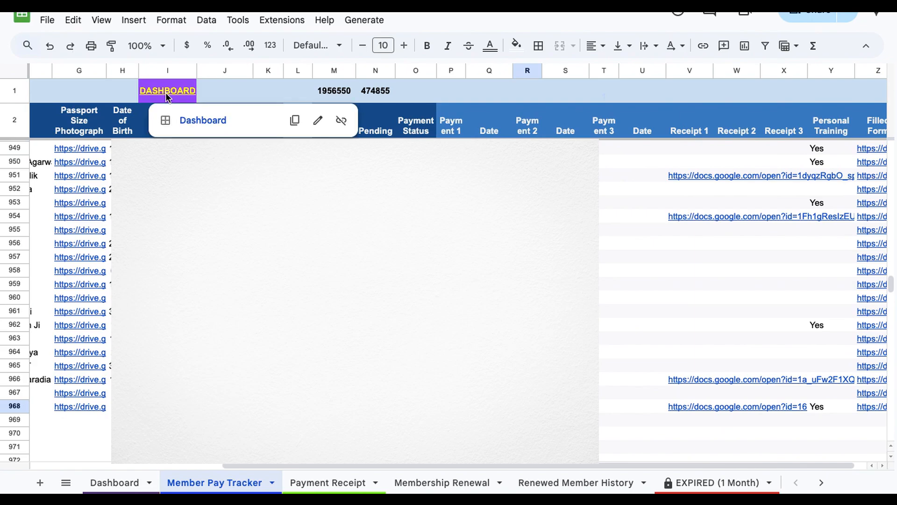
click(187, 120)
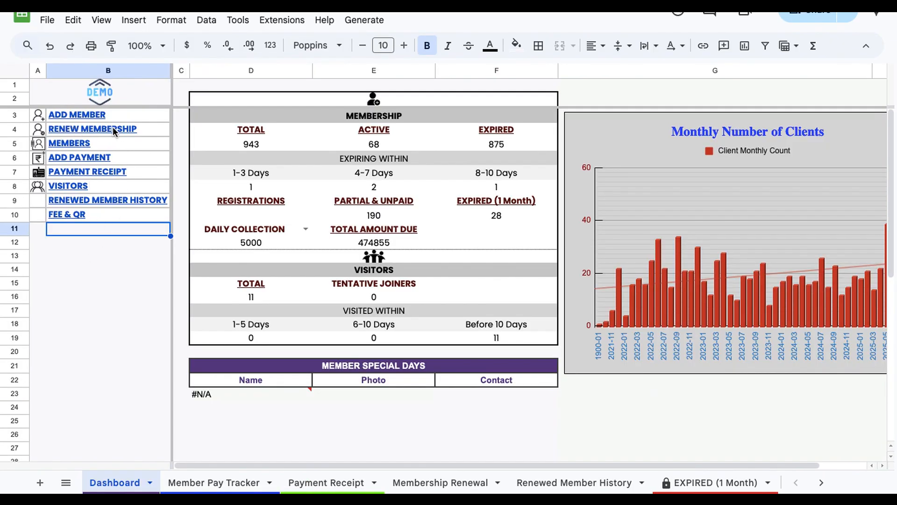
mouse_move(113, 127)
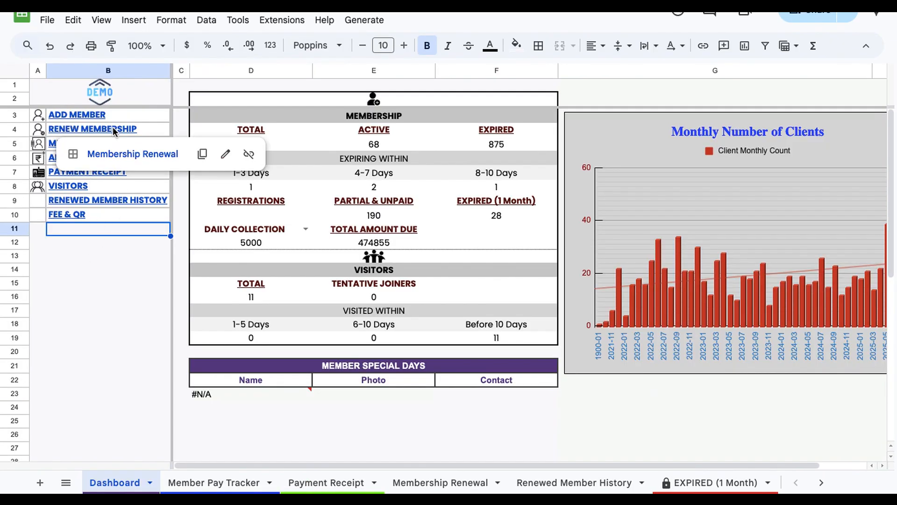
click(130, 152)
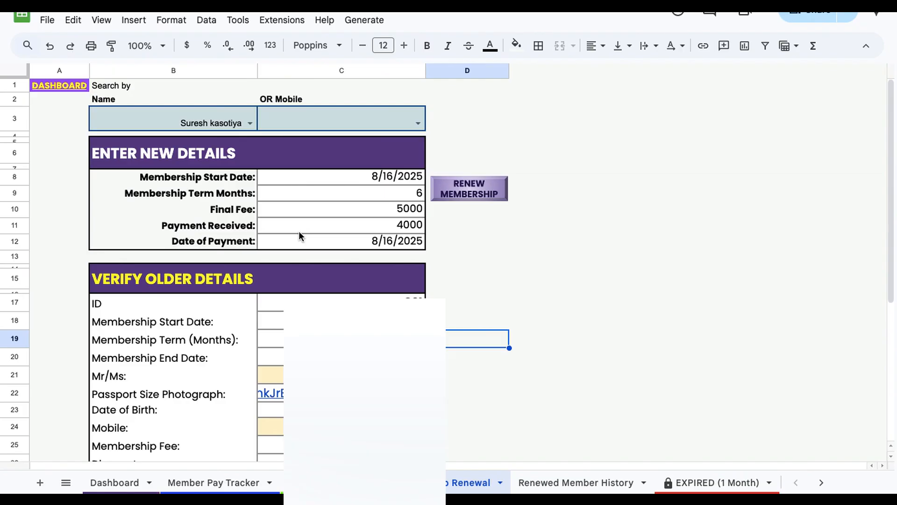
Step: Return through the DASHBOARD link and open the Member Pay Tracker sheet
click(172, 119)
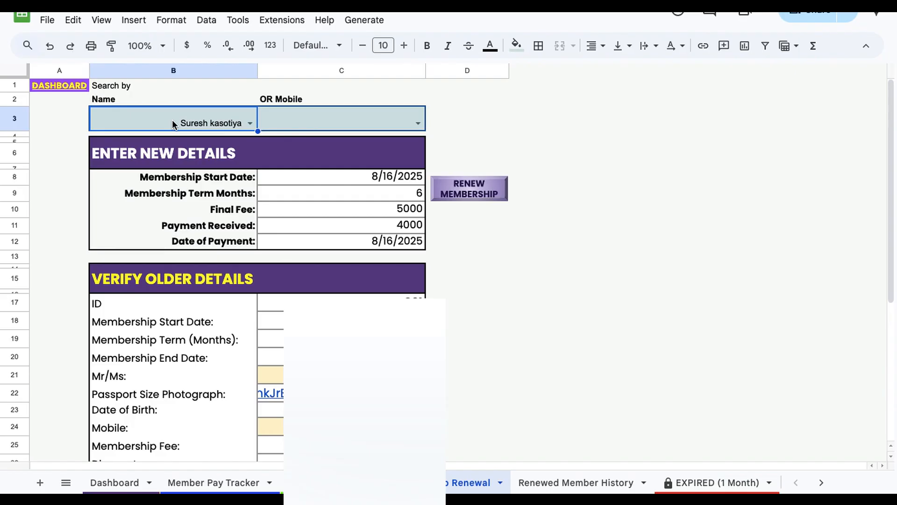
mouse_move(62, 88)
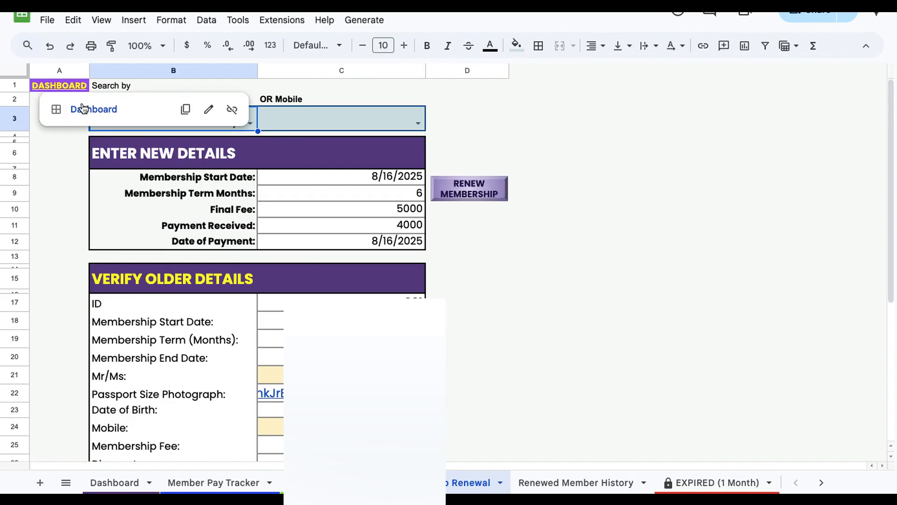
click(83, 108)
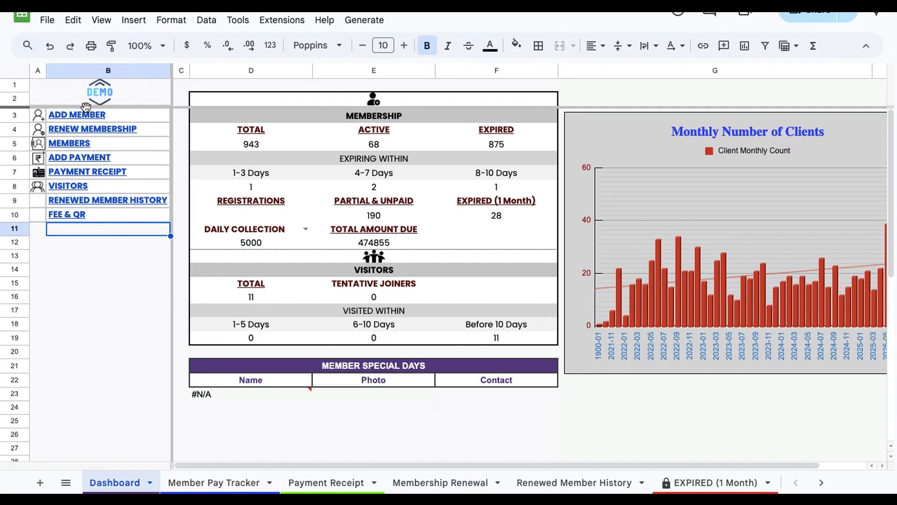
click(213, 482)
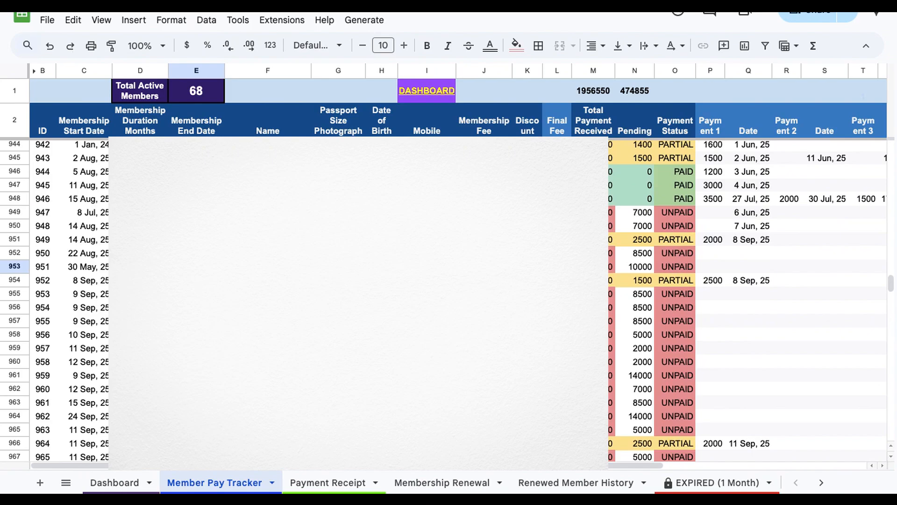
scroll(444, 299, up, 2)
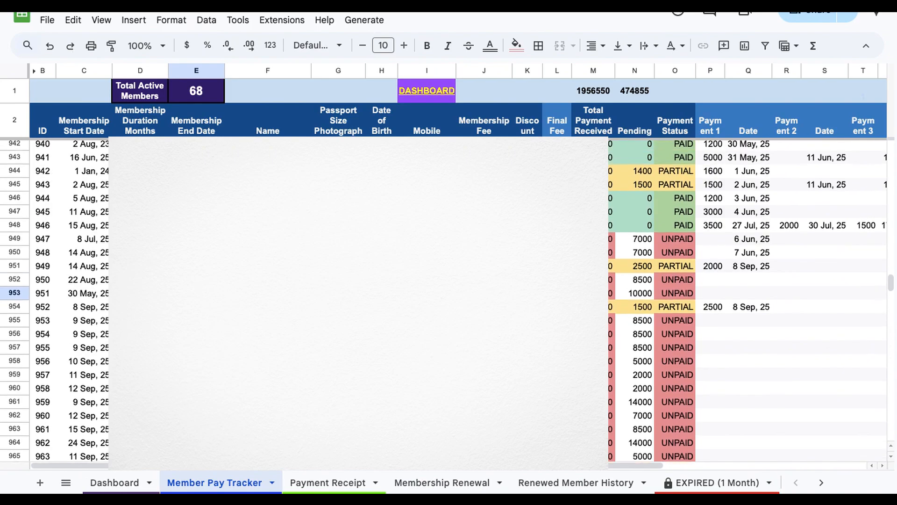
Step: Go back to the Dashboard and open the Membership Renewal sheet
click(196, 227)
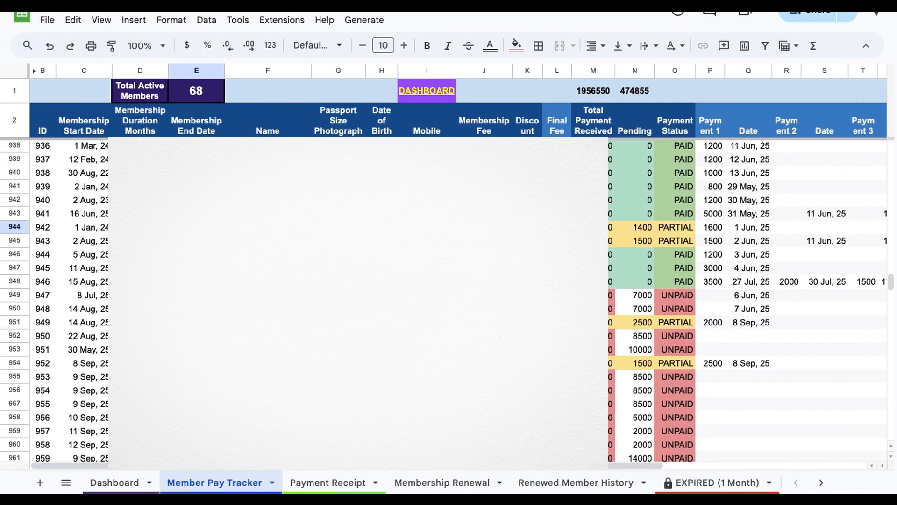
click(268, 228)
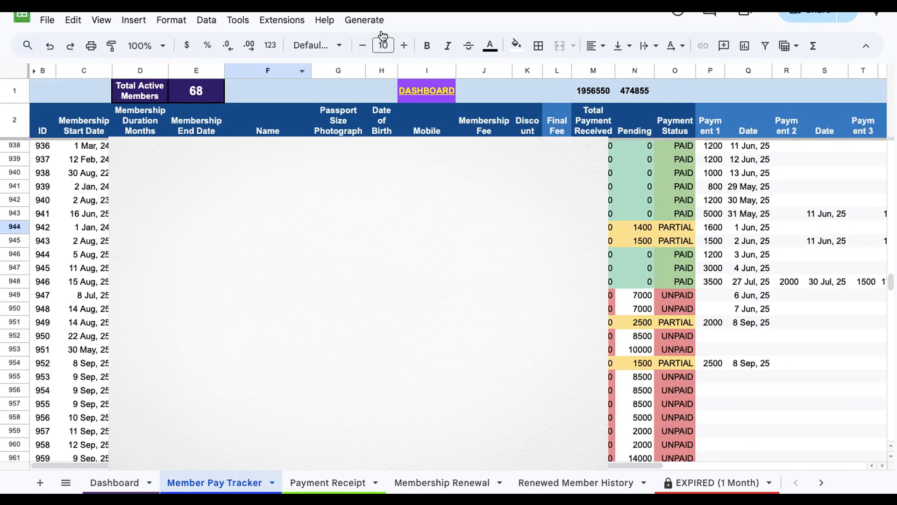
mouse_move(444, 99)
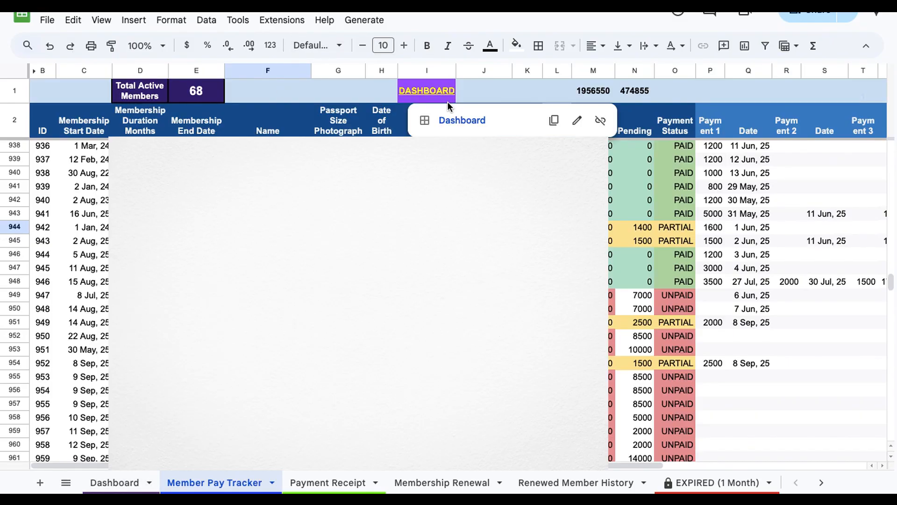
click(459, 120)
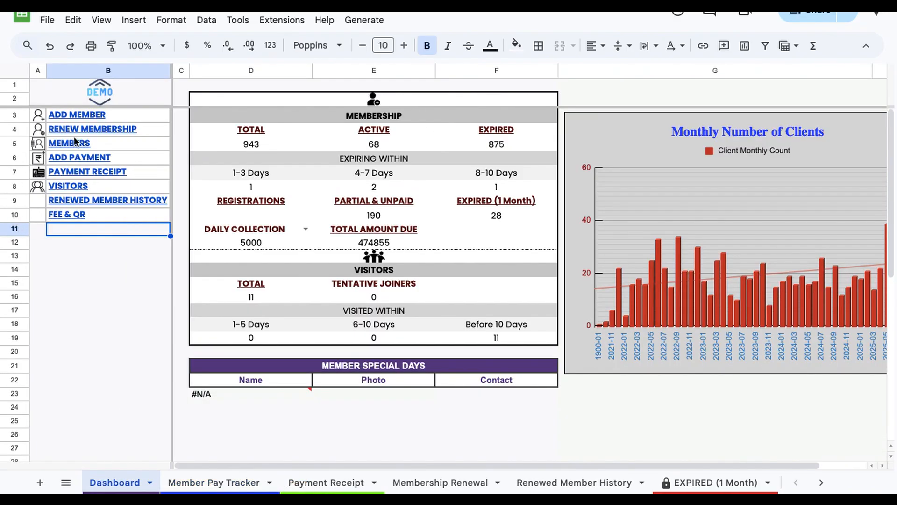
mouse_move(77, 130)
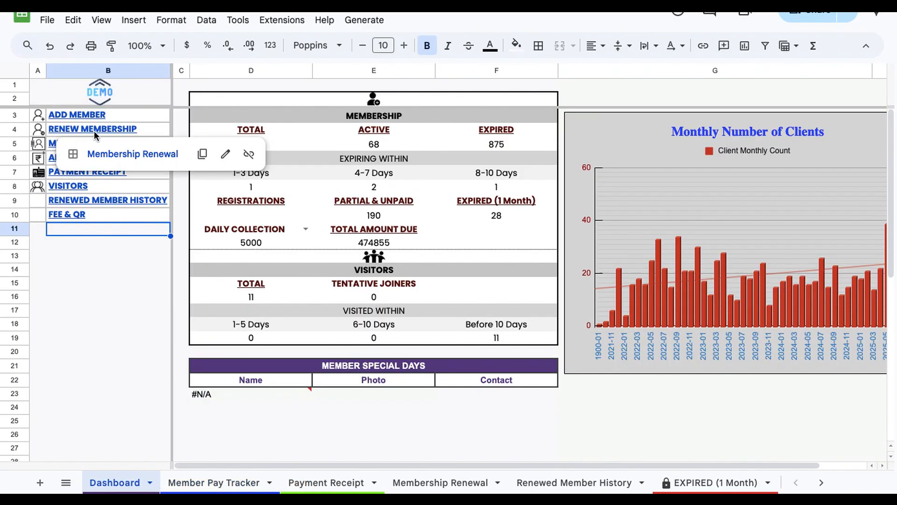
click(128, 154)
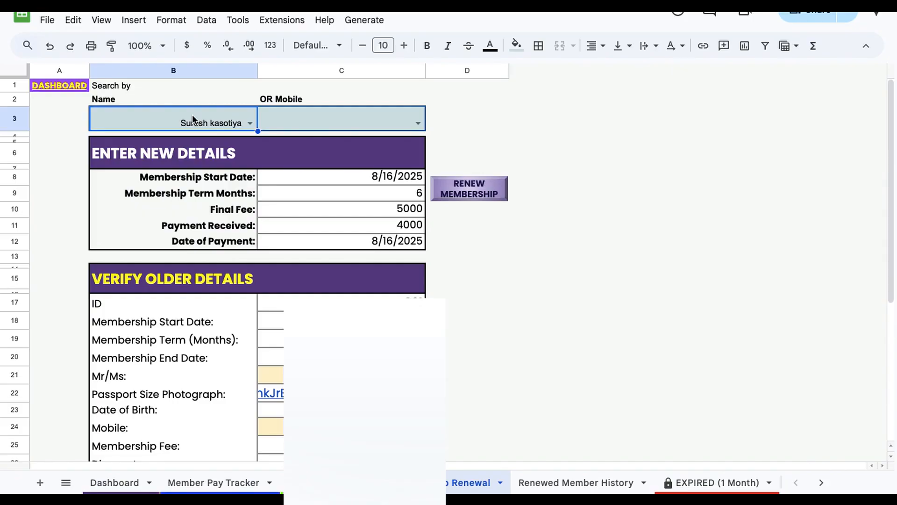
Step: Search for and select the member to renew by name, and set the new membership start date to 9/11/2025
text(yuvraj)
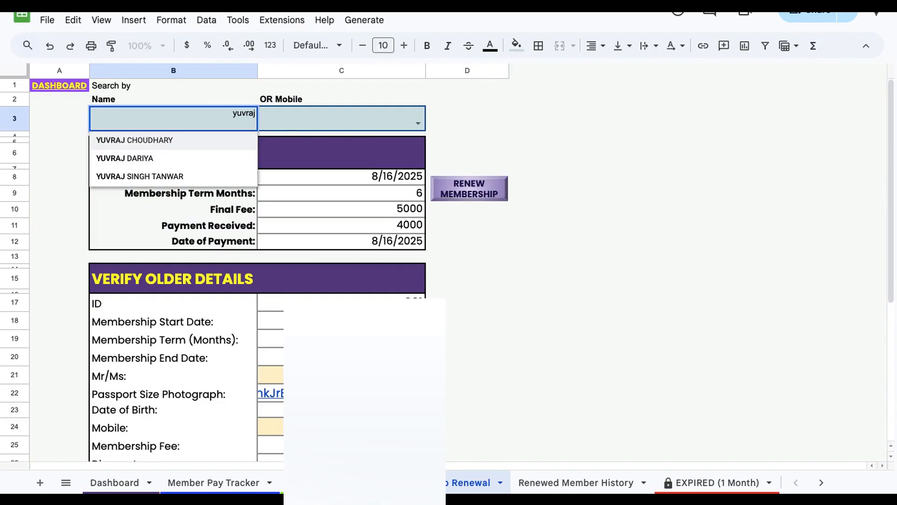
click(180, 177)
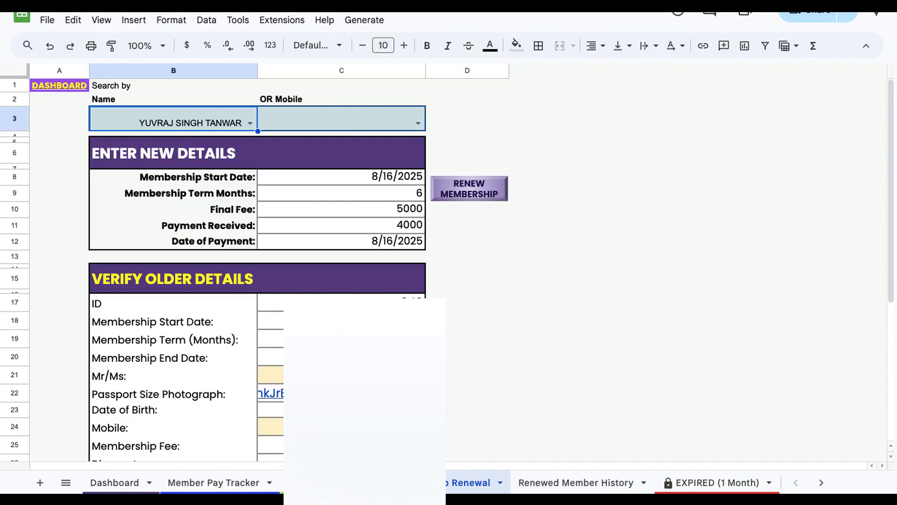
click(360, 178)
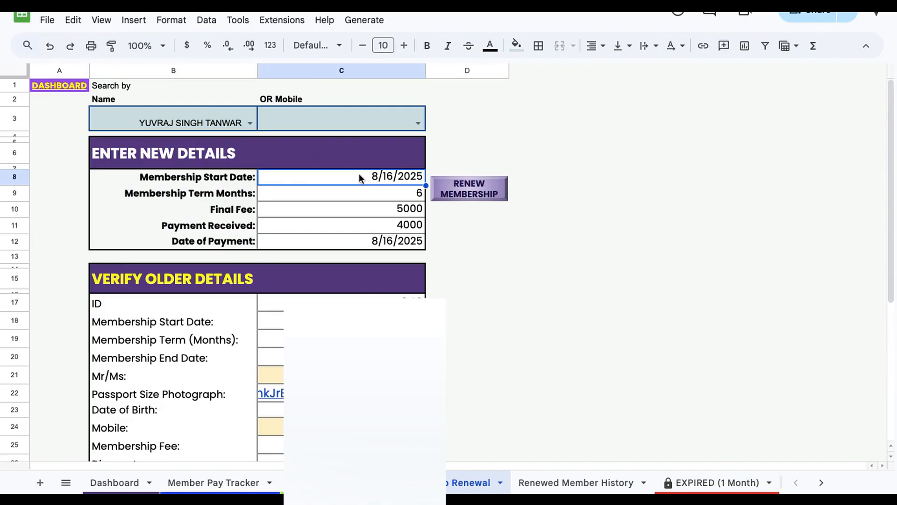
double_click(359, 177)
key(ctrl+a)
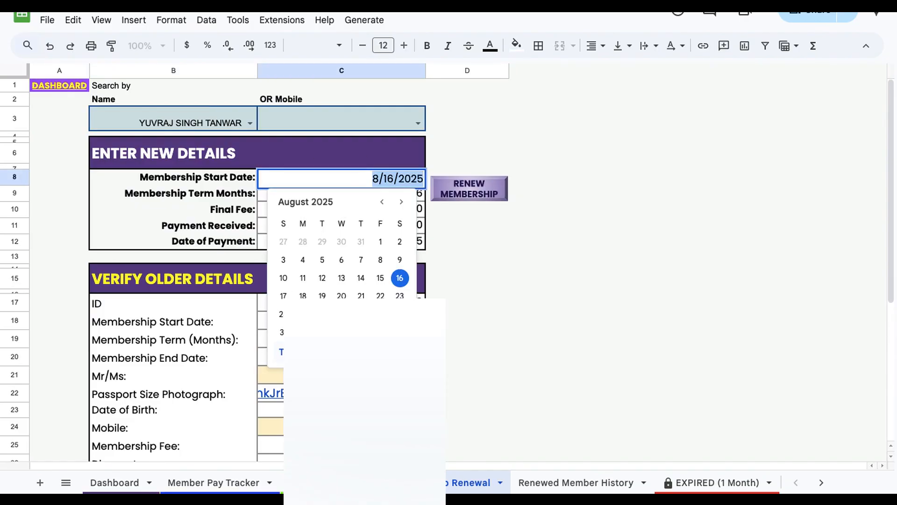
text(9/11/2025)
key(Return)
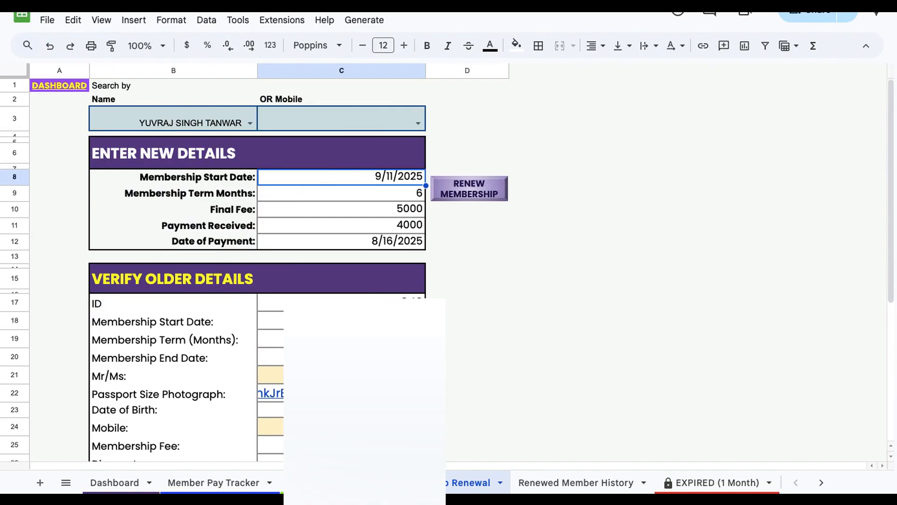
Step: Set the renewal's membership term to 3 months and the final fee to 4500
click(404, 192)
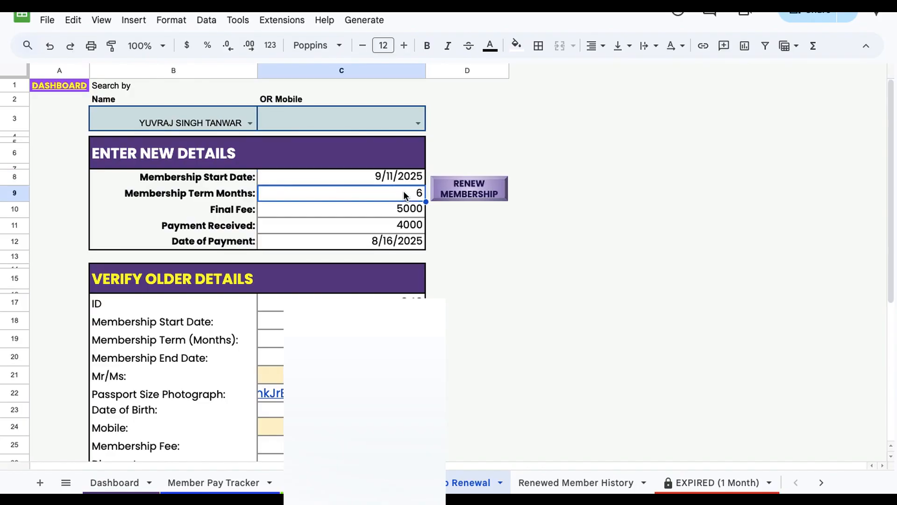
text(3)
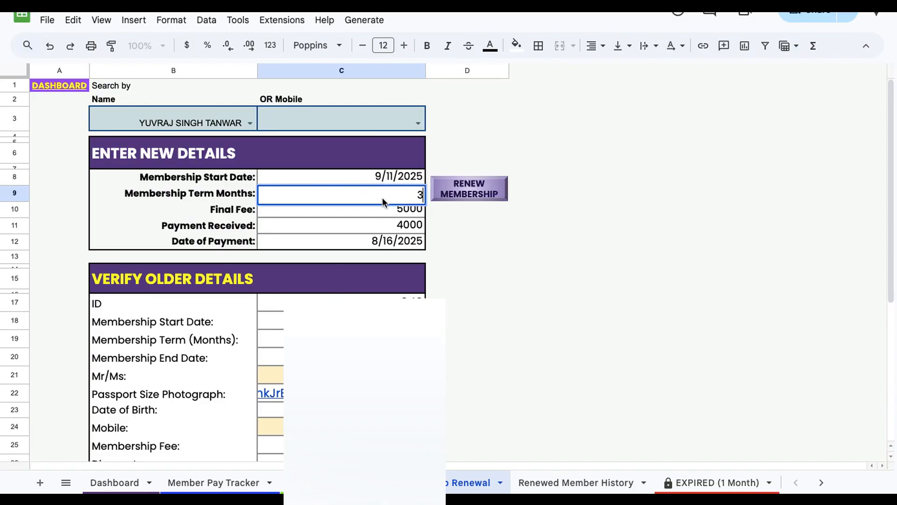
key(Return)
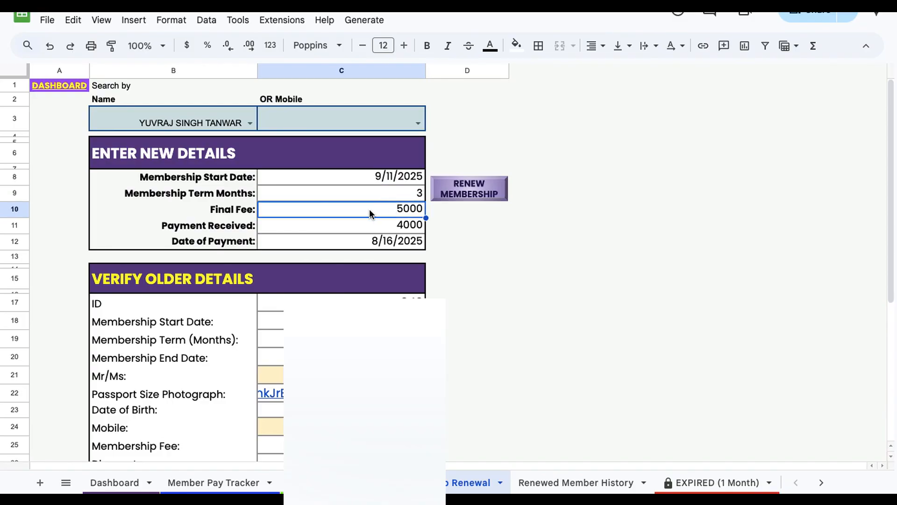
text(4500)
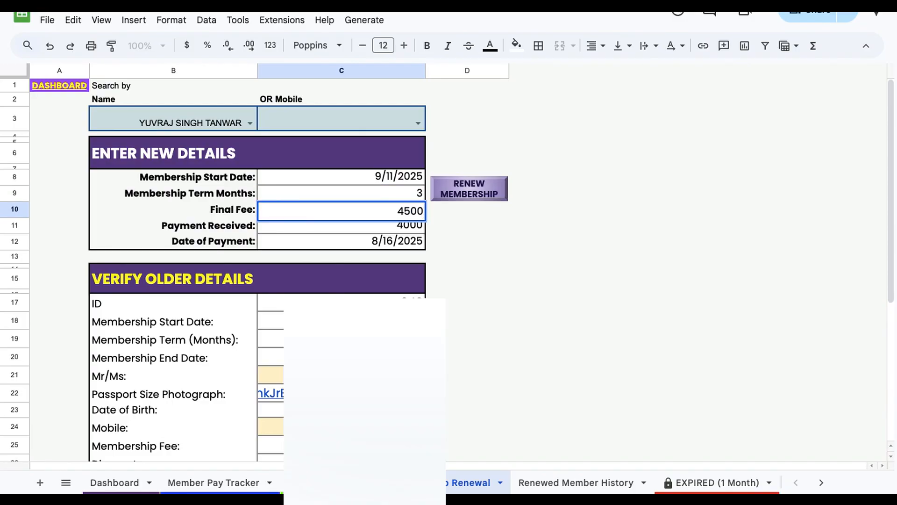
key(Return)
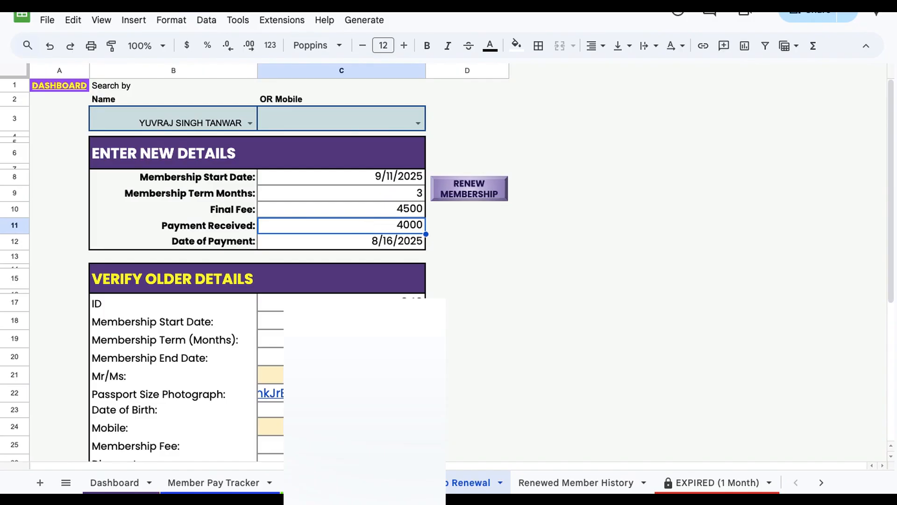
Step: Enter a payment received of 2500, check the date of payment, and submit the renewal with Renew Membership
text(2500)
key(Return)
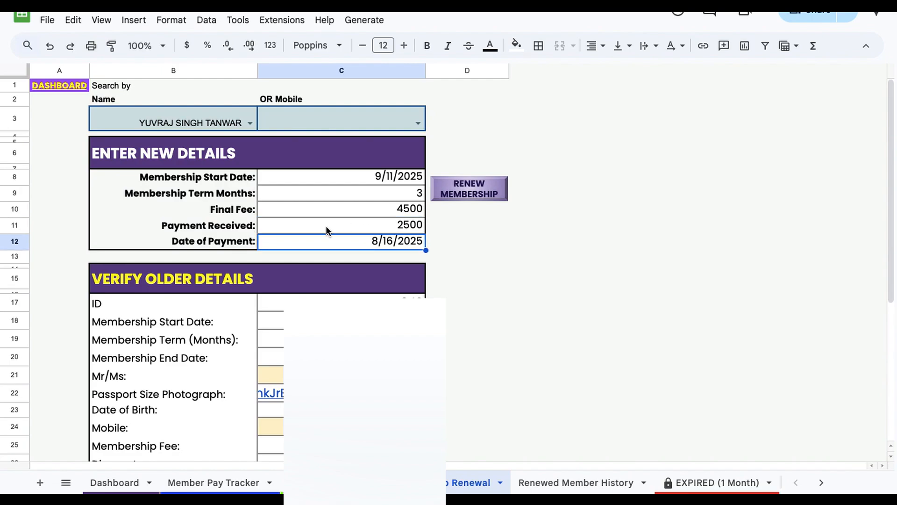
double_click(367, 242)
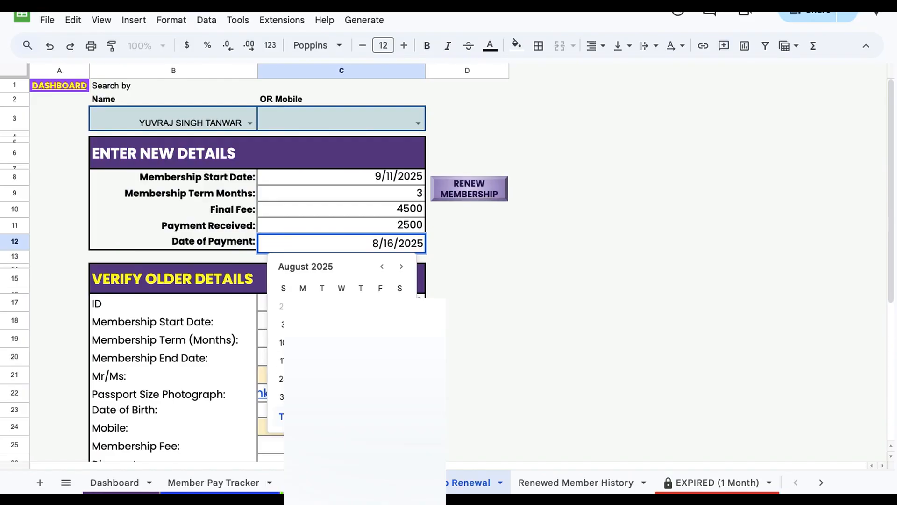
key(Escape)
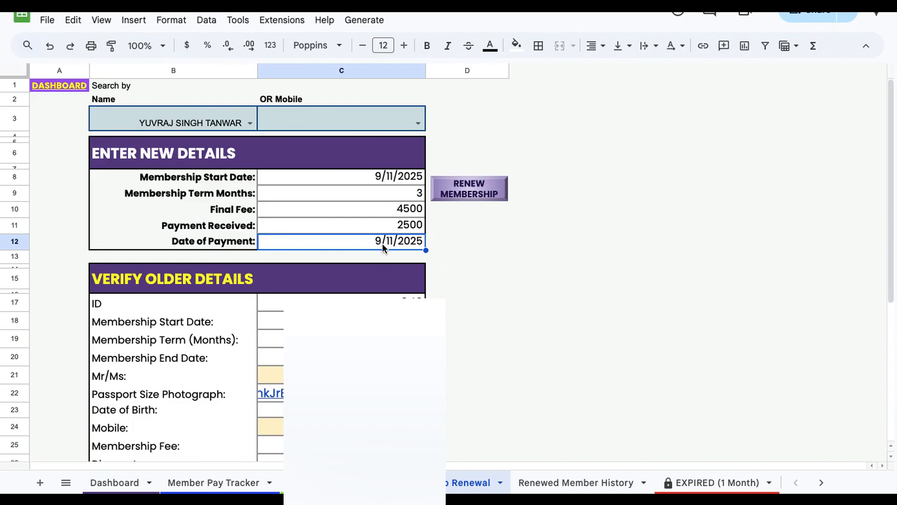
click(453, 194)
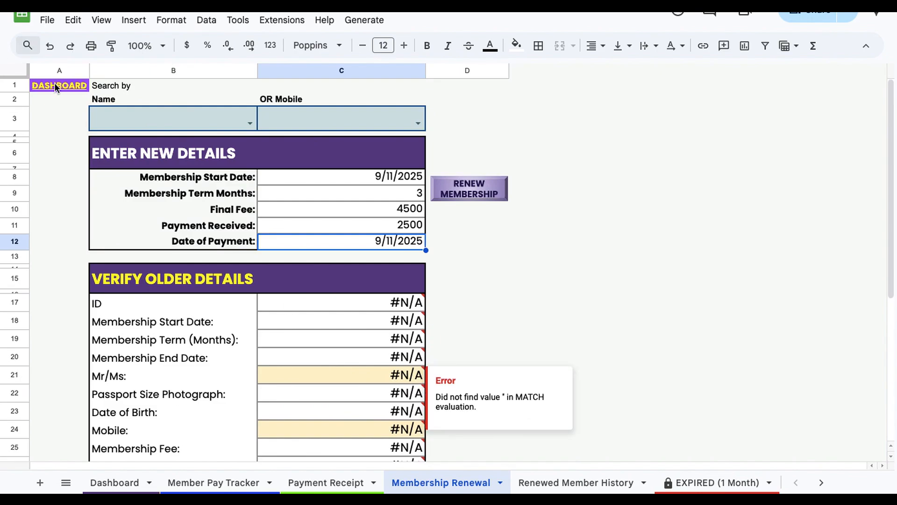
Step: Return to the Dashboard and open the Member Pay Tracker through the Add Payment link
mouse_move(55, 84)
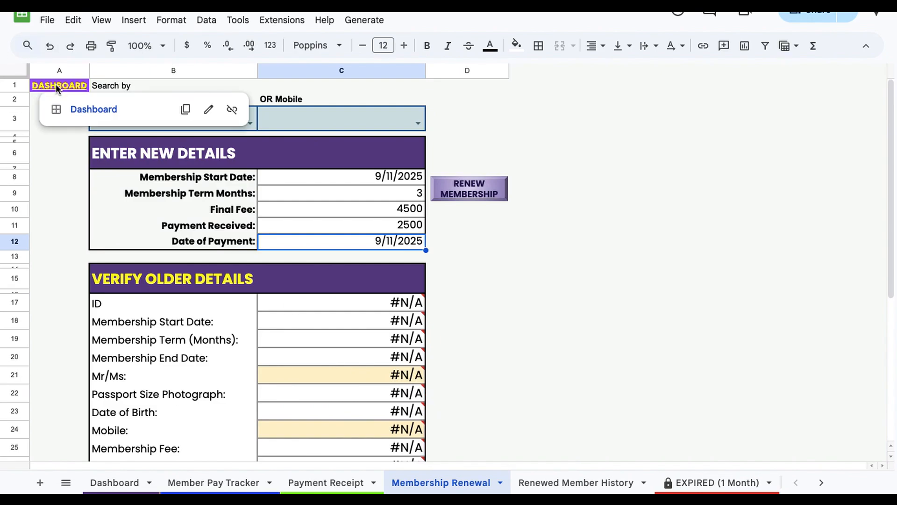
click(85, 110)
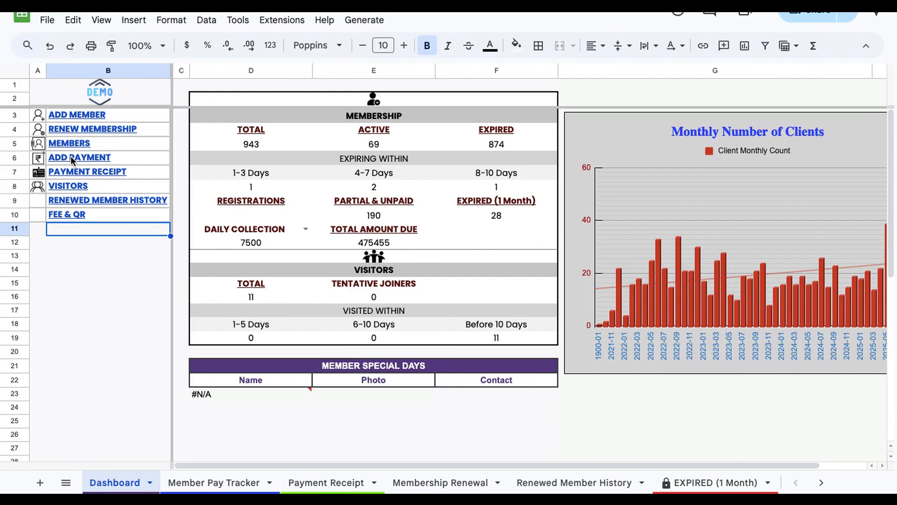
mouse_move(71, 156)
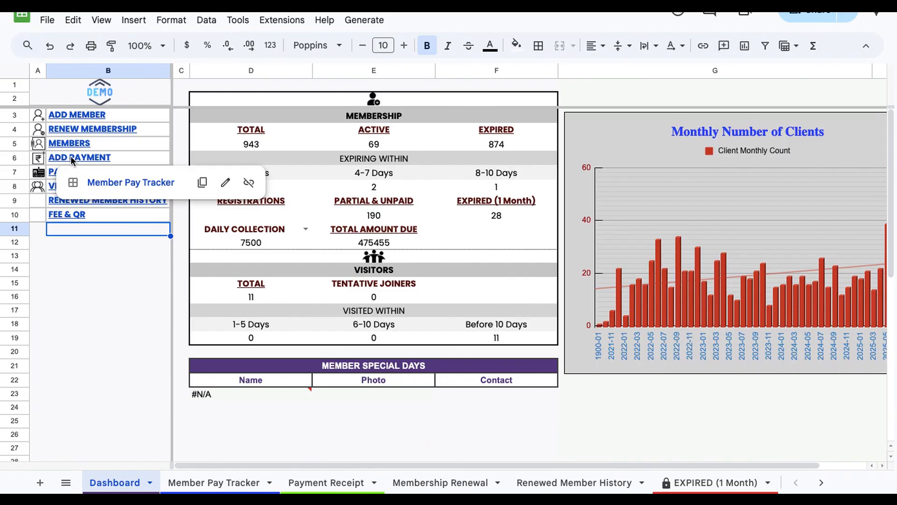
click(130, 181)
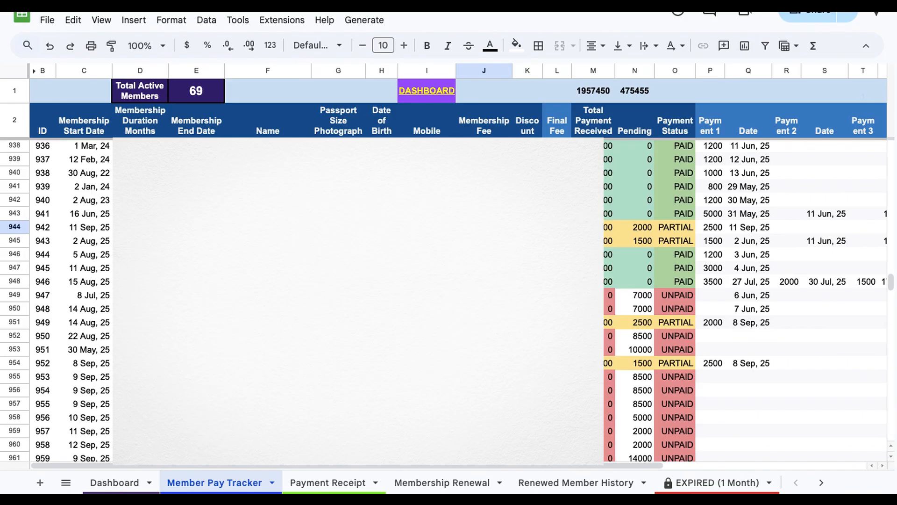
Step: Examine the renewed member's row, including payment, date and receipt columns
key(Right)
key(Right)
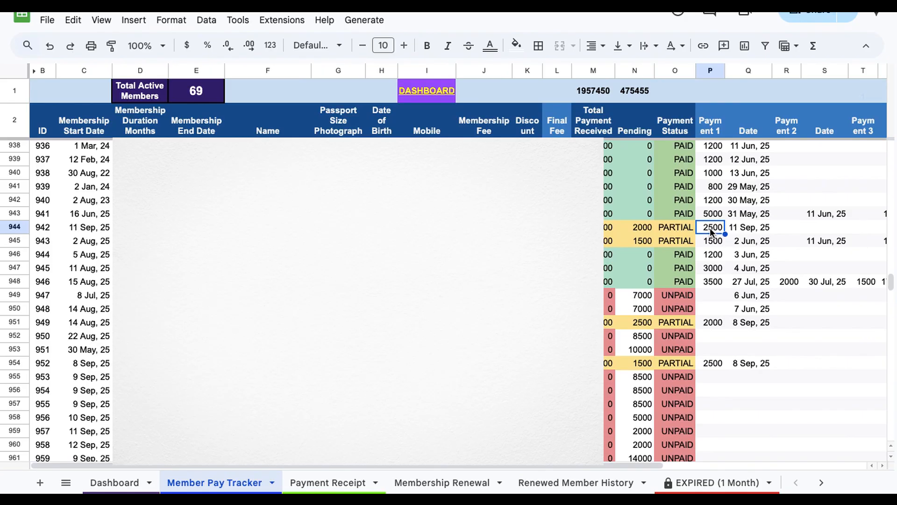
click(739, 230)
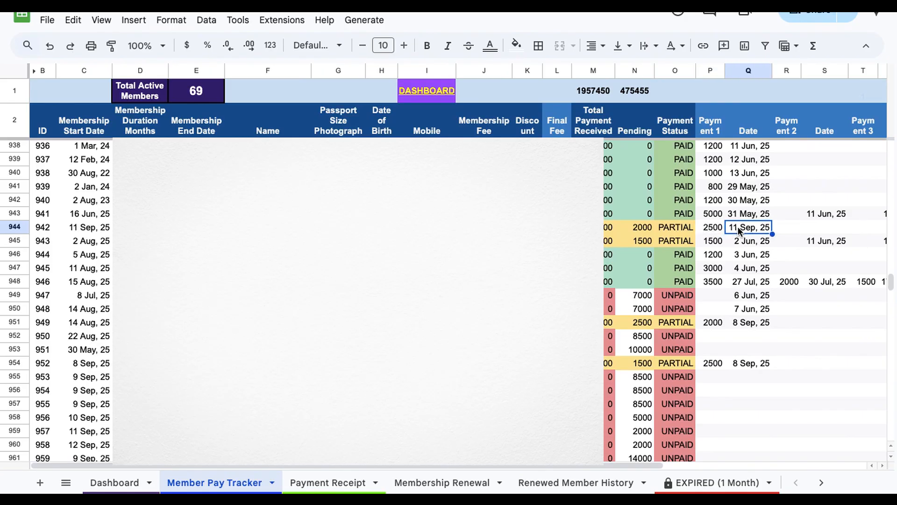
scroll(739, 229, right, 5)
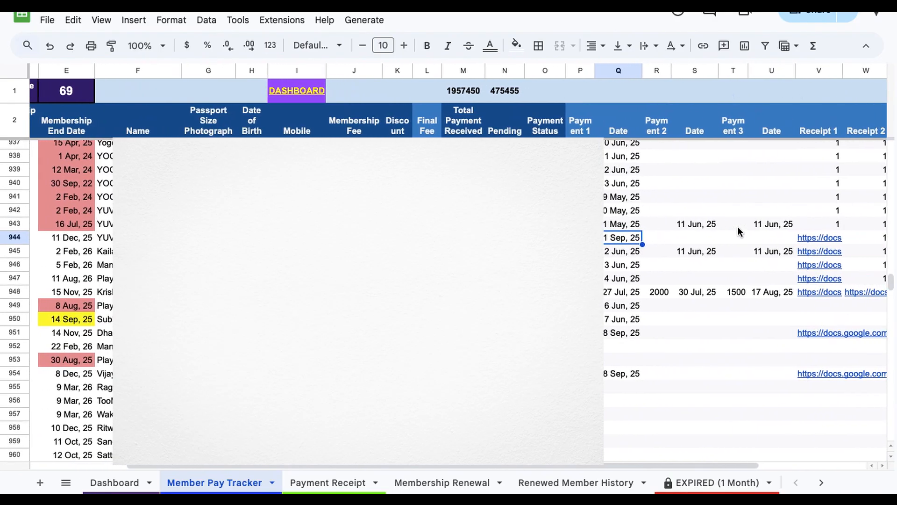
click(747, 239)
scroll(638, 332, left, 3)
scroll(638, 332, up, 1)
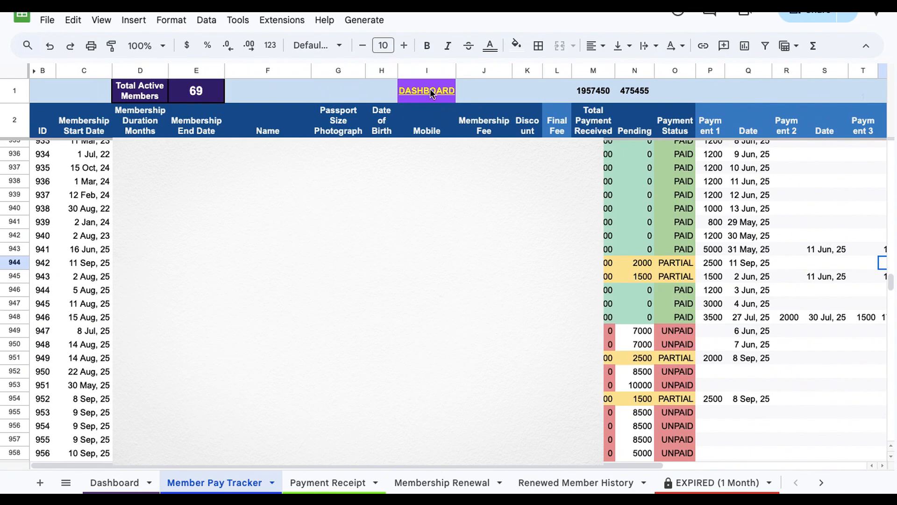
Step: Return to the Dashboard and review the membership and collection statistics
mouse_move(430, 94)
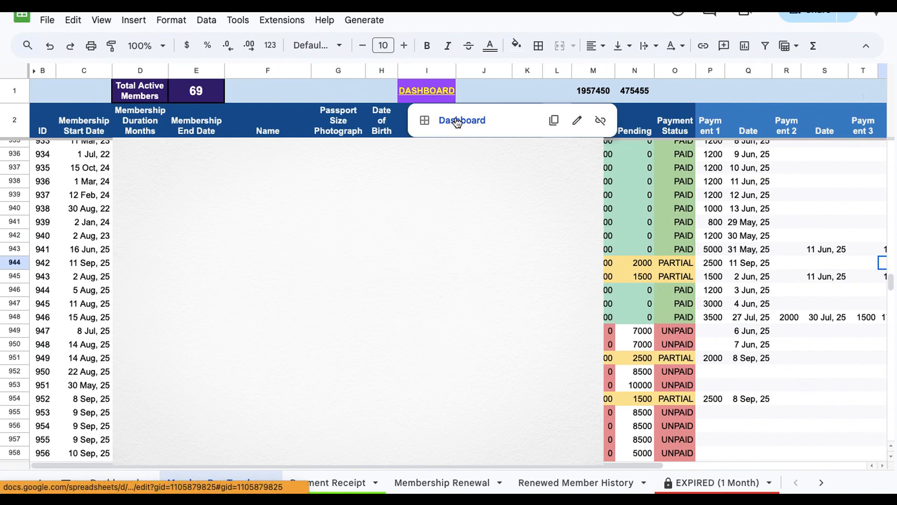
click(457, 121)
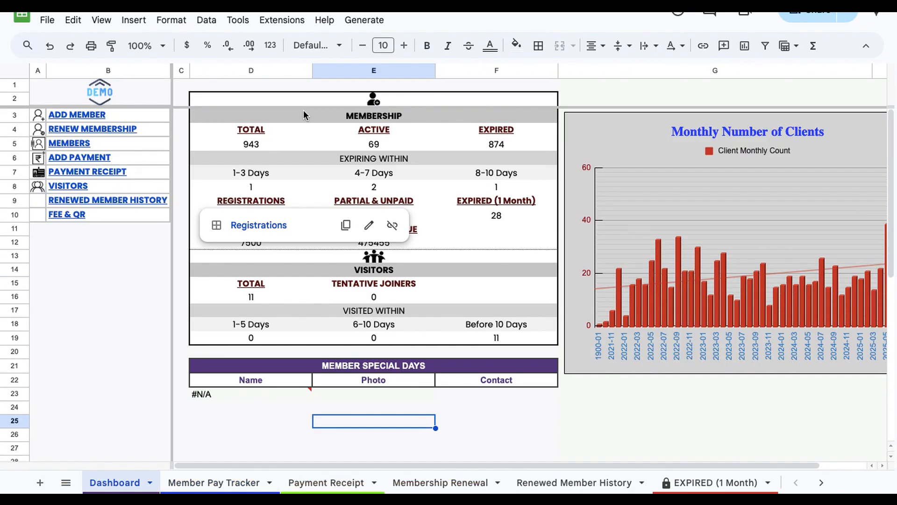
click(303, 110)
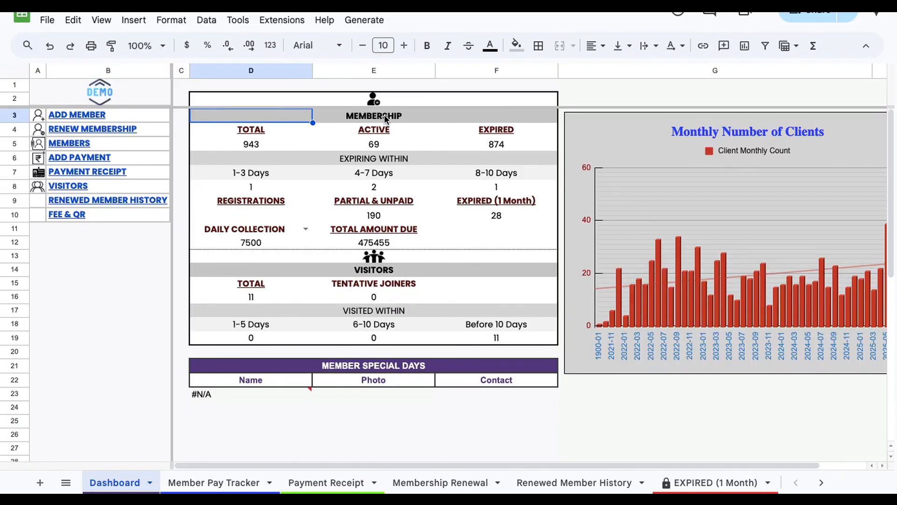
click(342, 272)
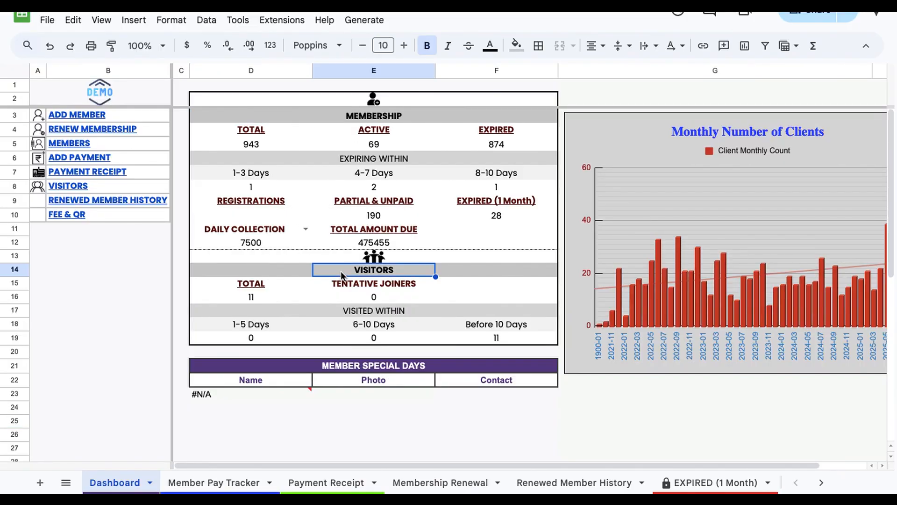
click(330, 115)
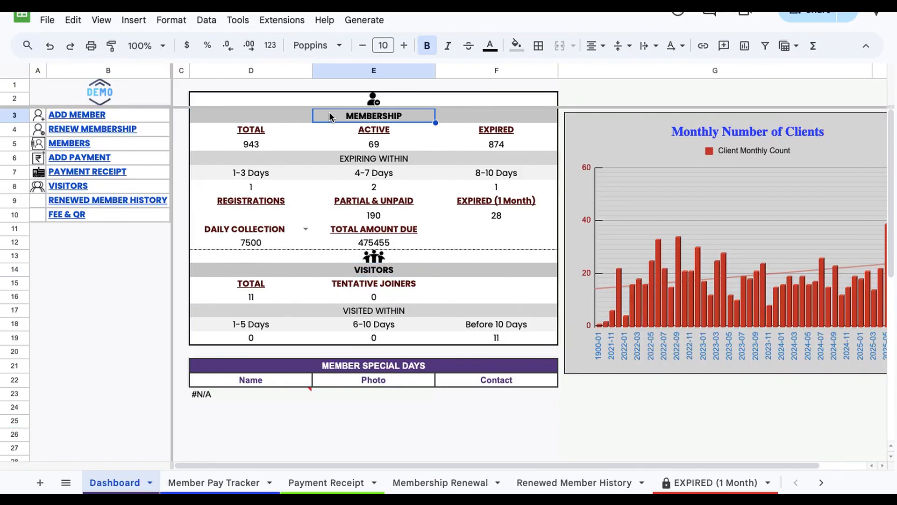
click(218, 143)
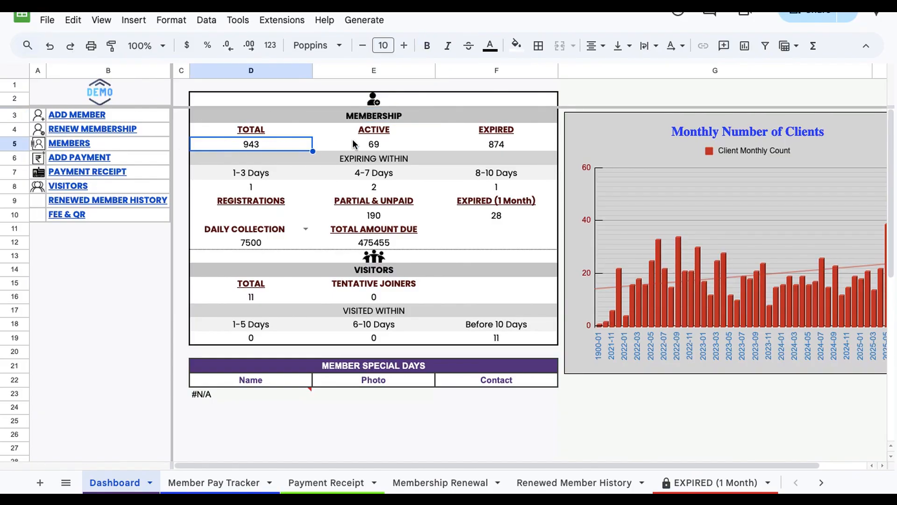
click(354, 144)
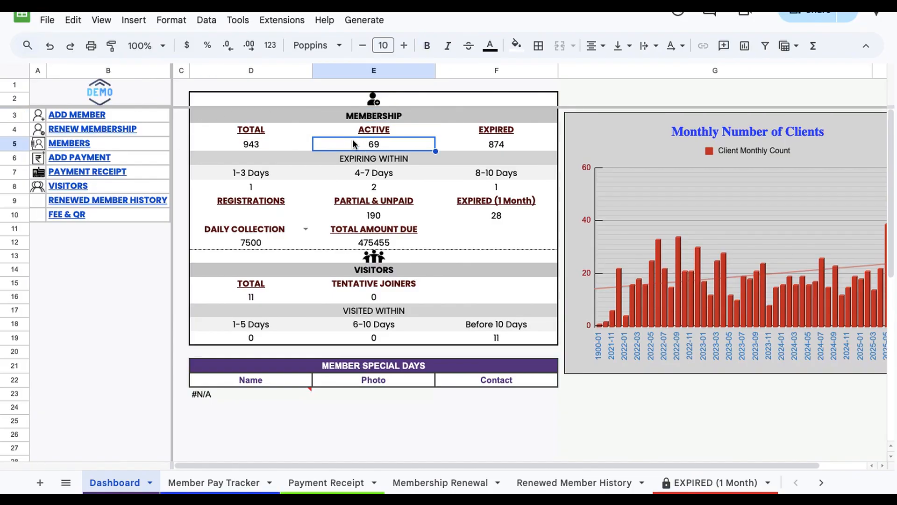
Step: Open the Registrations sheet through the Dashboard's Registrations link and scroll through the registered member records
click(487, 146)
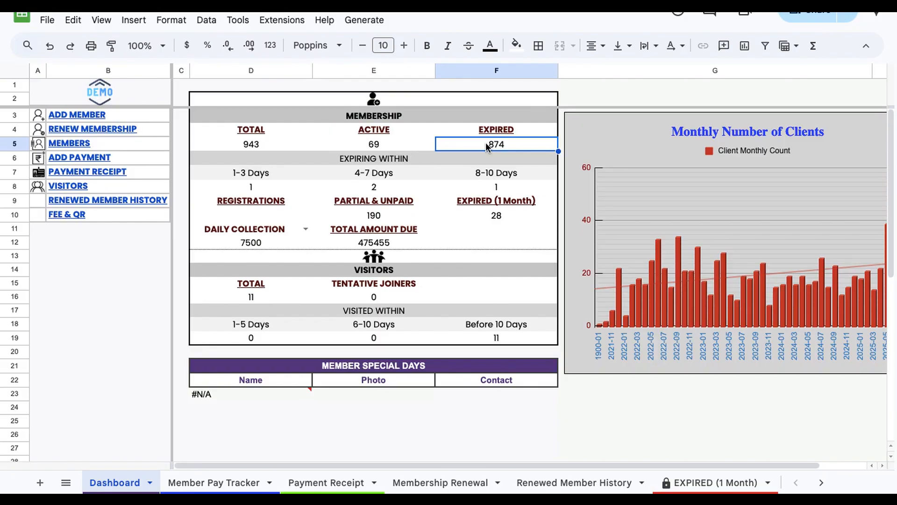
click(310, 157)
click(359, 161)
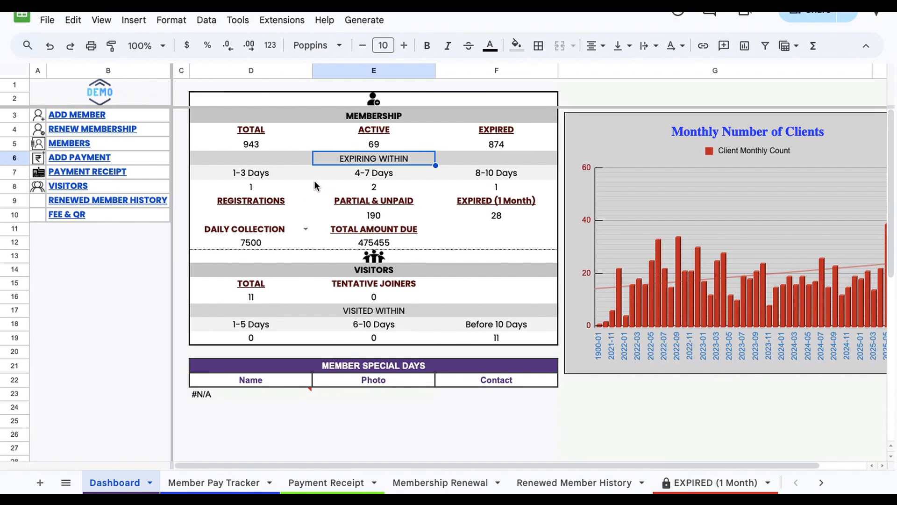
mouse_move(243, 126)
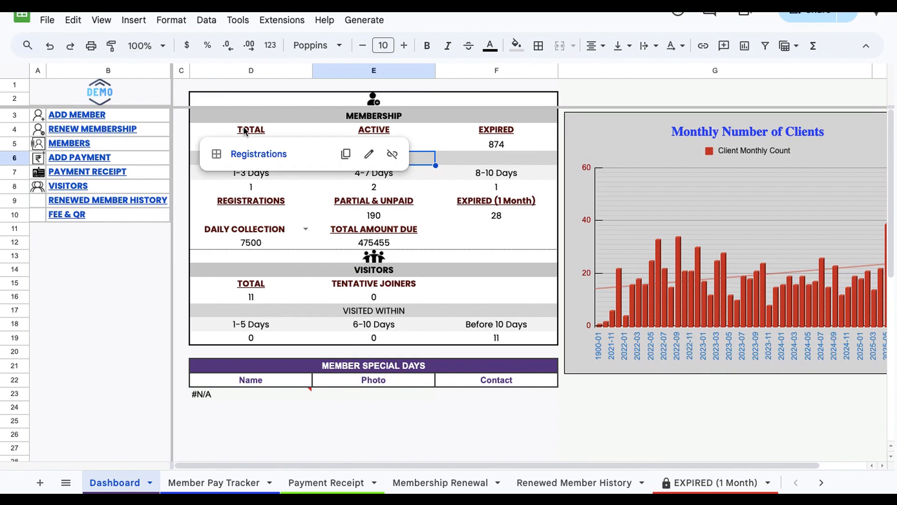
click(262, 153)
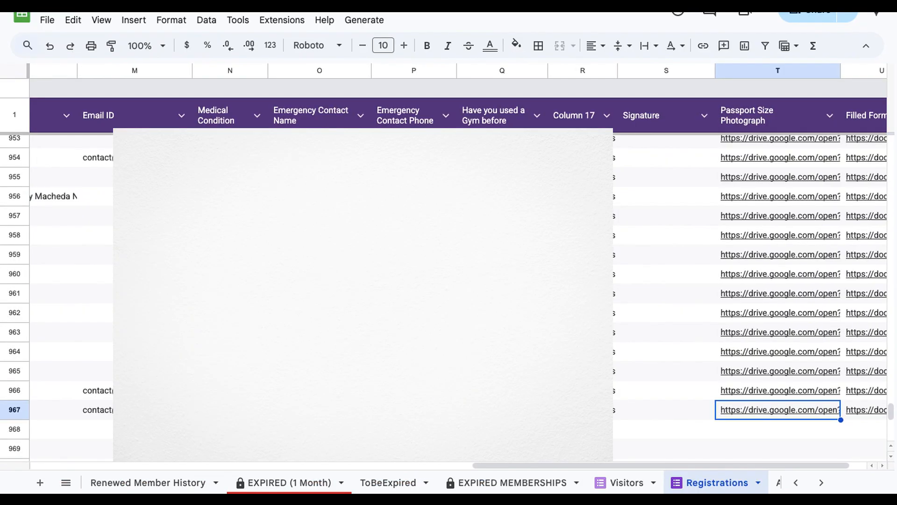
scroll(448, 281, left, 10)
scroll(448, 280, up, 5)
scroll(449, 281, up, 3)
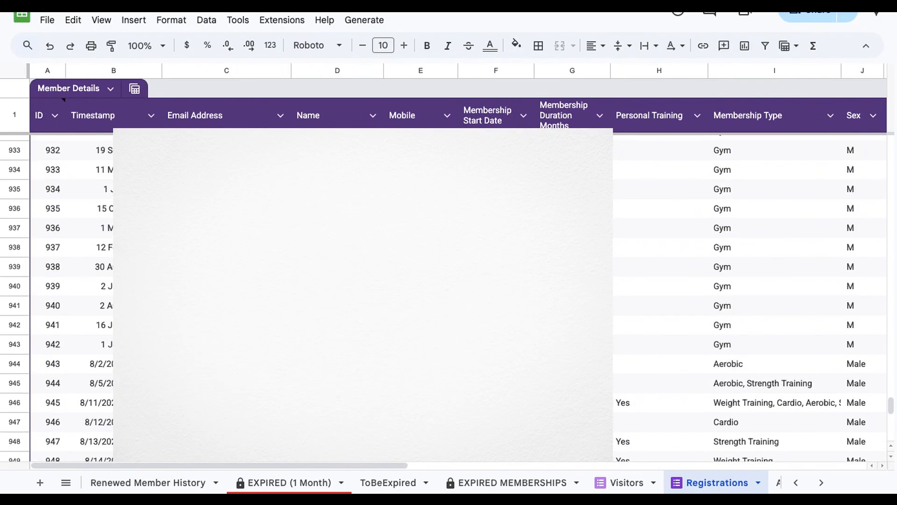
scroll(123, 480, up, 3)
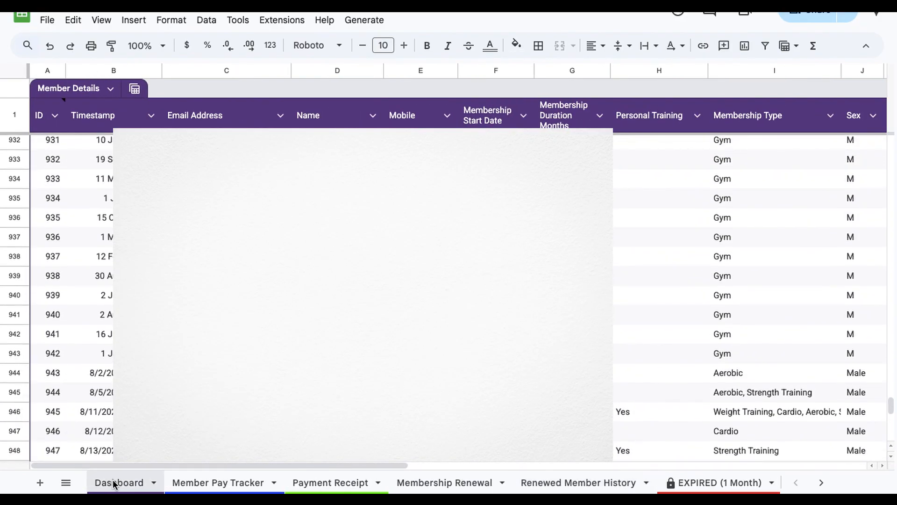
Step: Return to the Dashboard and open the PARTIALLY & UNPAID sheet through its Dashboard link
click(115, 484)
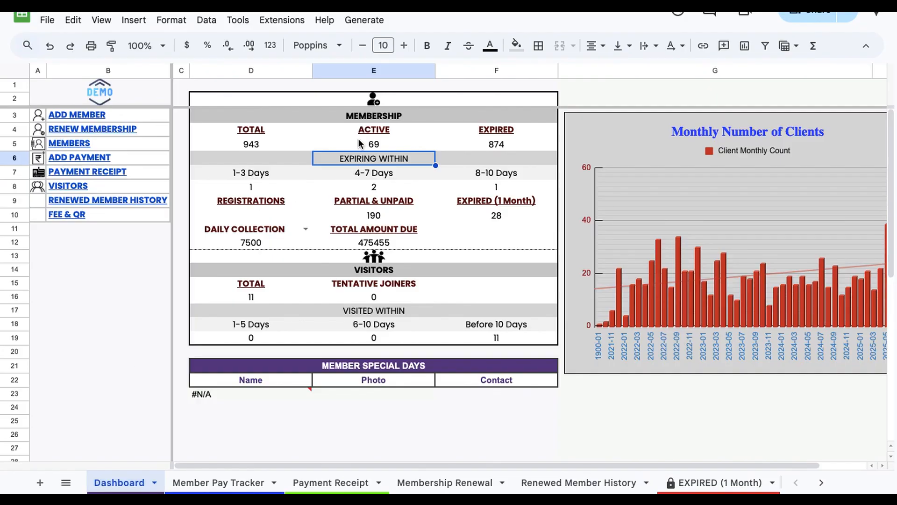
mouse_move(371, 131)
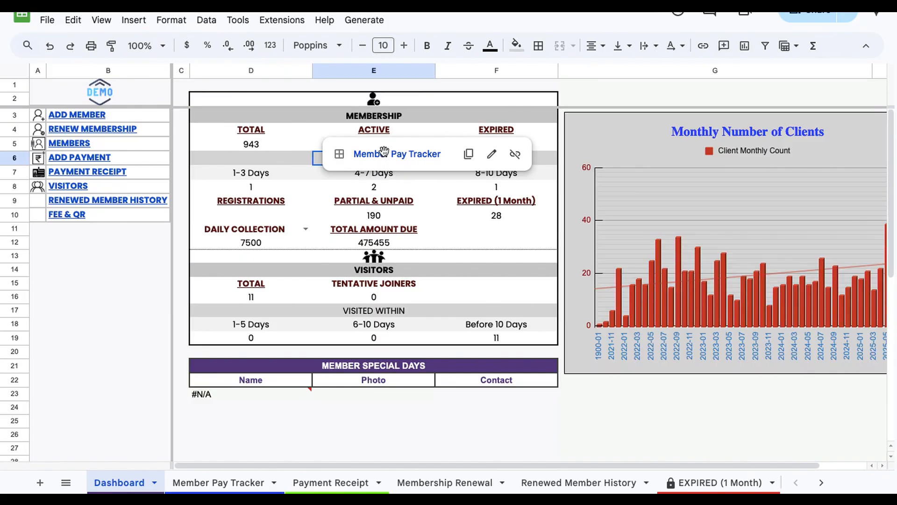
click(445, 121)
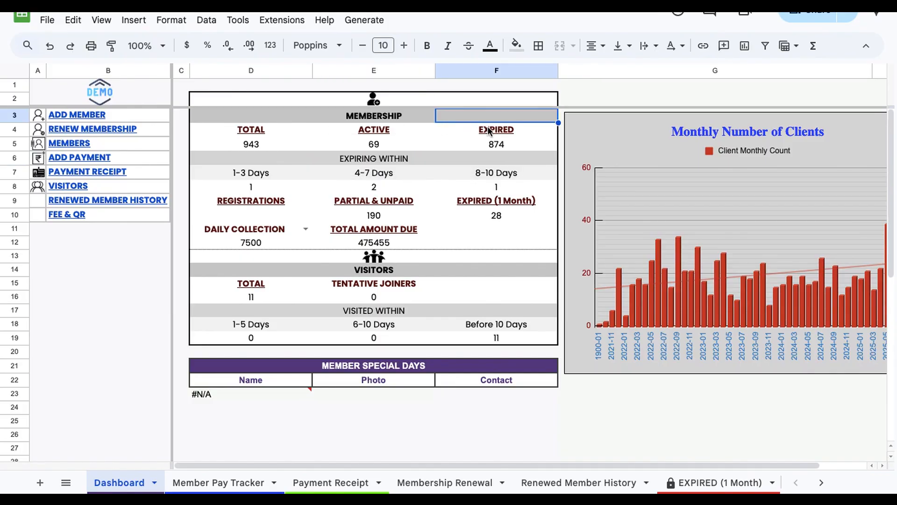
mouse_move(489, 130)
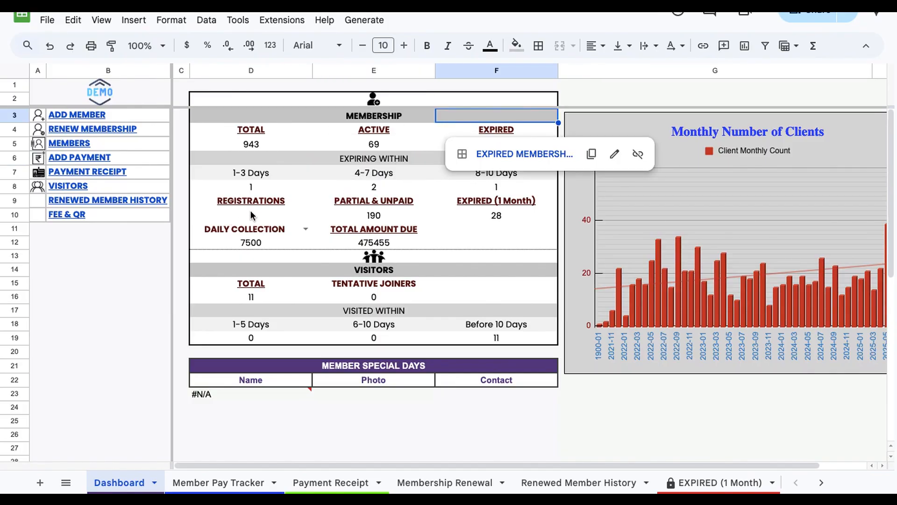
mouse_move(273, 202)
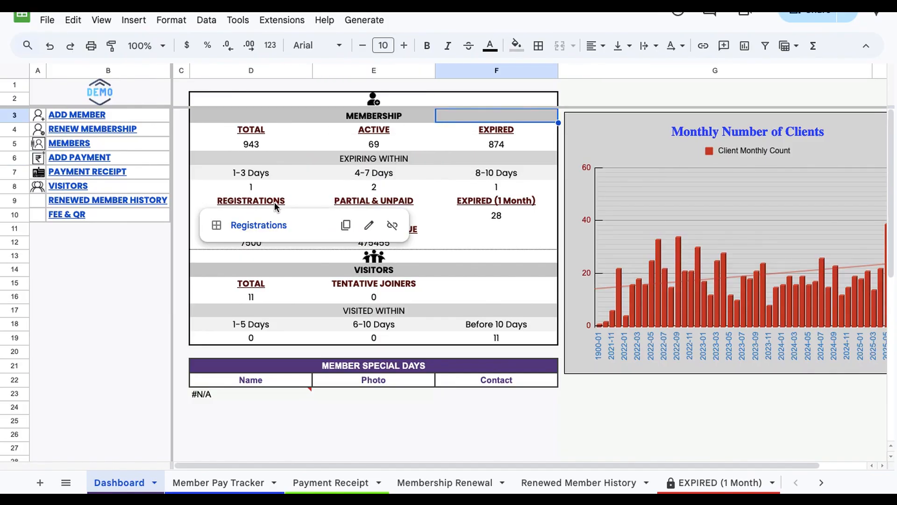
click(317, 202)
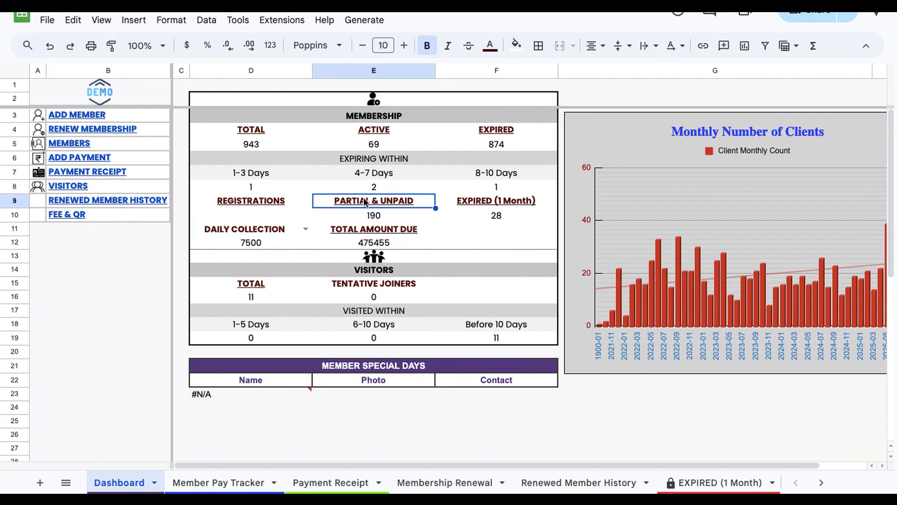
mouse_move(364, 199)
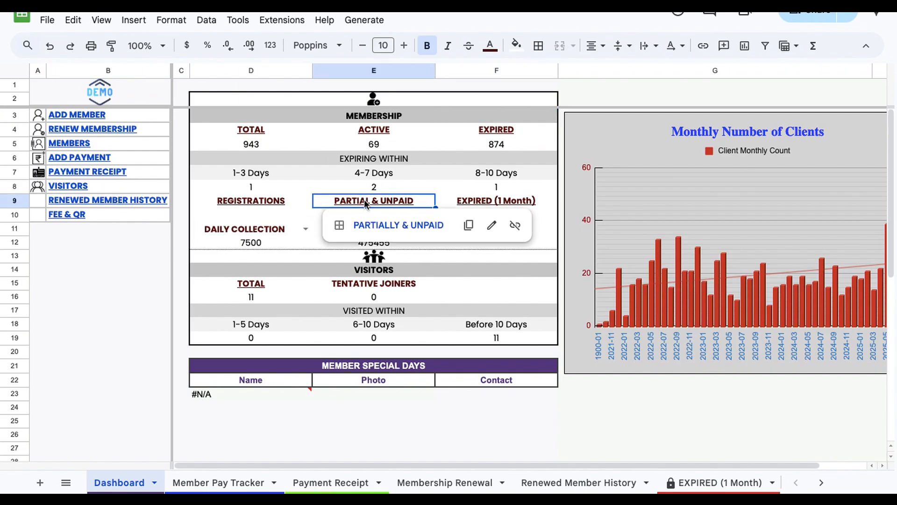
click(382, 224)
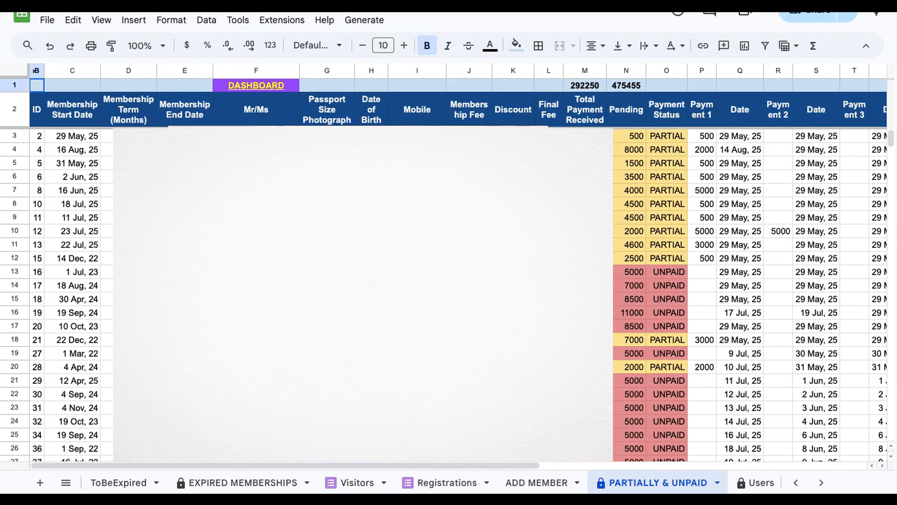
Step: Scroll through the partially paid and unpaid members list, then go back through the Dashboard link
click(417, 326)
scroll(417, 326, down, 11)
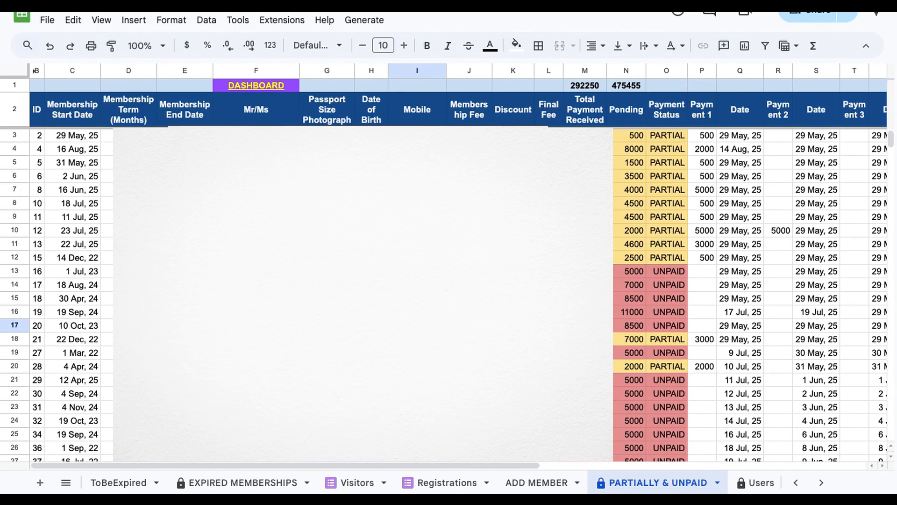
scroll(458, 294, down, 7)
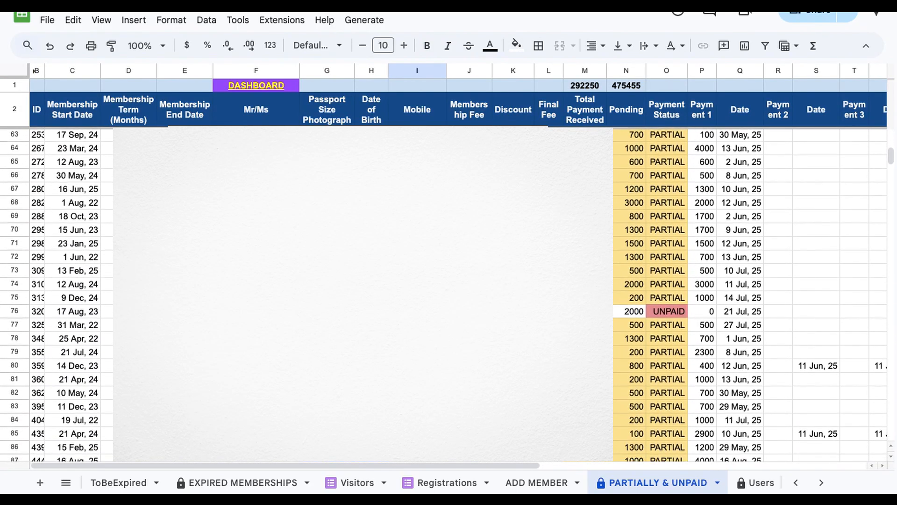
scroll(458, 294, up, 20)
mouse_move(255, 88)
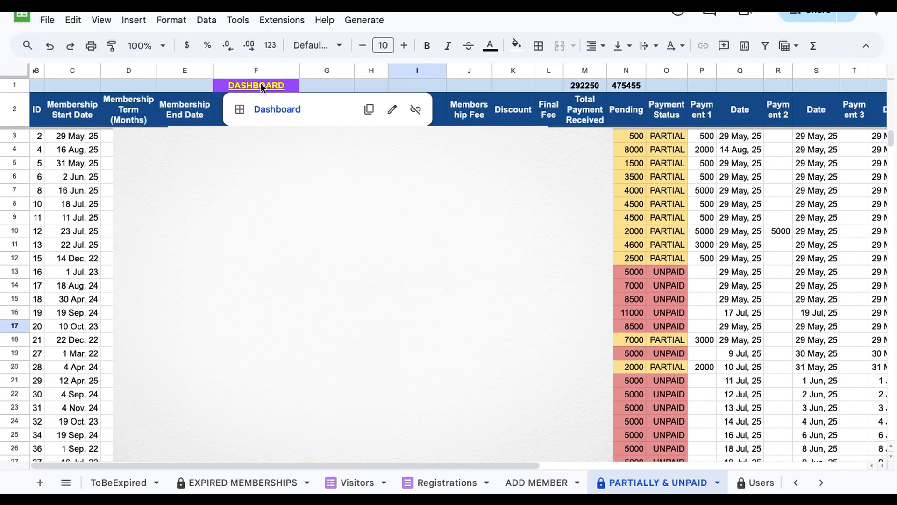
click(277, 108)
Step: Open the EXPIRED (1 Month) sheet from the Dashboard and examine the membership end dates and To Be and Expired column
click(492, 218)
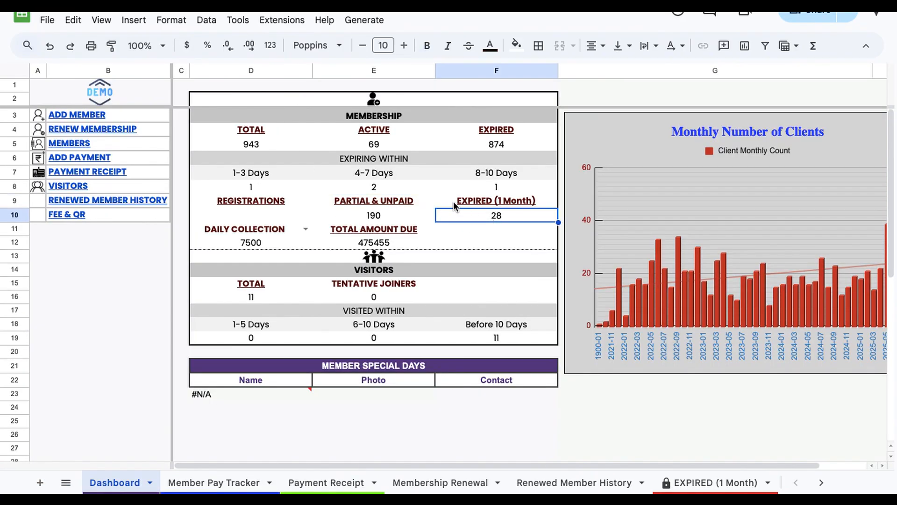
mouse_move(484, 200)
mouse_move(491, 215)
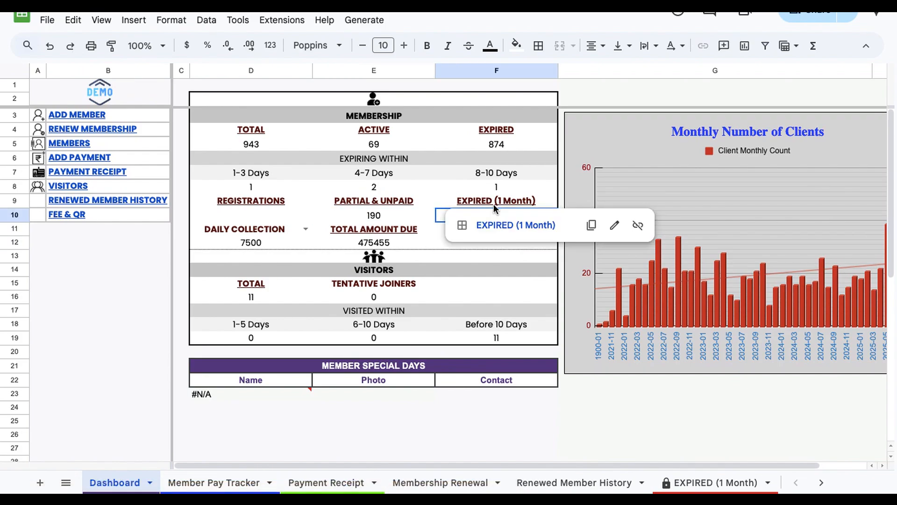
click(512, 229)
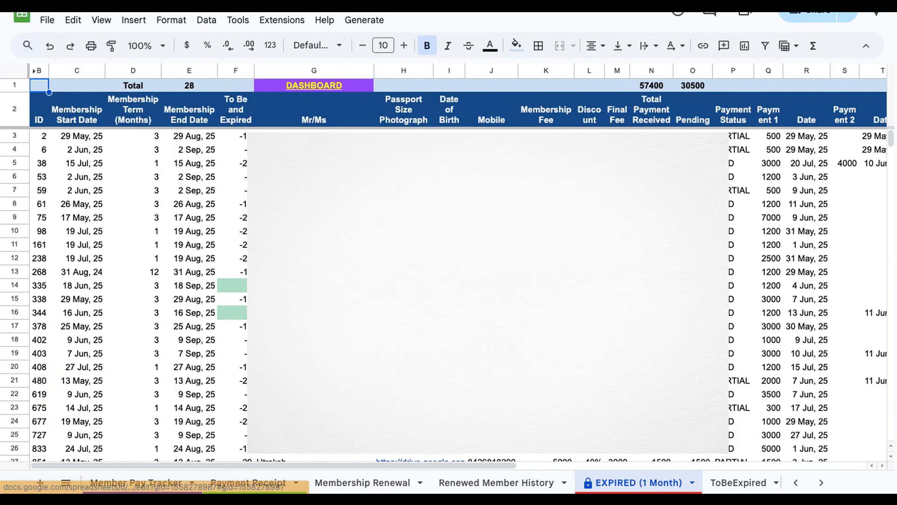
click(244, 334)
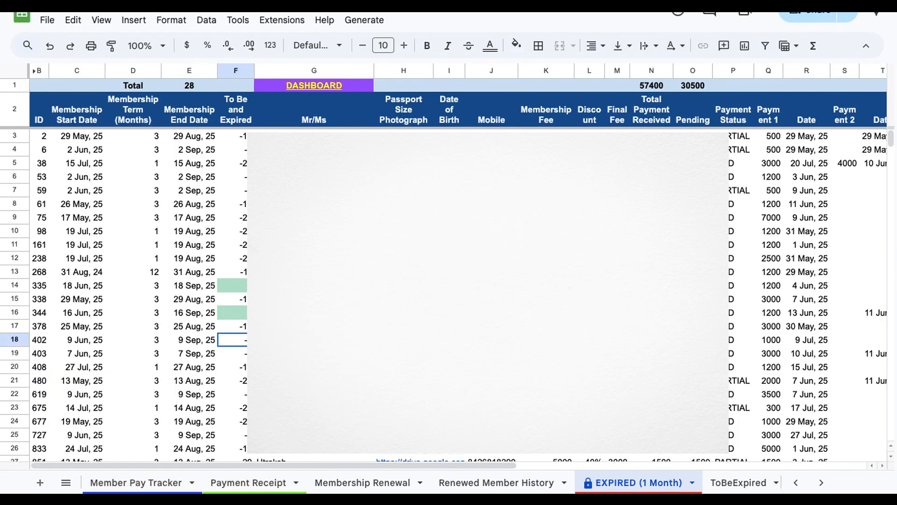
click(241, 289)
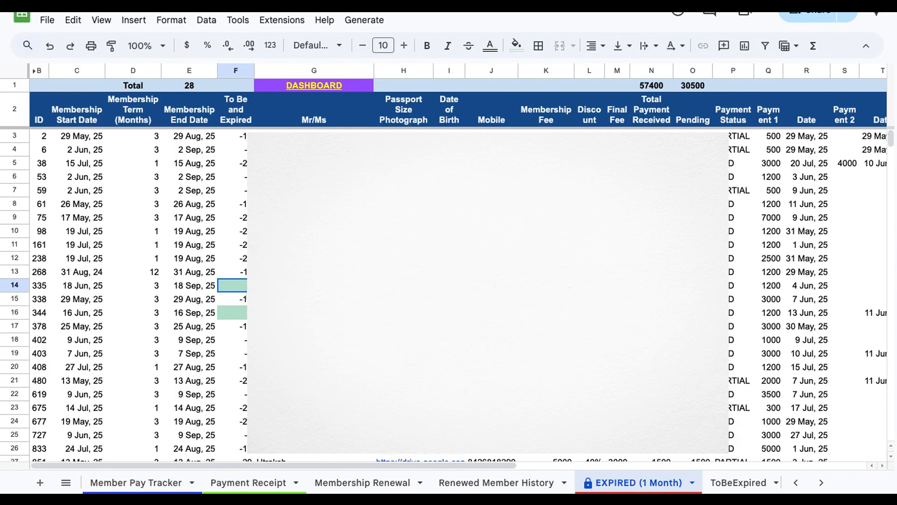
scroll(241, 290, right, 1)
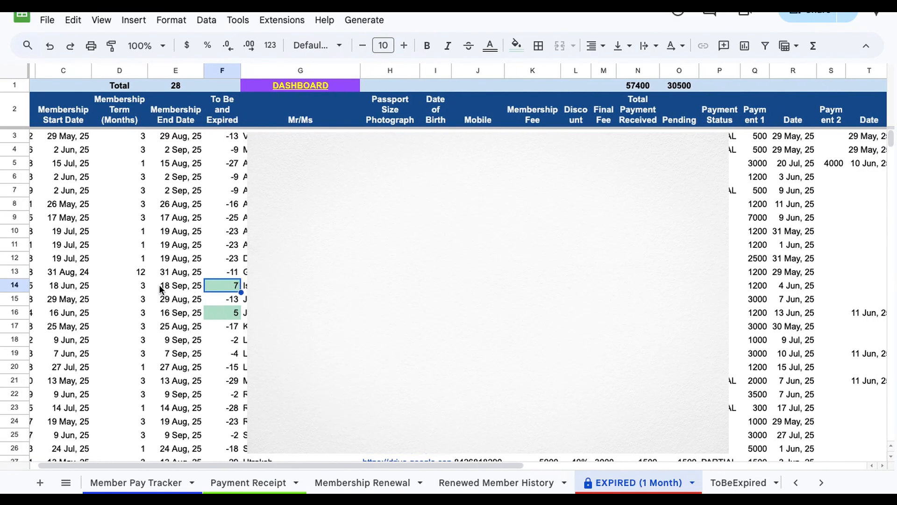
scroll(163, 290, left, 1)
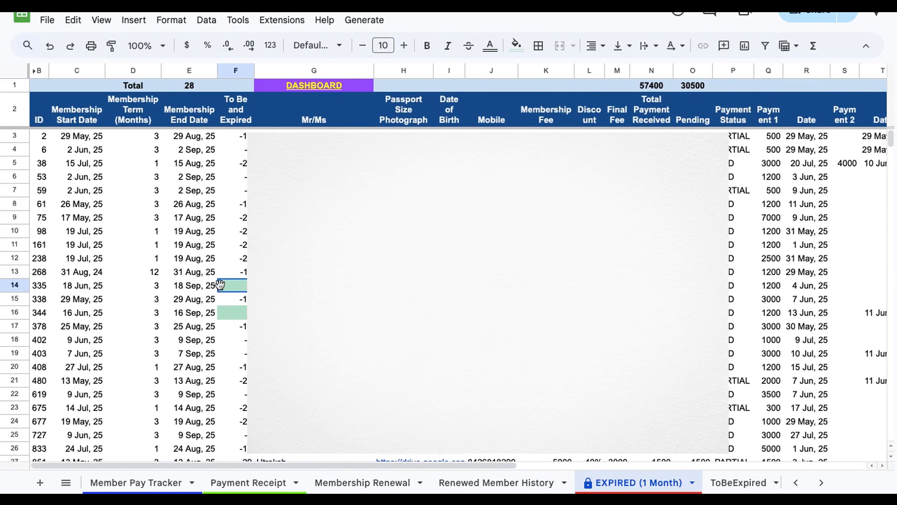
click(192, 287)
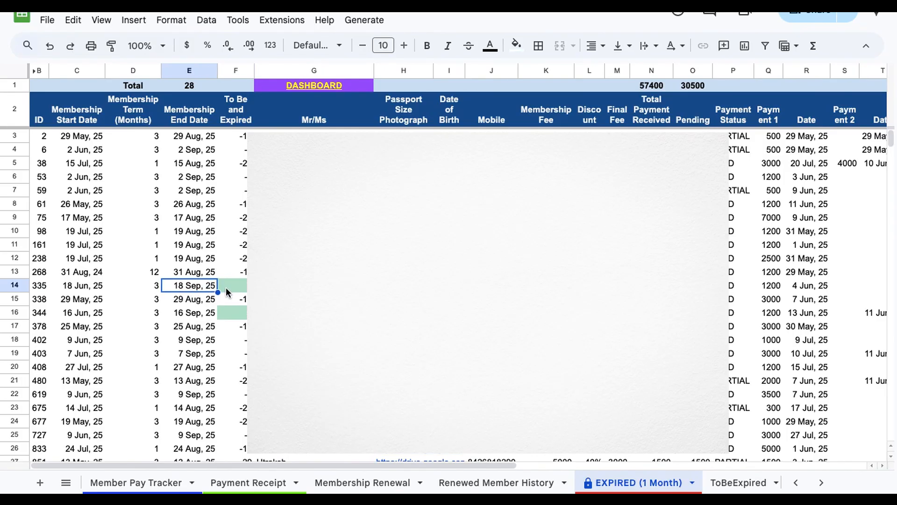
click(236, 316)
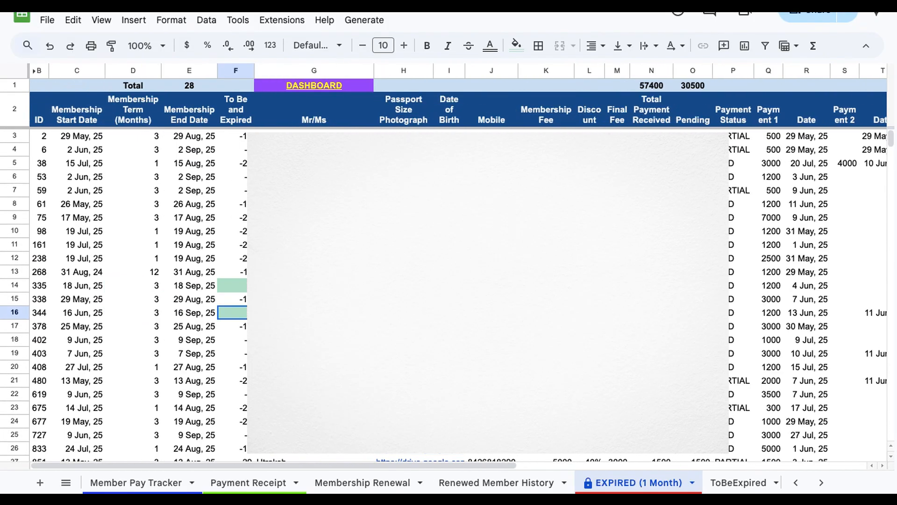
Step: Return to the Dashboard and switch the collection selector to YEARLY COLLECTION, then back to DAILY COLLECTION
mouse_move(306, 88)
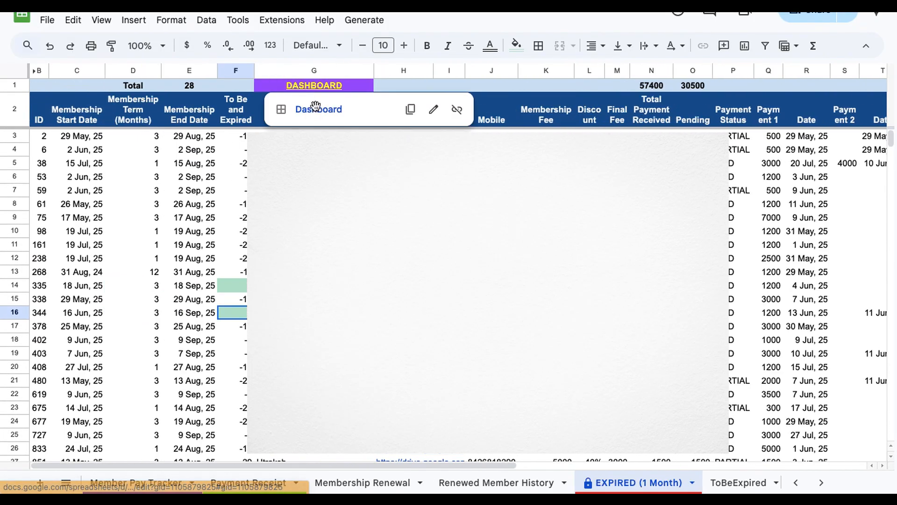
click(316, 107)
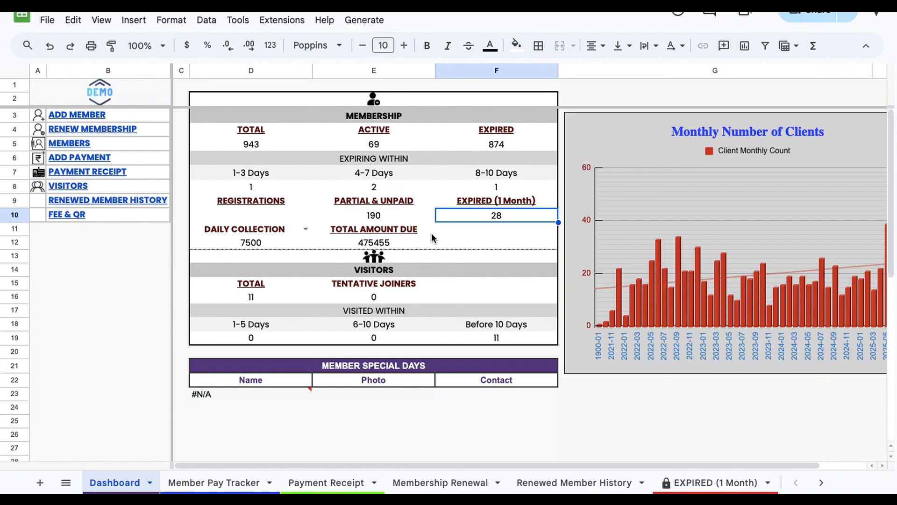
click(202, 254)
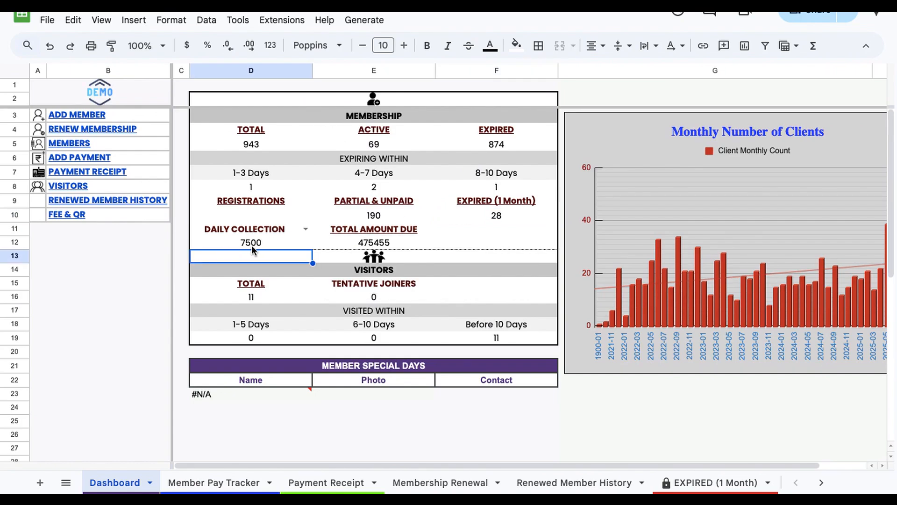
click(267, 242)
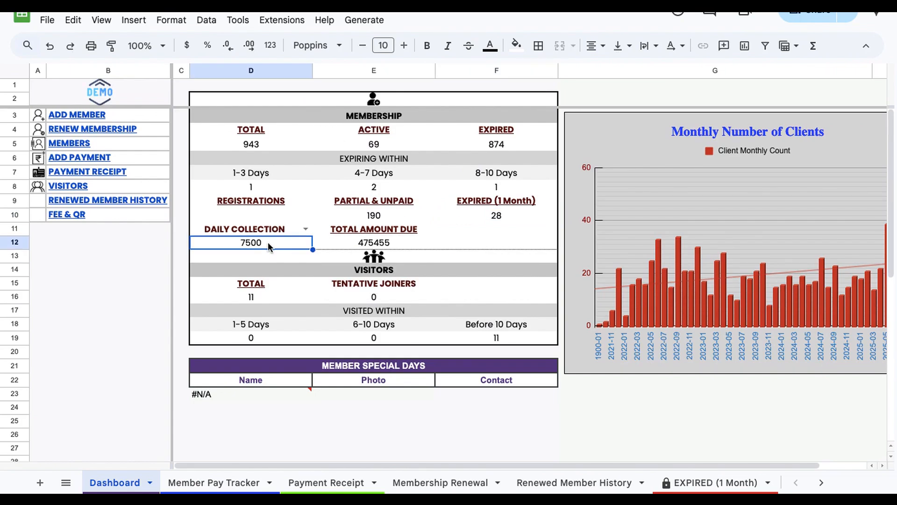
click(306, 229)
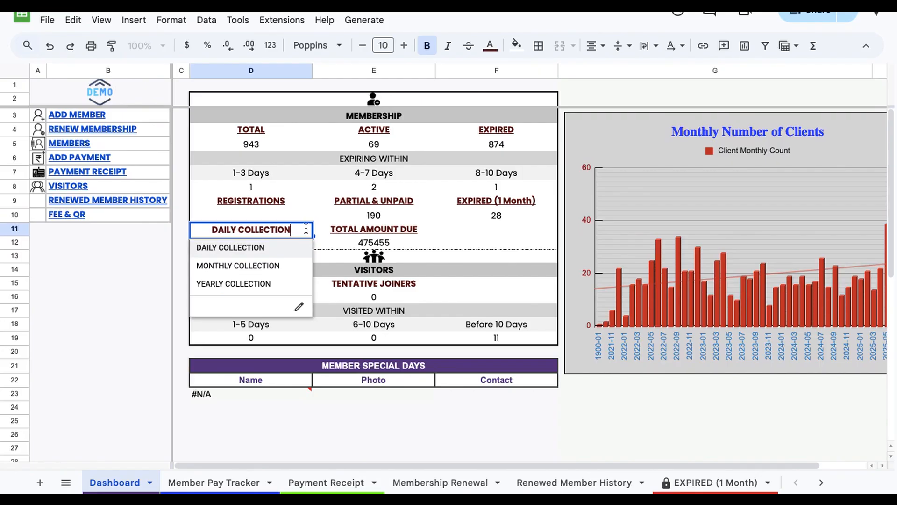
click(273, 281)
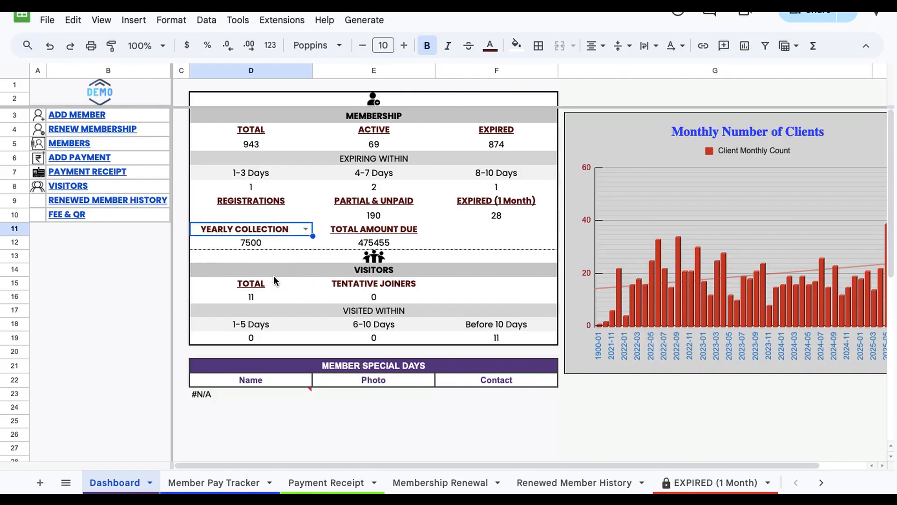
click(306, 229)
click(259, 248)
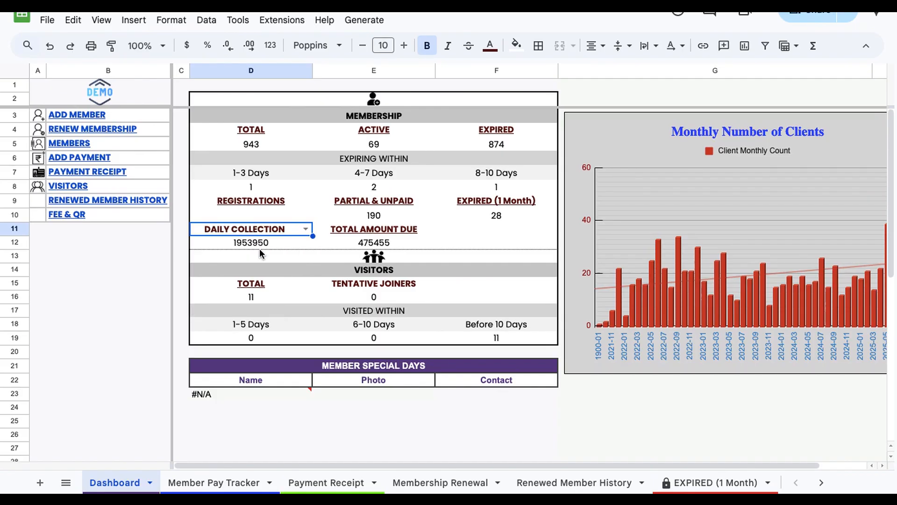
Step: Review the total amount due and visitor statistics on the Dashboard
click(434, 240)
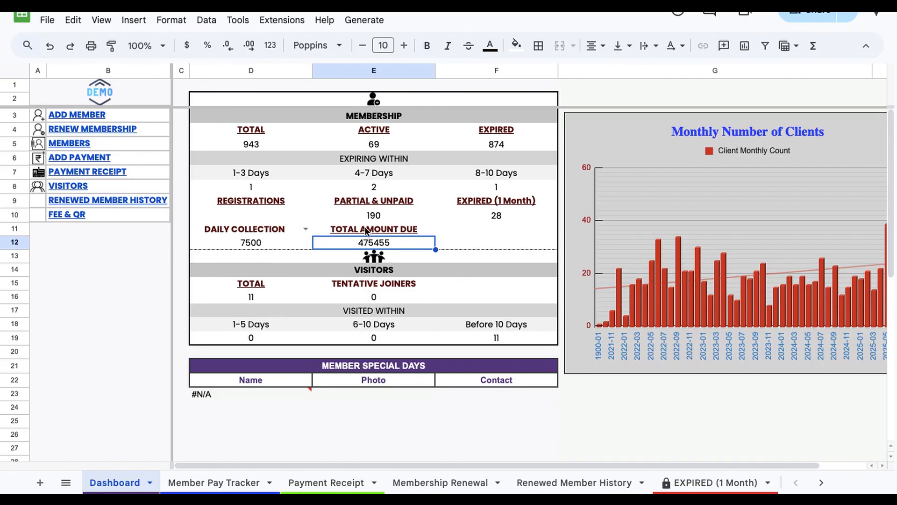
mouse_move(367, 231)
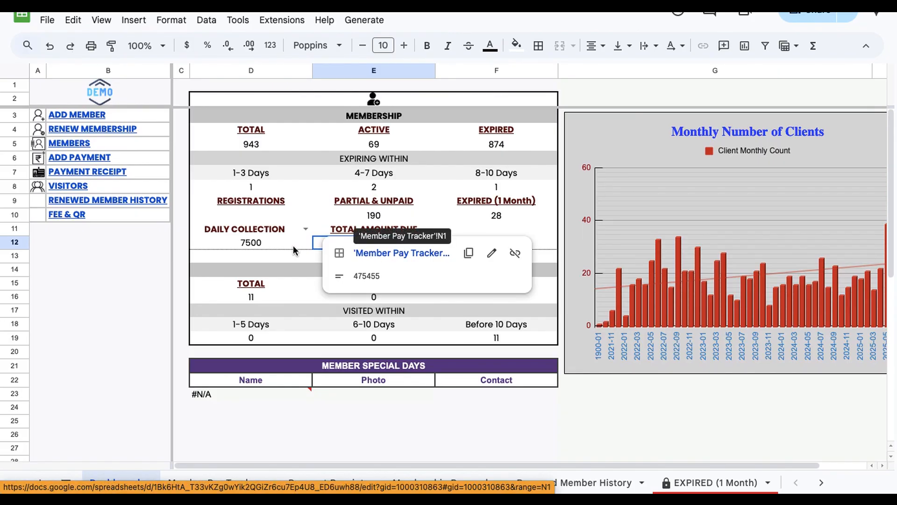
click(317, 301)
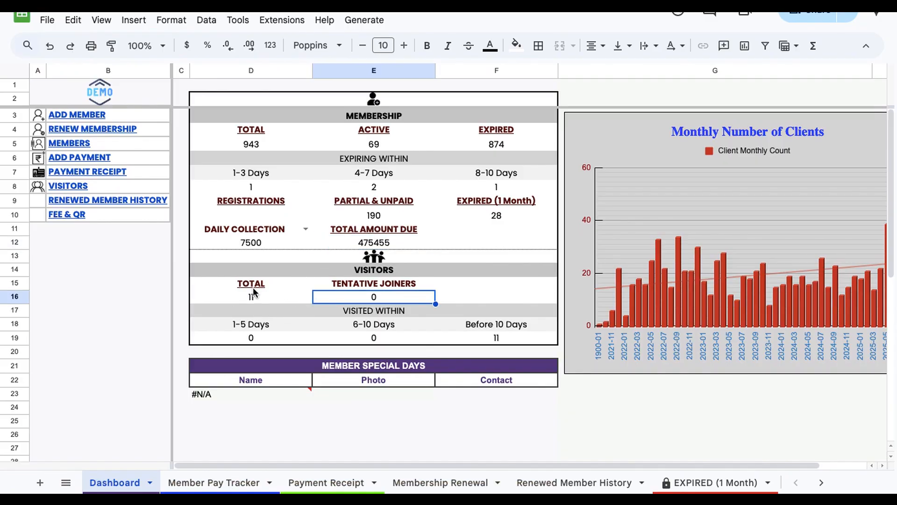
Step: Open the Visitors sheet from the Dashboard link and return through its Dashboard link
mouse_move(253, 291)
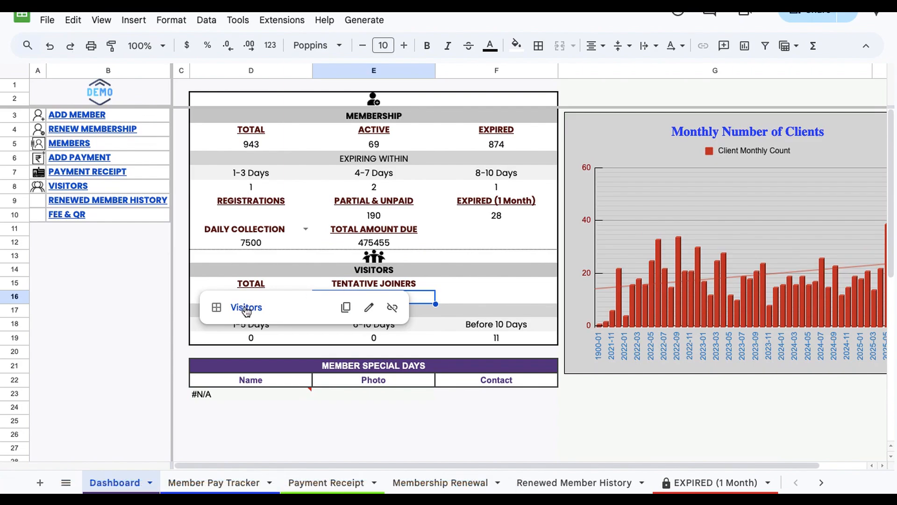
click(245, 307)
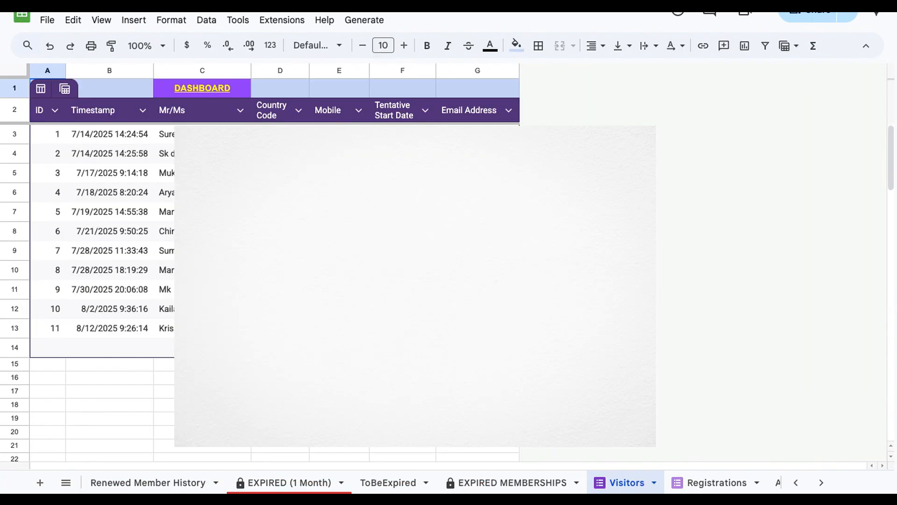
click(163, 364)
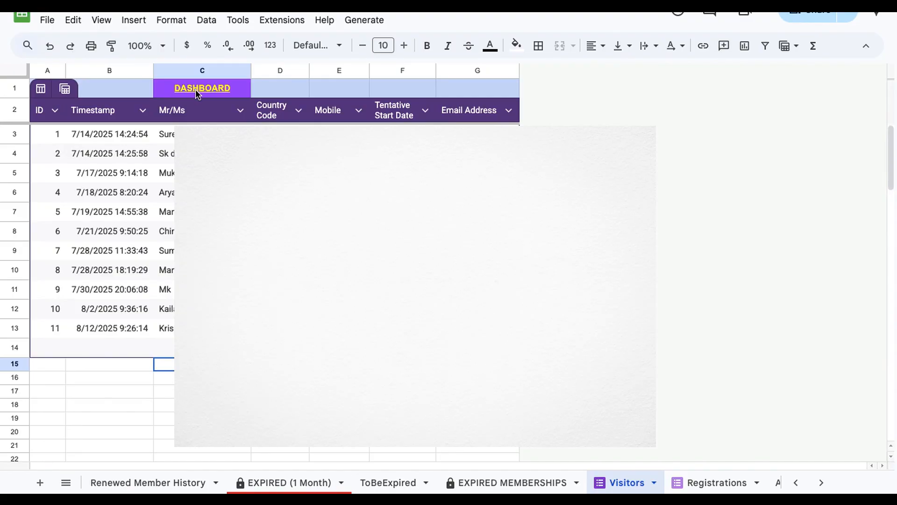
mouse_move(195, 89)
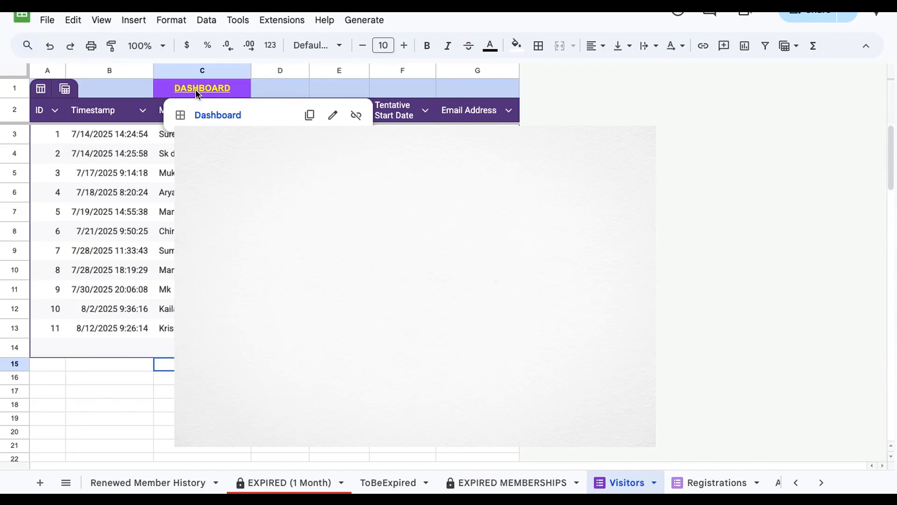
click(206, 117)
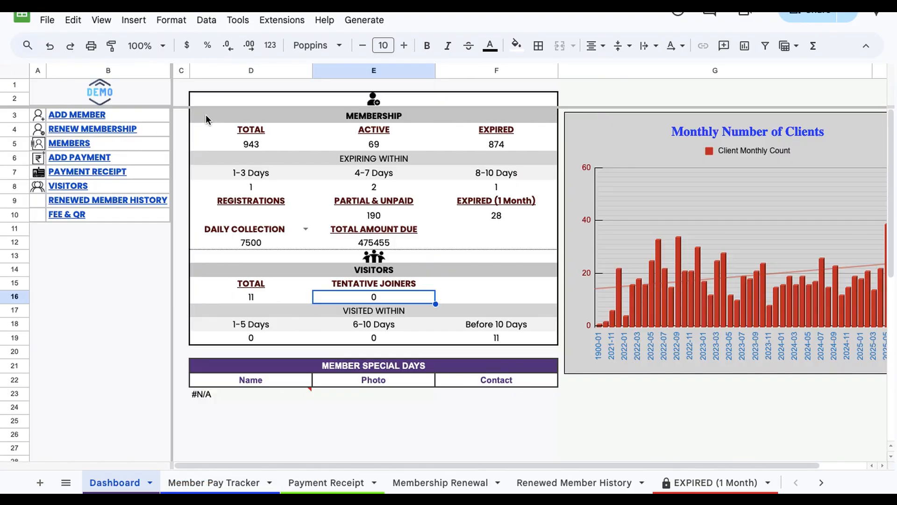
Step: Examine the Dashboard's visitor statistics and the Member Special Days section
click(372, 330)
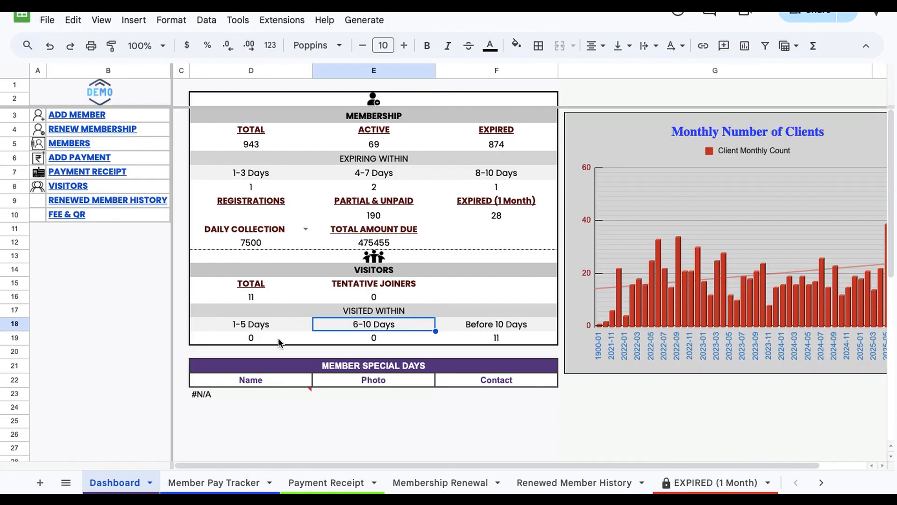
click(297, 352)
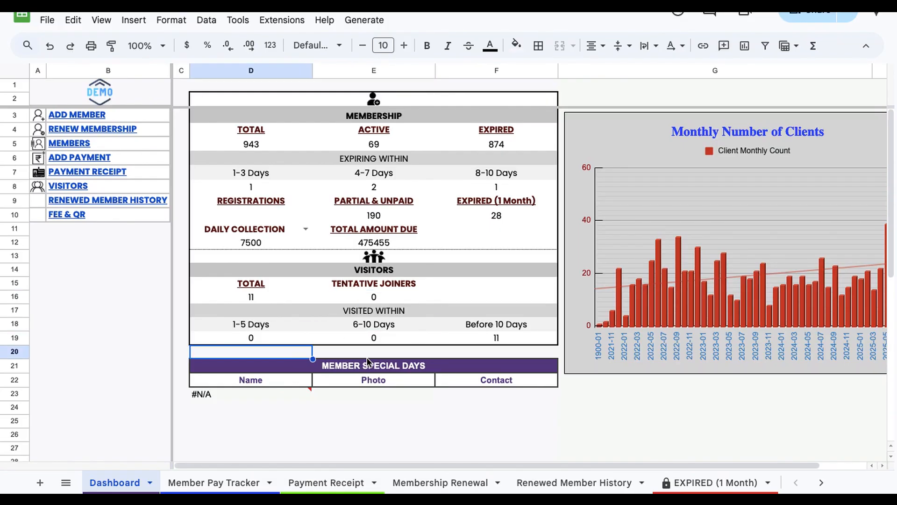
key(Right)
key(Down)
key(Down)
click(235, 379)
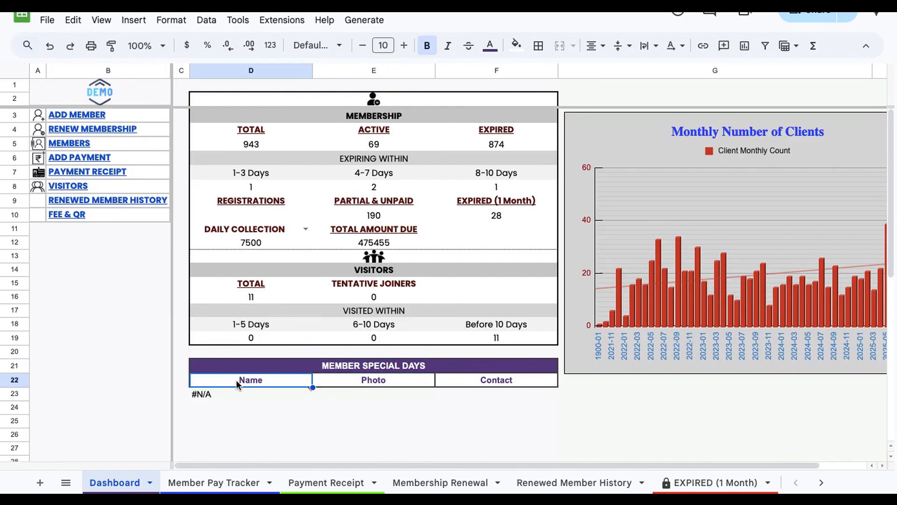
key(Down)
click(384, 388)
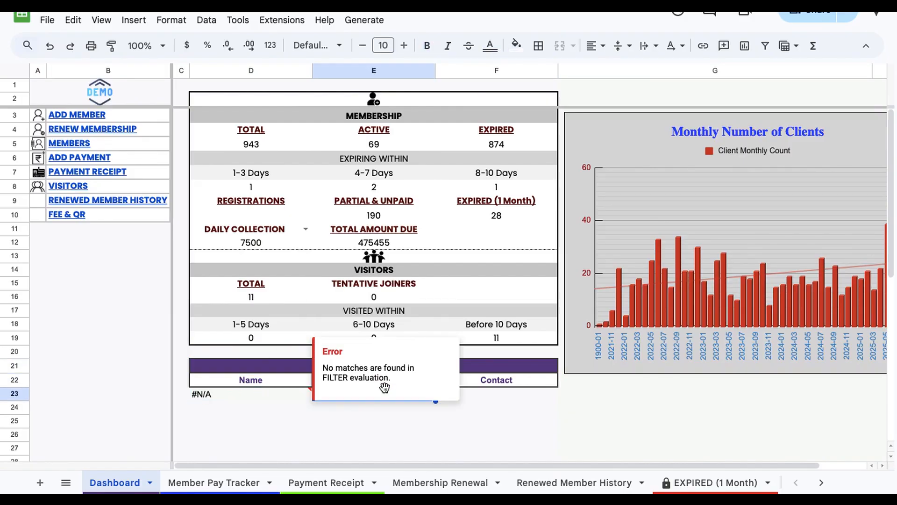
key(Right)
key(Down)
key(Left)
key(Left)
key(Right)
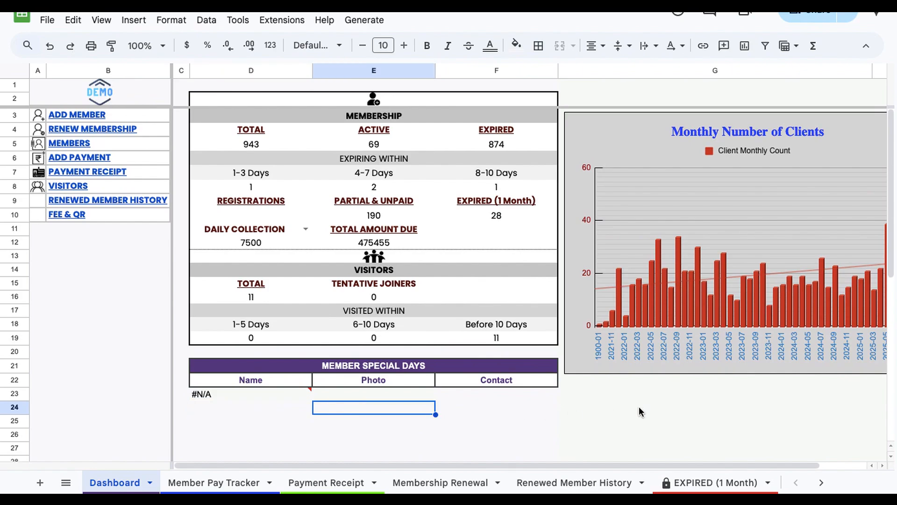
click(638, 408)
scroll(638, 406, right, 2)
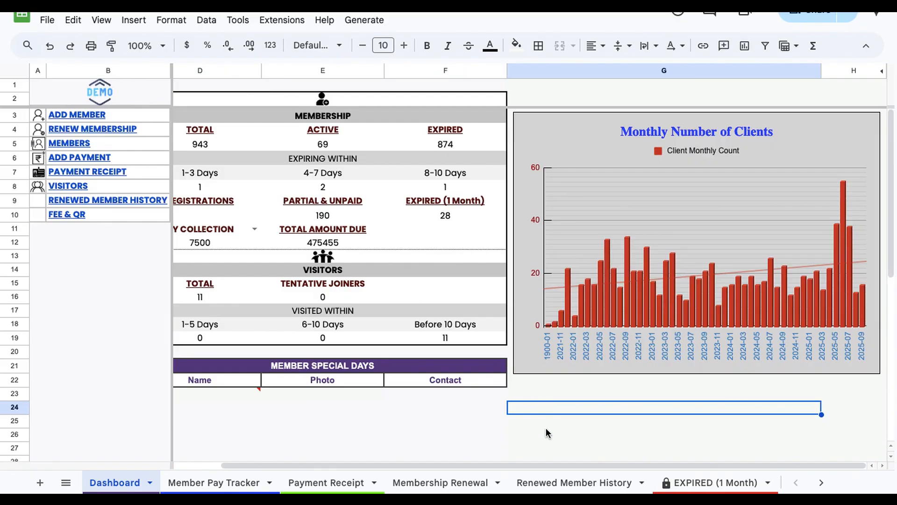
Step: Open the Mark Attendance sheet
key(Down)
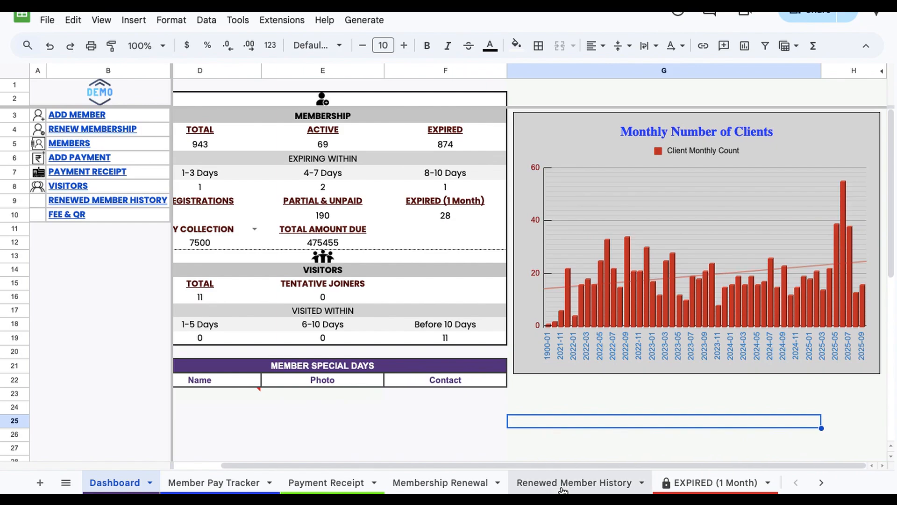
scroll(563, 489, right, 10)
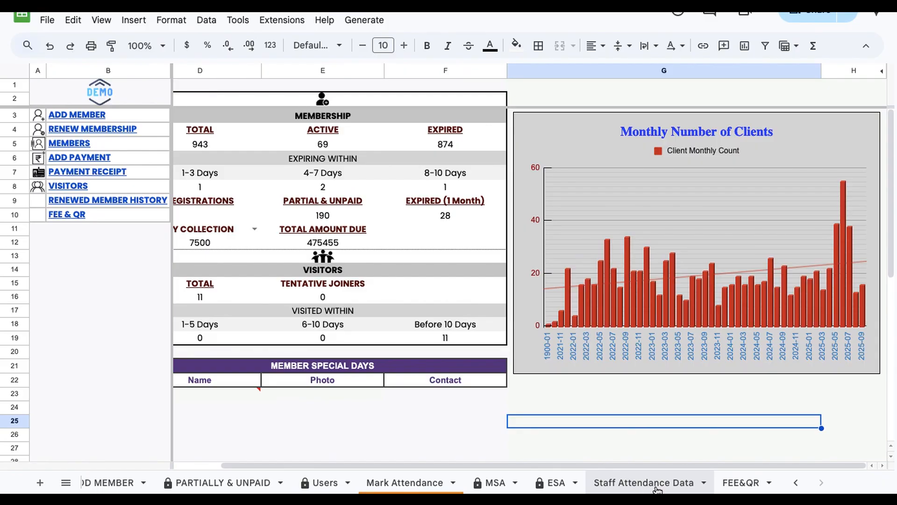
click(386, 484)
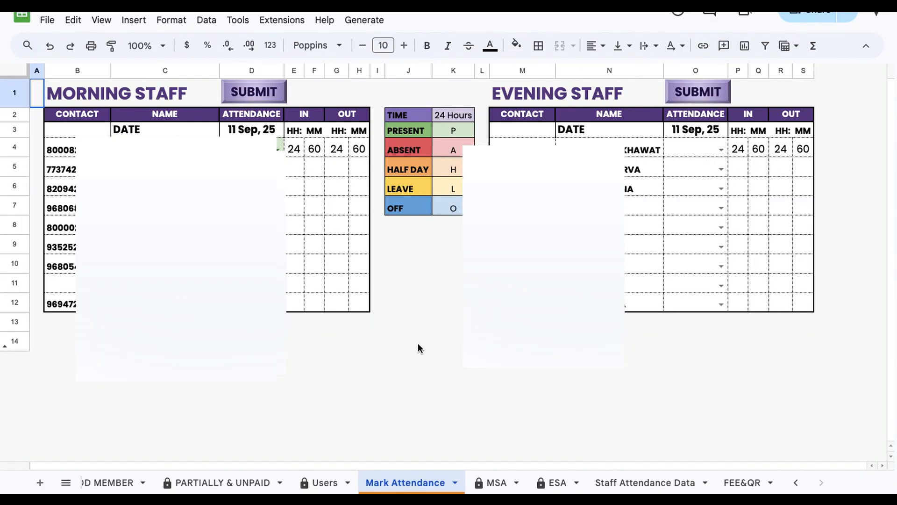
click(436, 366)
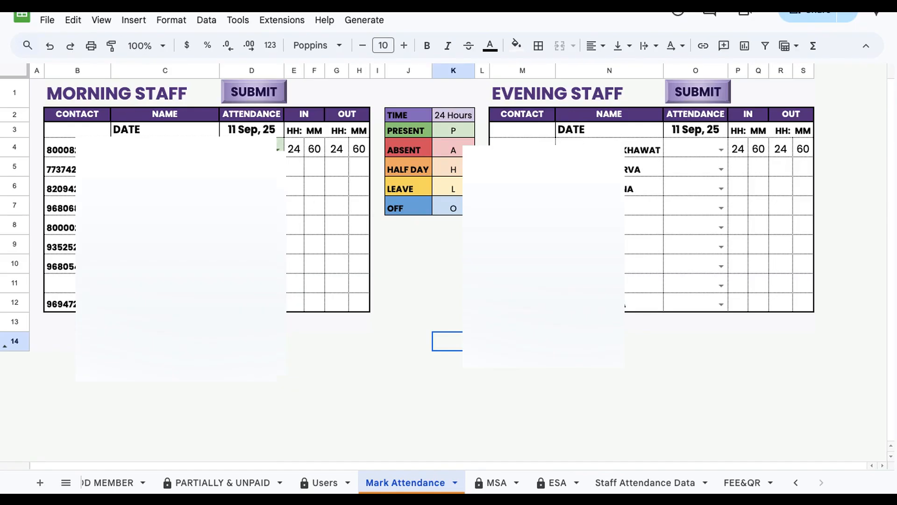
Step: Fill in attendance codes such as P and O for the morning and evening staff
click(252, 167)
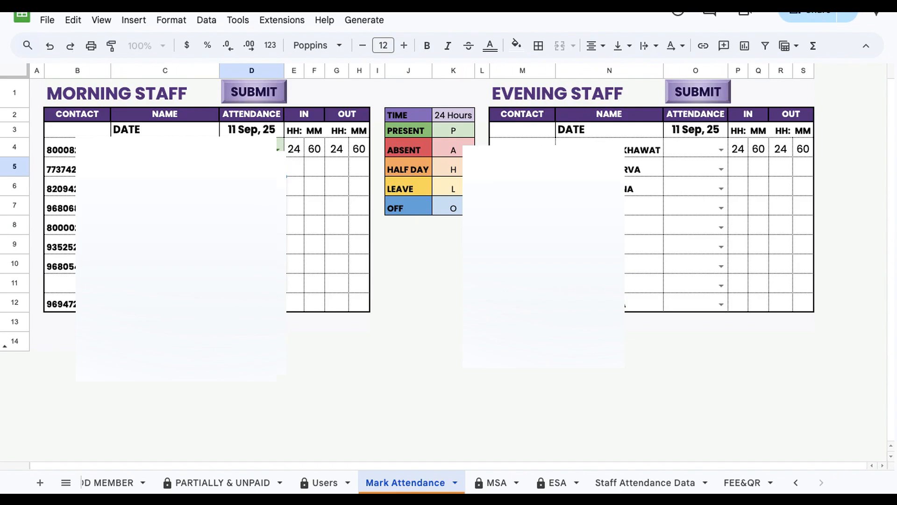
key(Down)
key(Down)
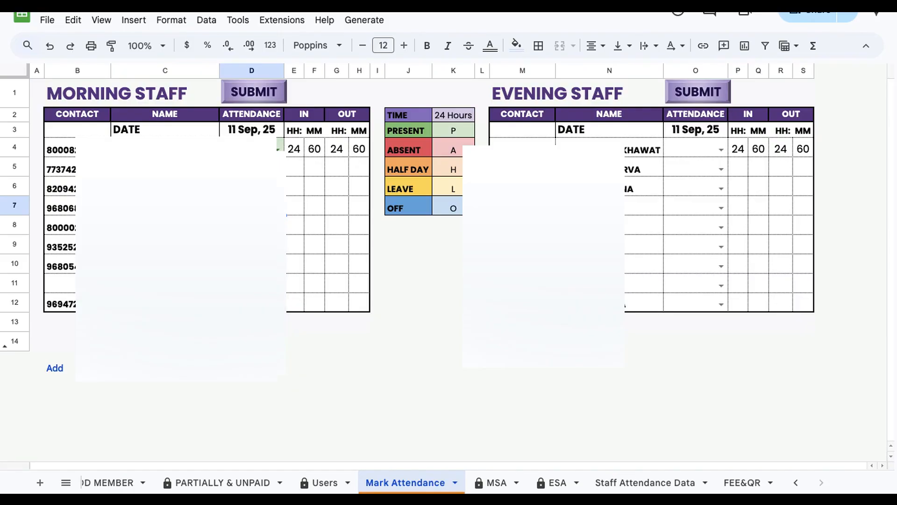
click(251, 185)
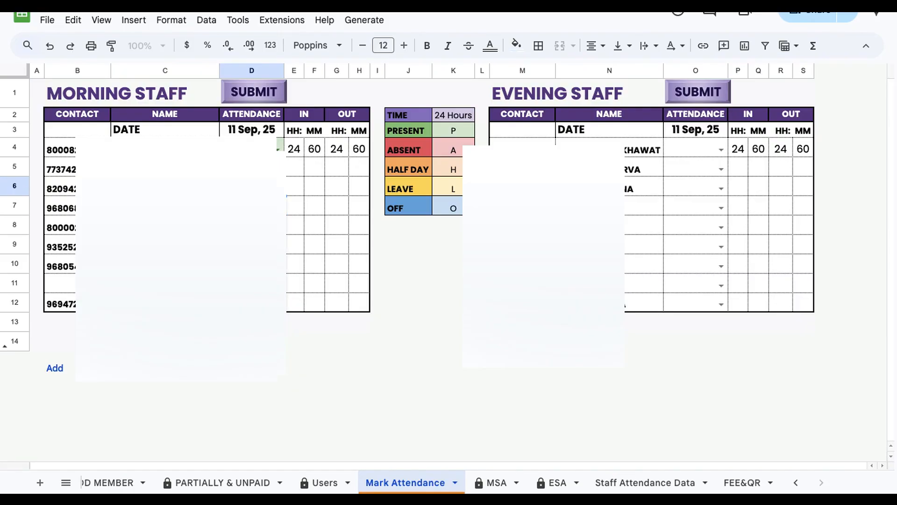
click(252, 283)
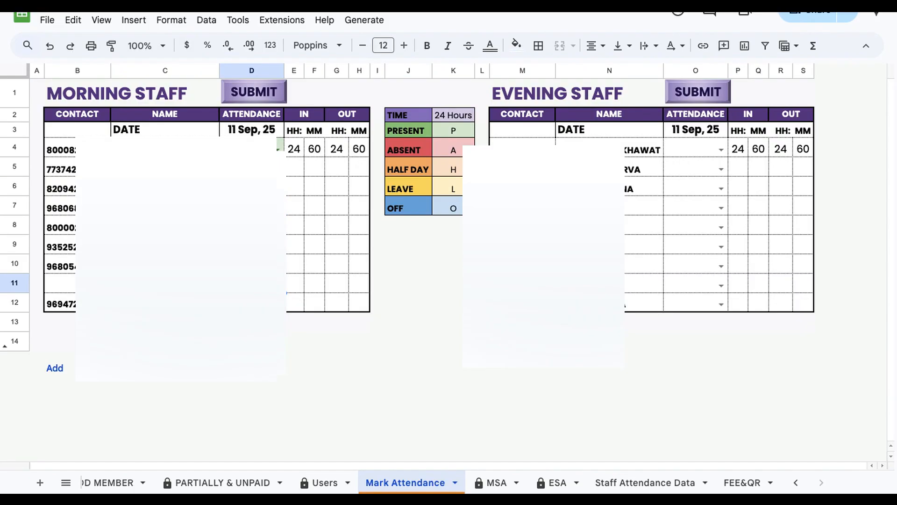
click(252, 225)
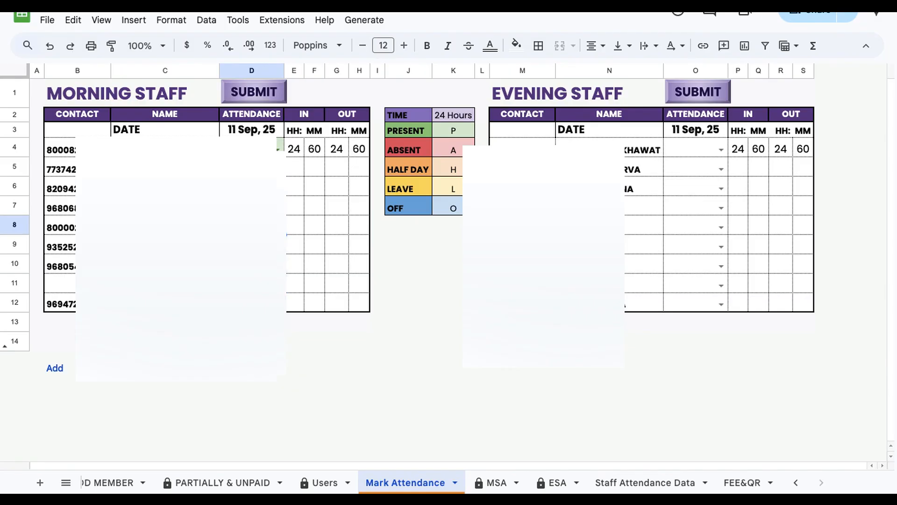
click(251, 263)
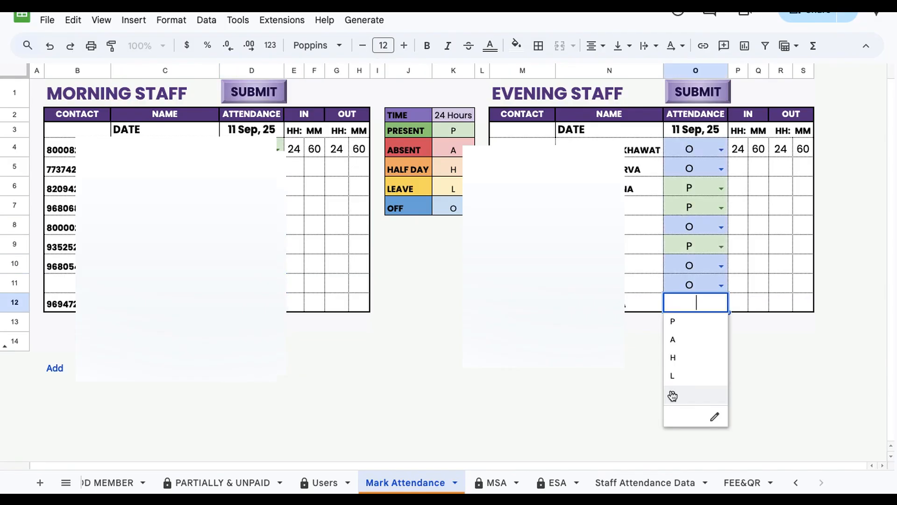
click(671, 393)
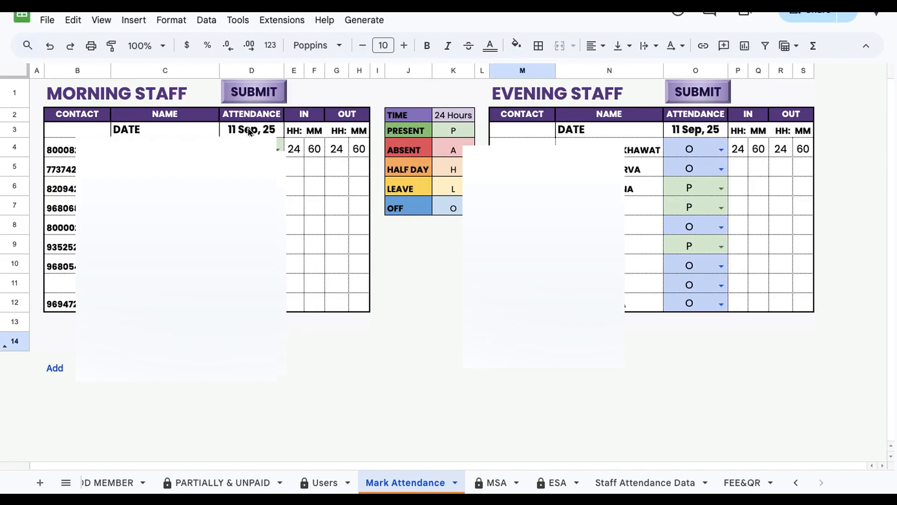
Step: Submit the morning staff attendance and then the evening staff attendance
click(250, 92)
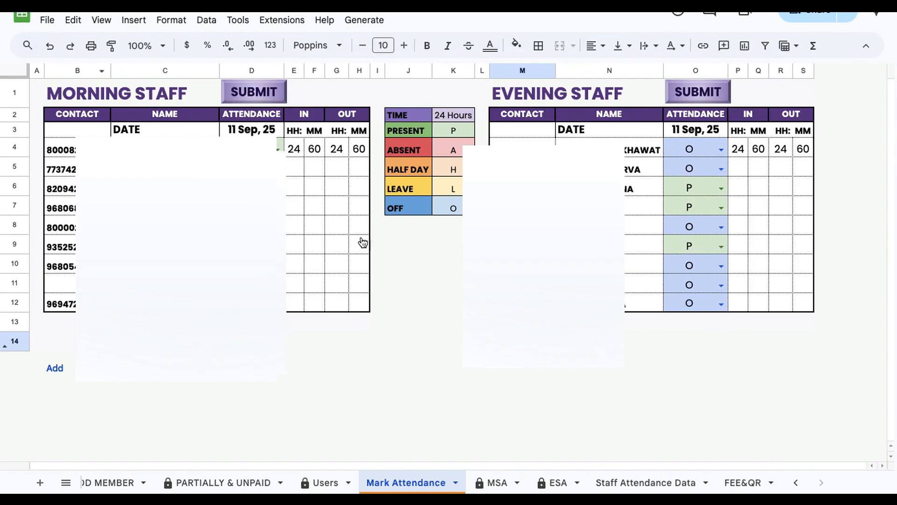
click(696, 92)
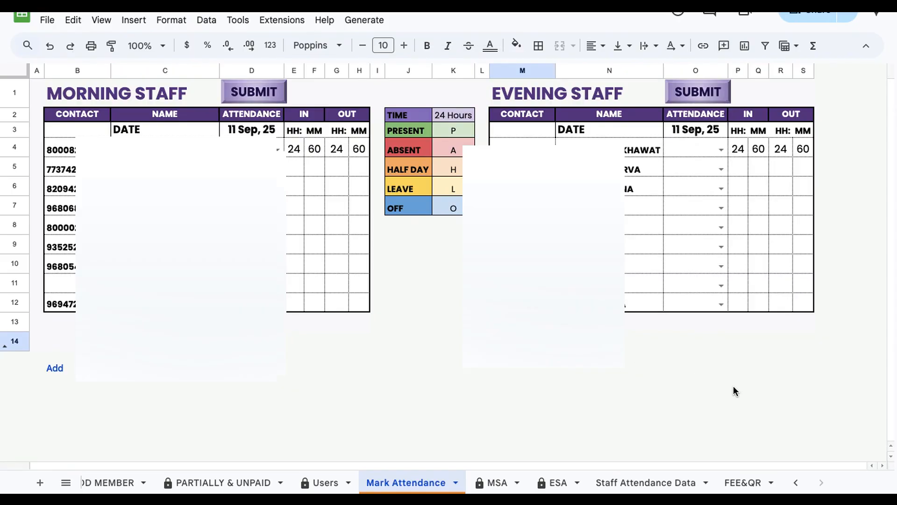
Step: Open the Staff Attendance Data sheet and scroll through the daily attendance records
click(626, 481)
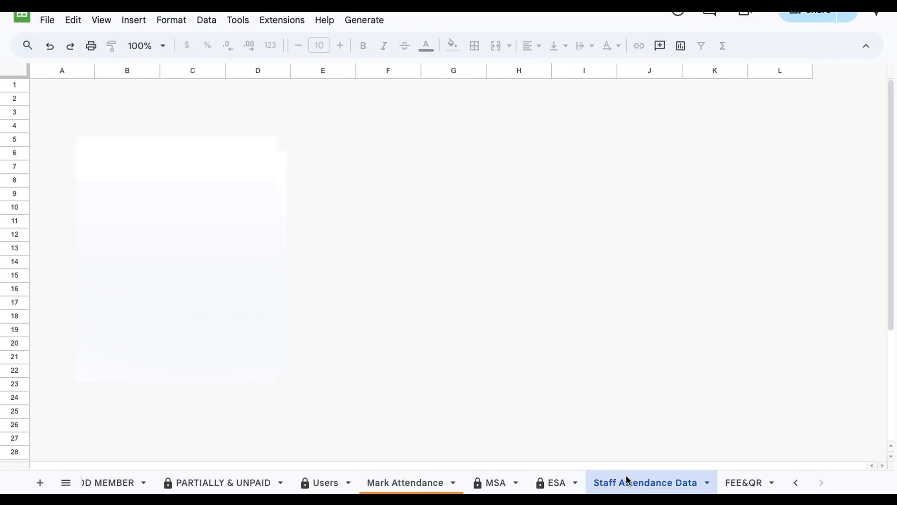
click(277, 330)
scroll(277, 330, down, 5)
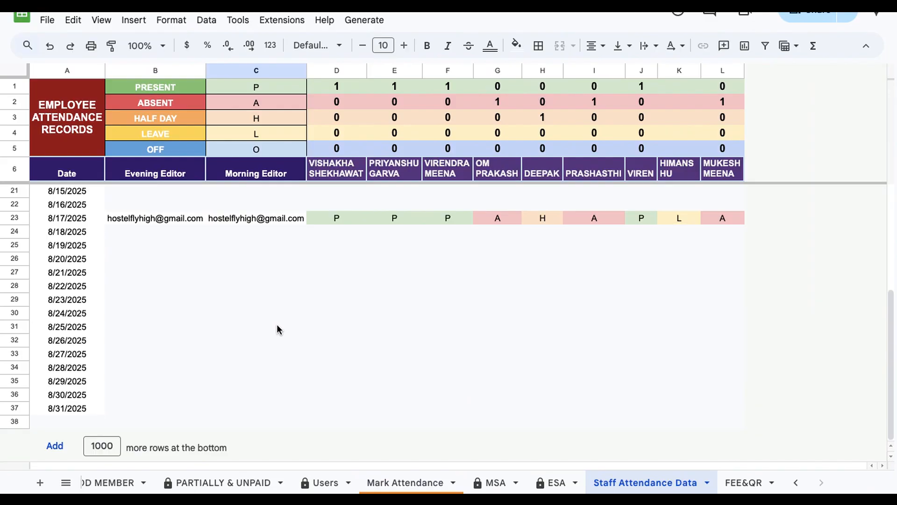
scroll(277, 330, up, 1)
scroll(277, 329, up, 4)
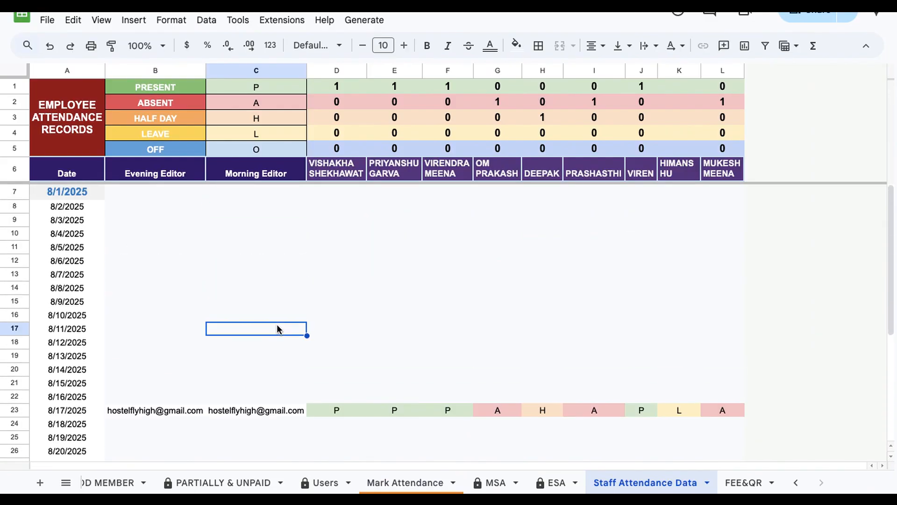
Step: Set the attendance records' start date to today using the date picker
click(59, 197)
double_click(59, 196)
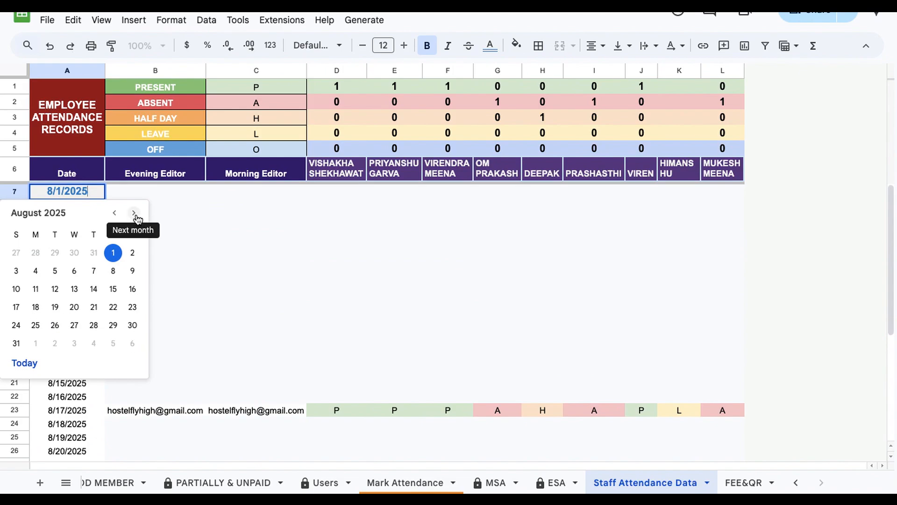
click(25, 363)
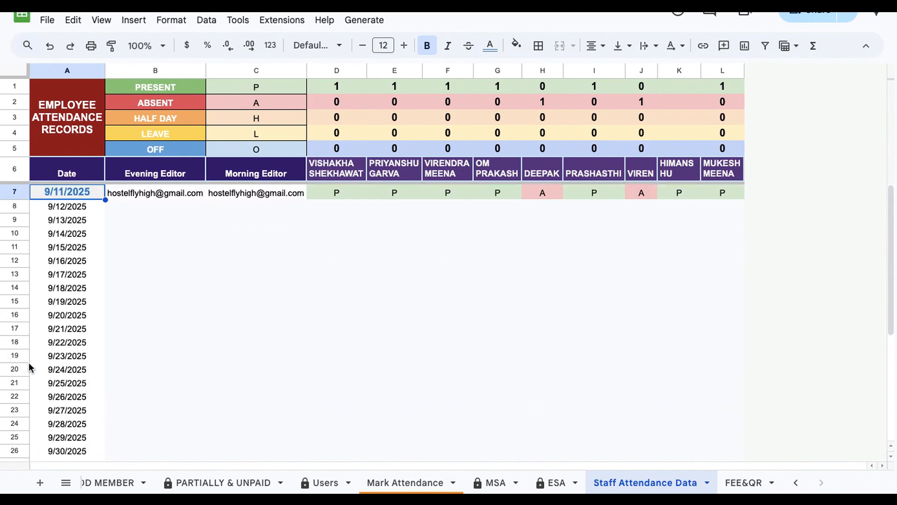
Step: Set the attendance records' start date to 9/1/2025 using the date picker
double_click(62, 191)
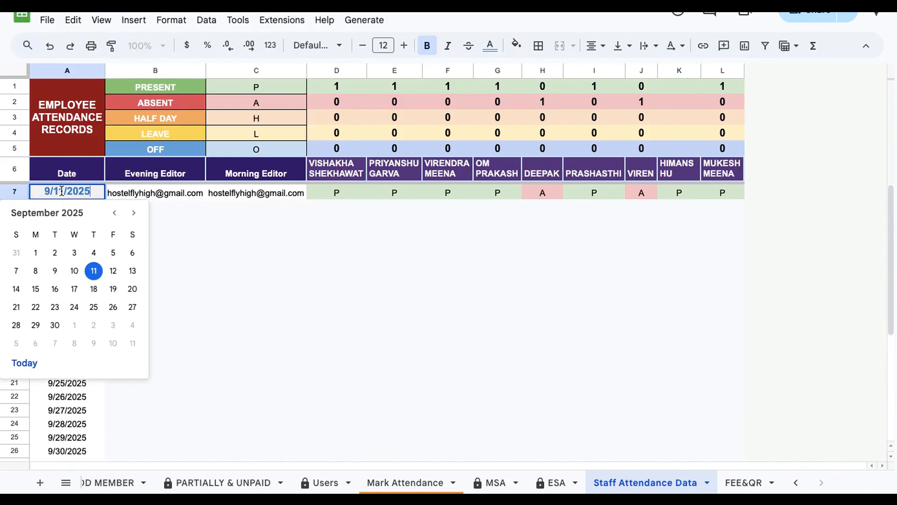
click(35, 258)
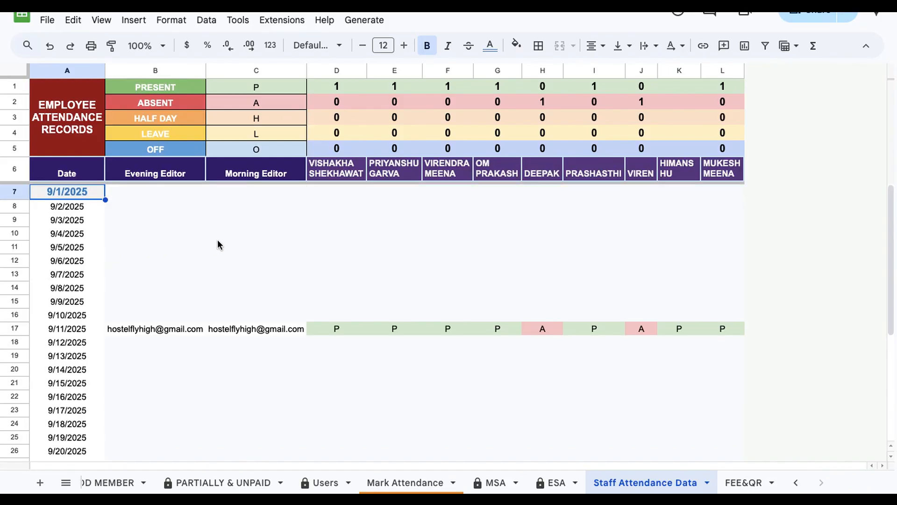
Step: Examine the 9/11/2025 attendance row's editor entries and each staff member's status
click(144, 342)
click(147, 331)
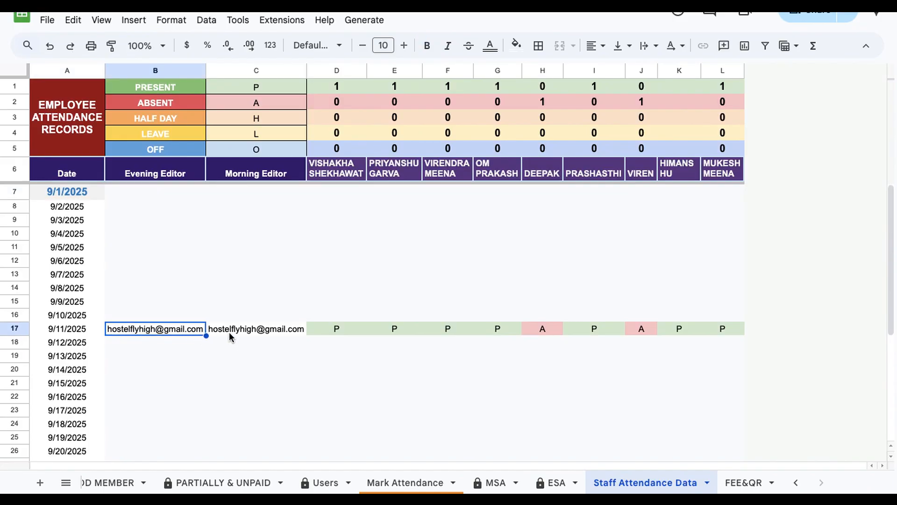
click(232, 333)
click(124, 329)
click(267, 328)
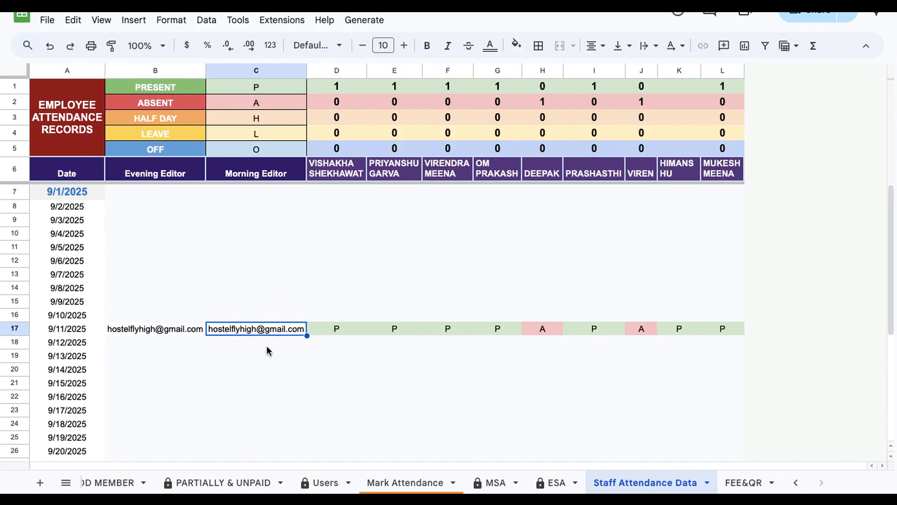
key(Right)
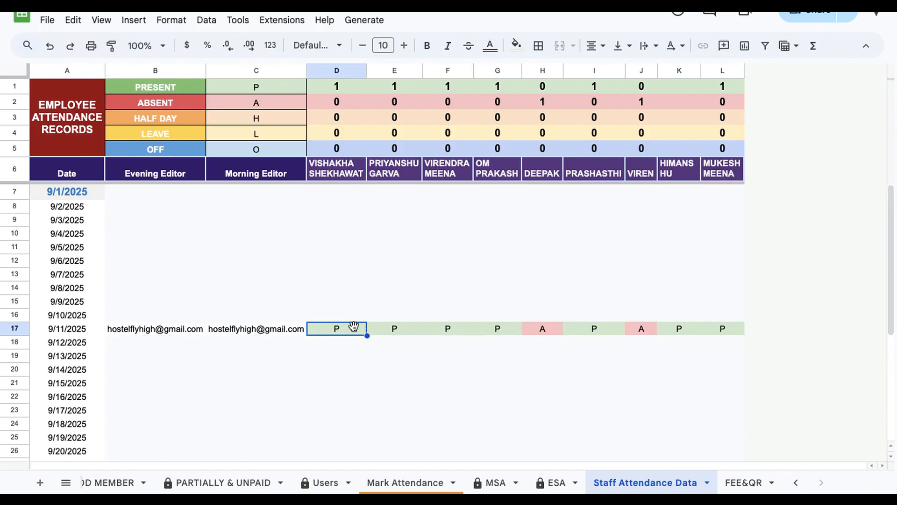
key(Right)
key(Right)
key(Right)
key(Right)
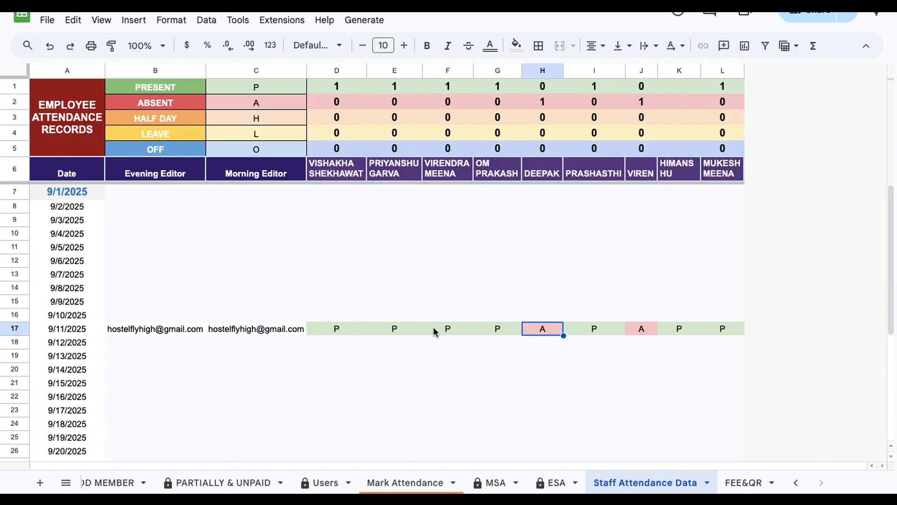
key(Right)
key(Right)
key(Right)
key(Right)
key(Left)
key(Left)
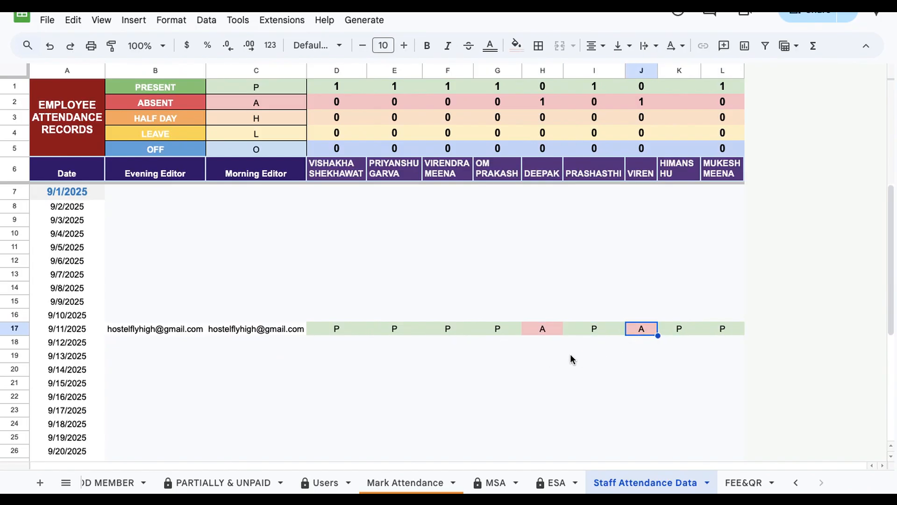
click(571, 357)
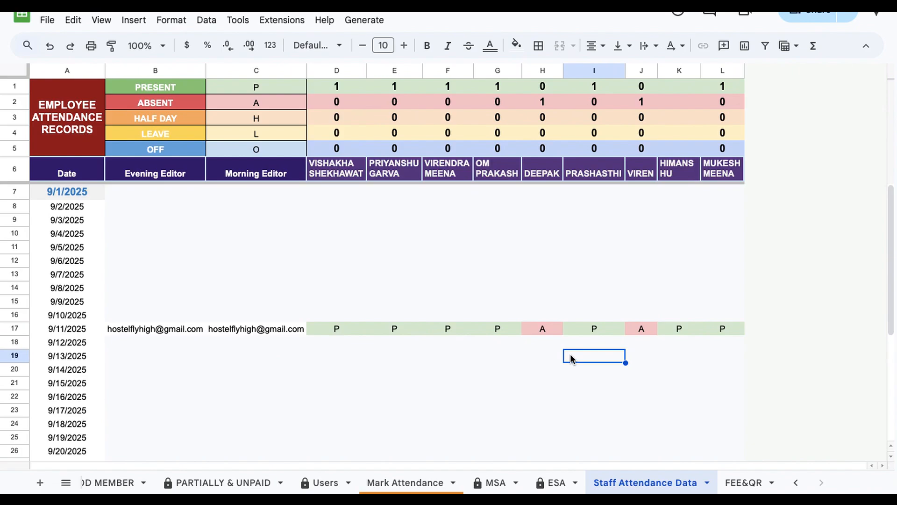